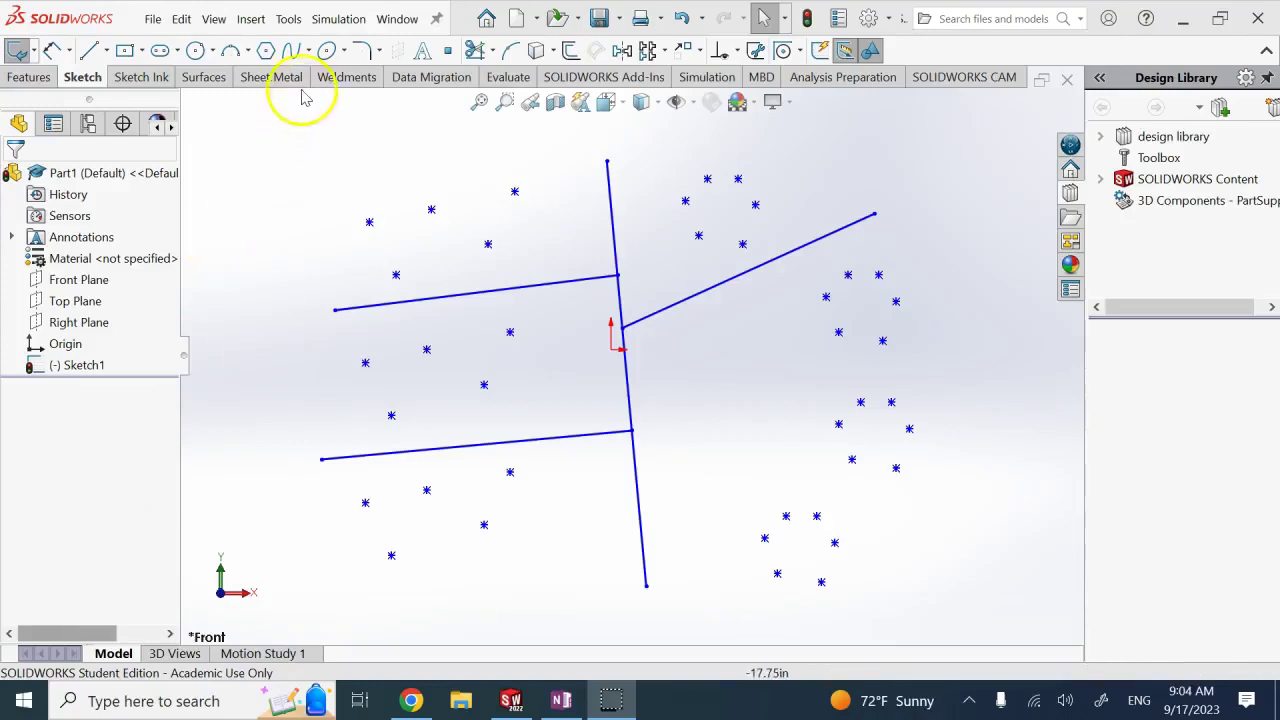
pyautogui.click(307, 53)
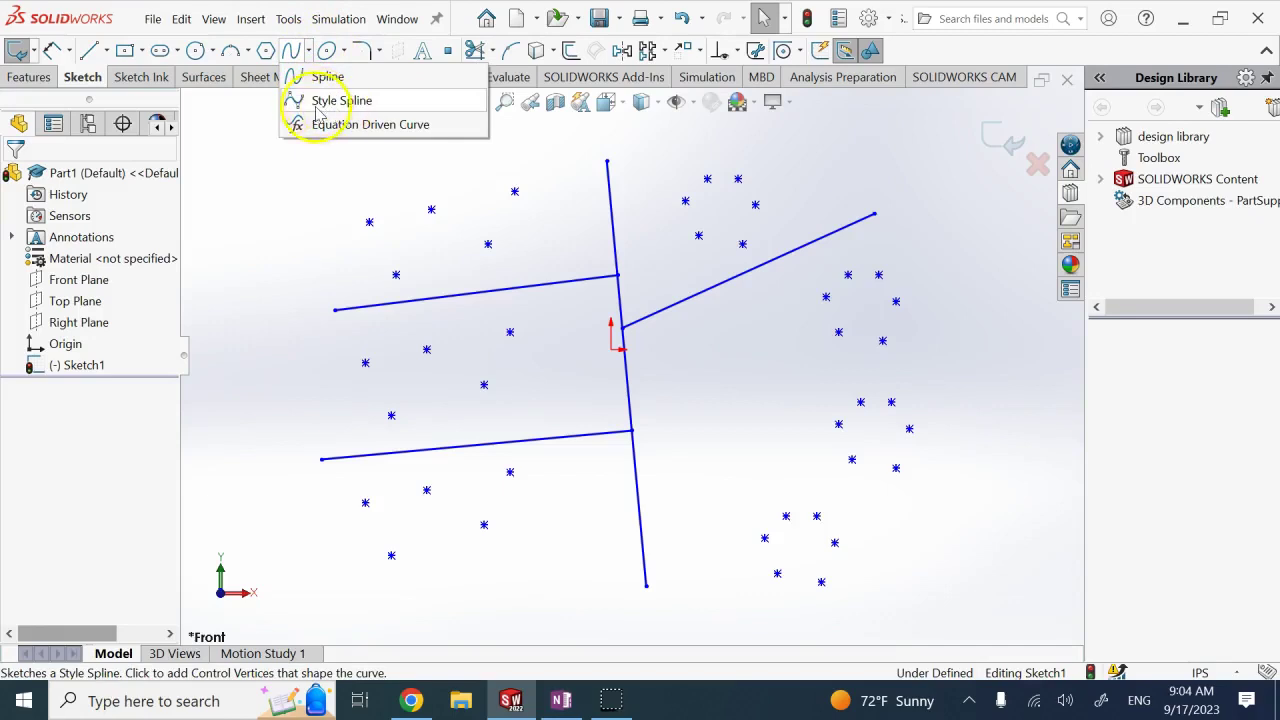
pyautogui.click(362, 108)
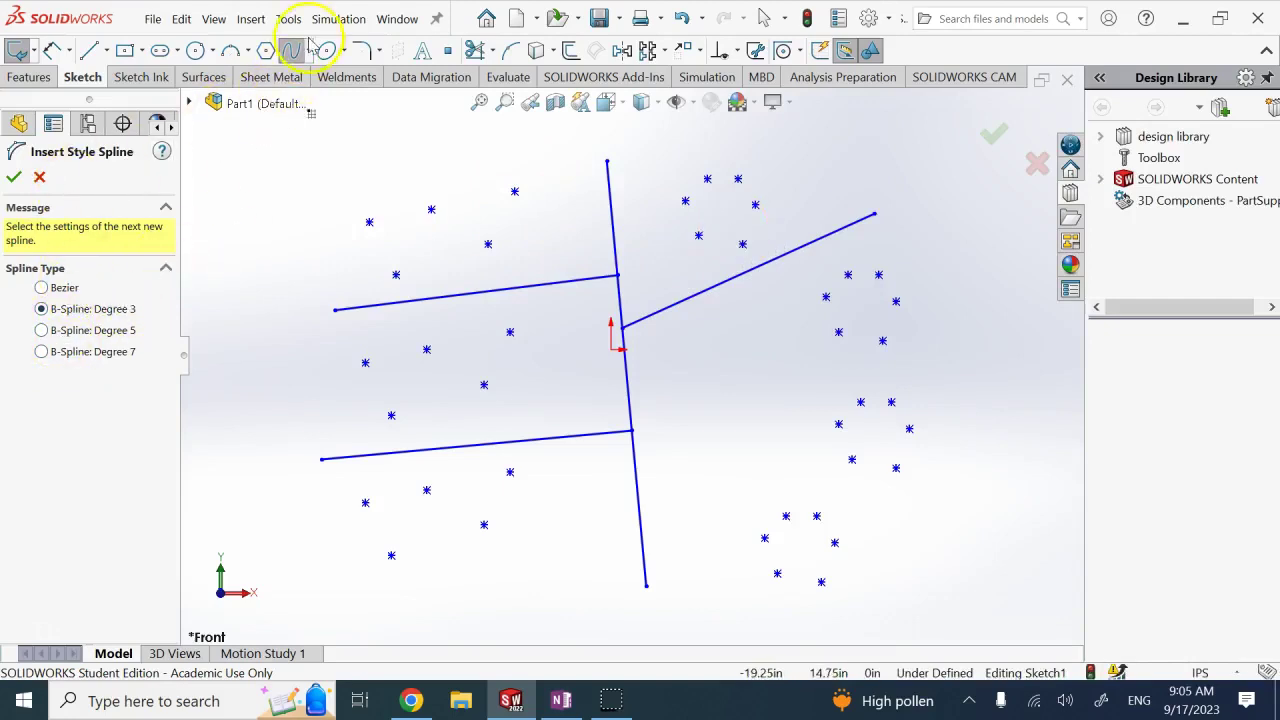
pyautogui.click(40, 178)
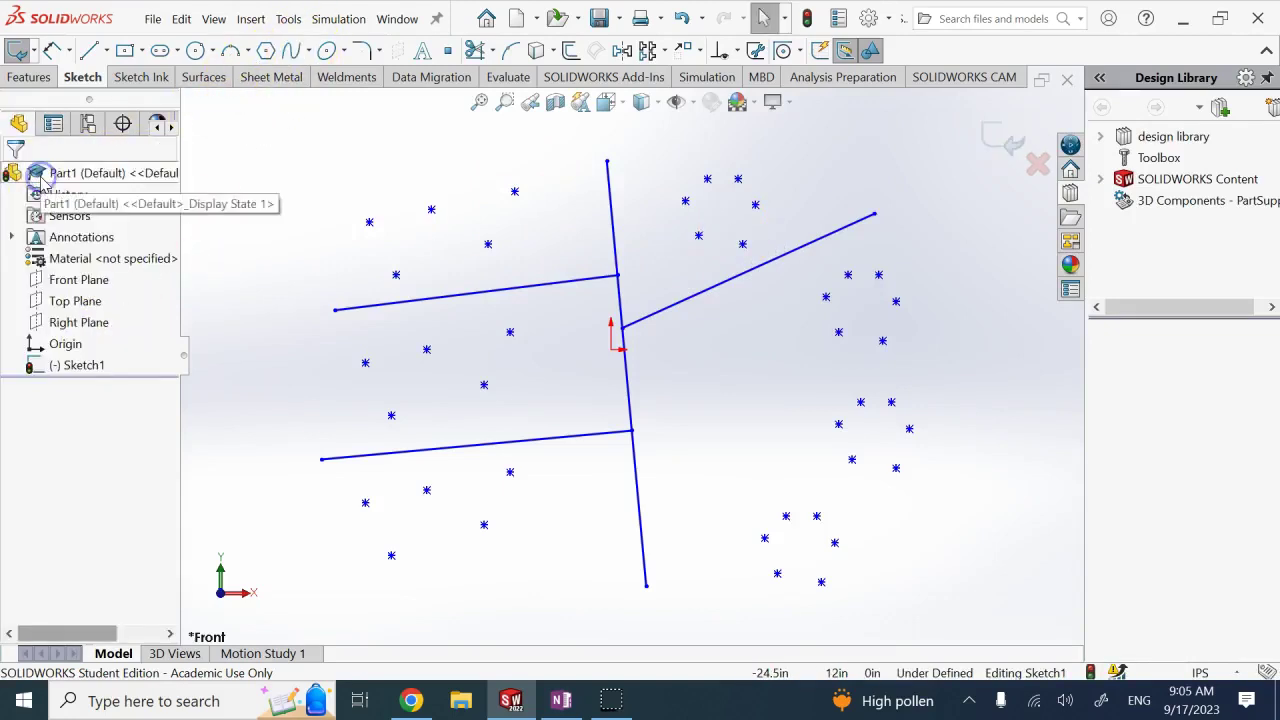
# Step: Draw a spline through the five sketch points of the upper-left group, from the leftmost point to the rightmost
pyautogui.click(296, 55)
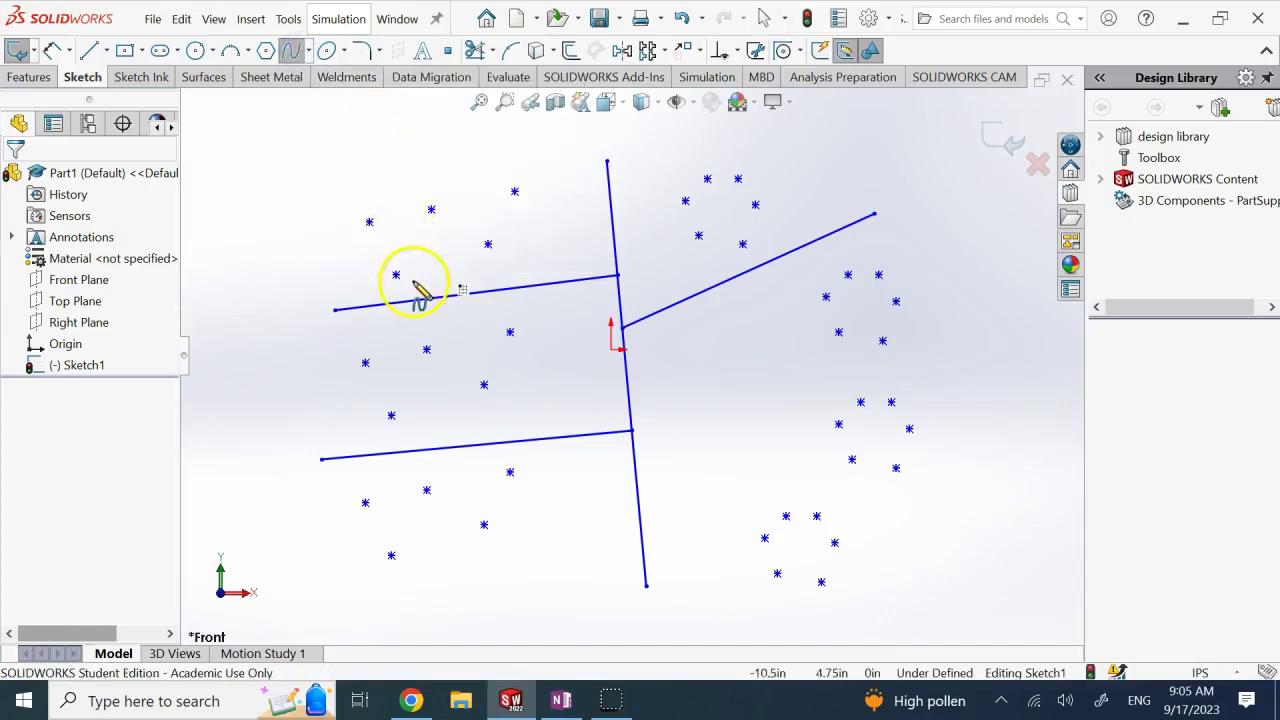
pyautogui.click(369, 222)
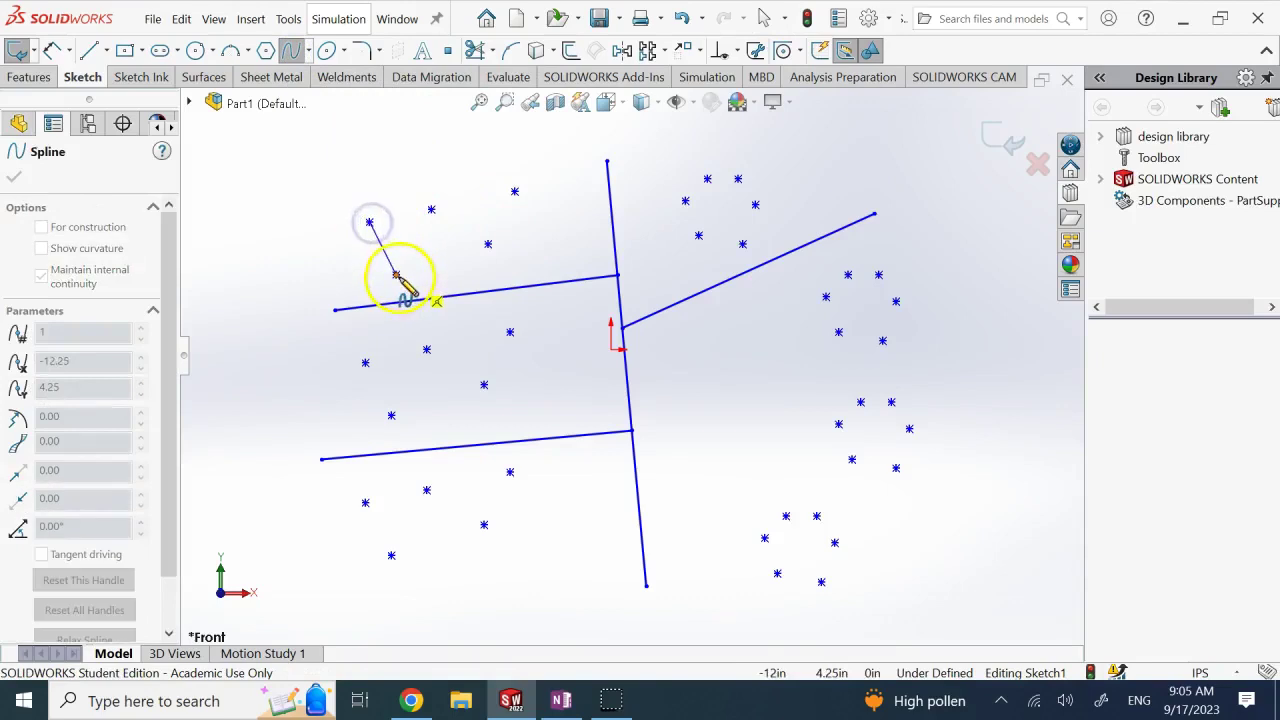
pyautogui.click(396, 275)
pyautogui.click(431, 209)
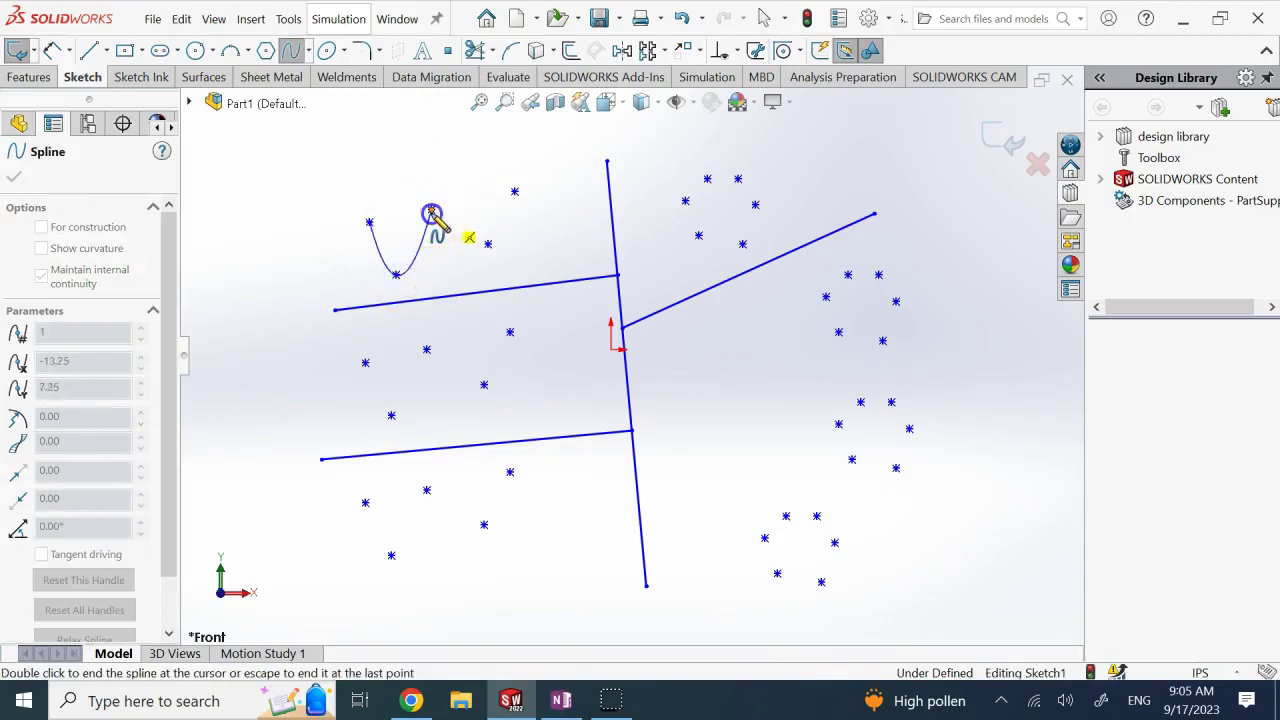
pyautogui.click(487, 244)
pyautogui.doubleClick(514, 192)
pyautogui.press('Escape')
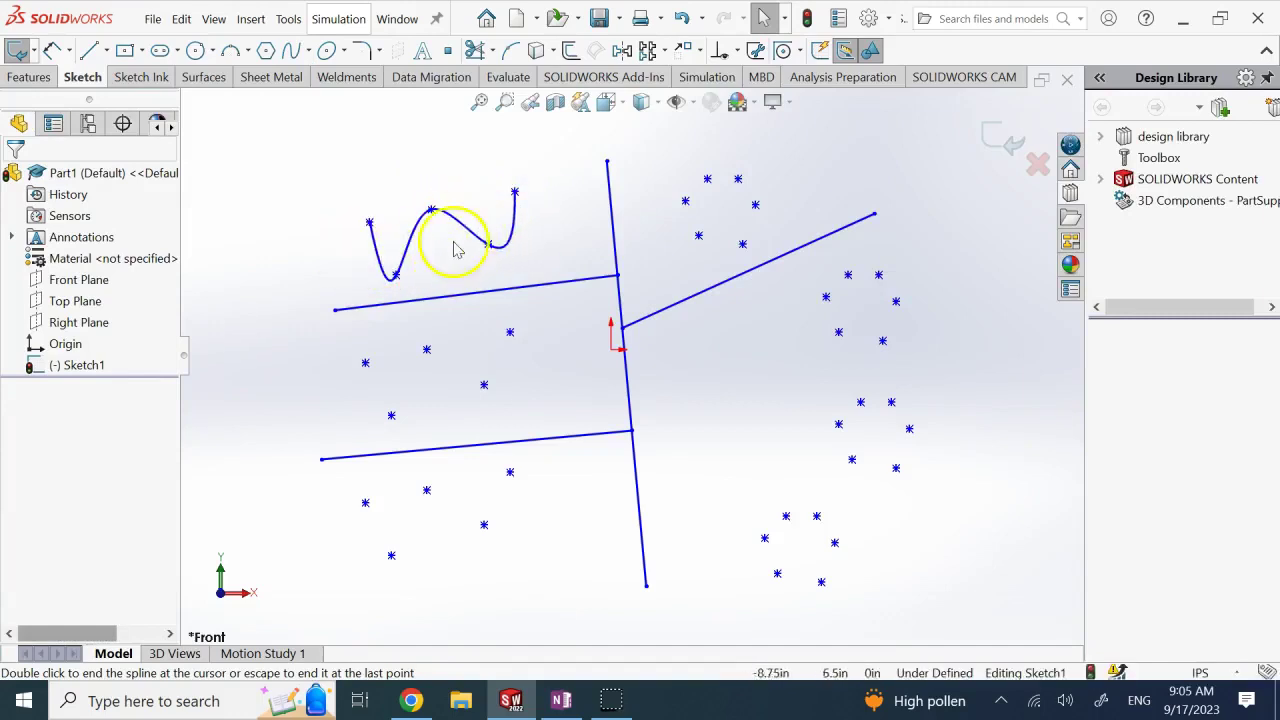
pyautogui.moveTo(431, 209)
pyautogui.mouseDown()
pyautogui.moveTo(446, 262)
pyautogui.moveTo(434, 218)
pyautogui.mouseUp()
pyautogui.click(354, 189)
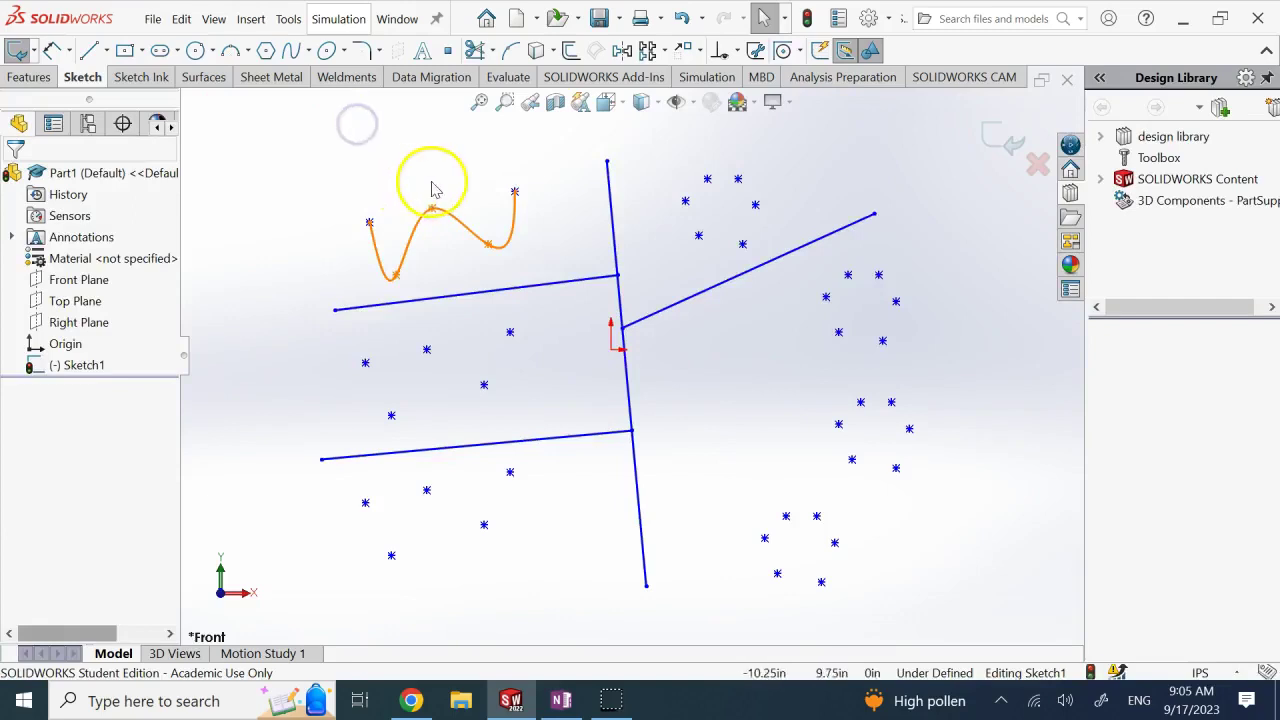
pyautogui.moveTo(437, 195); pyautogui.dragTo(395, 243)
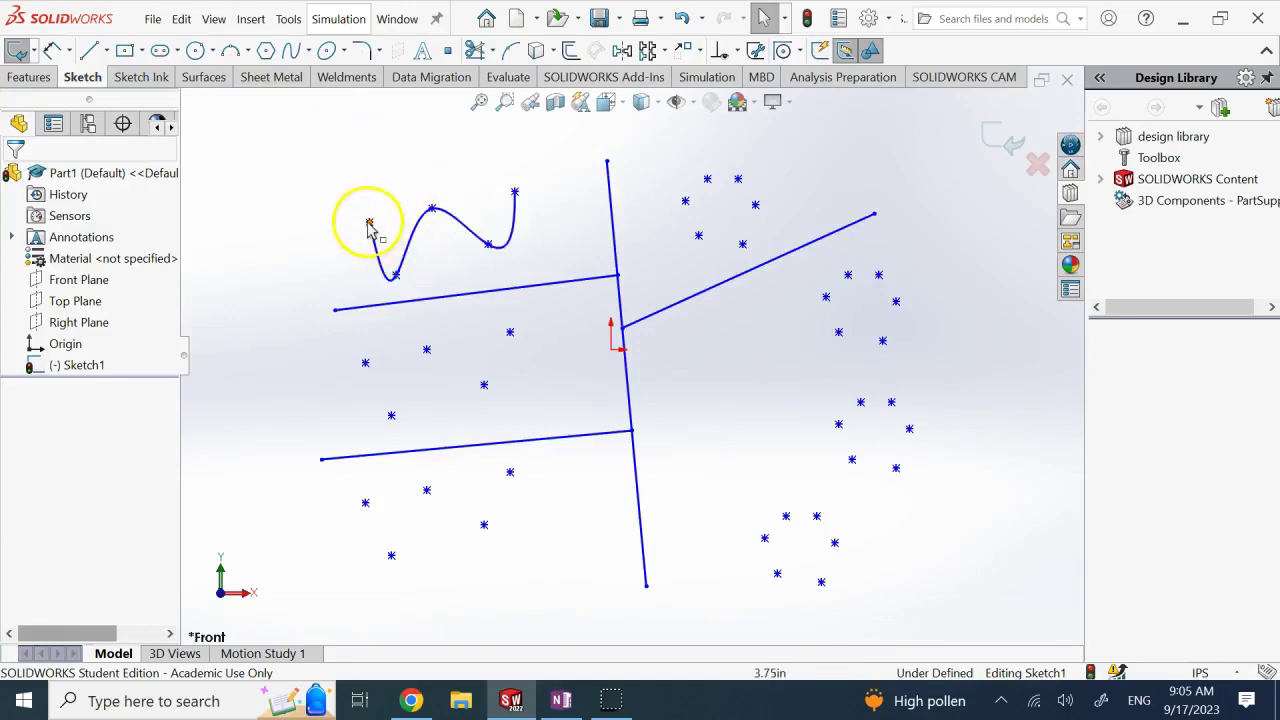
pyautogui.moveTo(379, 268)
pyautogui.mouseDown()
pyautogui.moveTo(371, 223)
pyautogui.moveTo(400, 274)
pyautogui.moveTo(385, 247)
pyautogui.mouseUp()
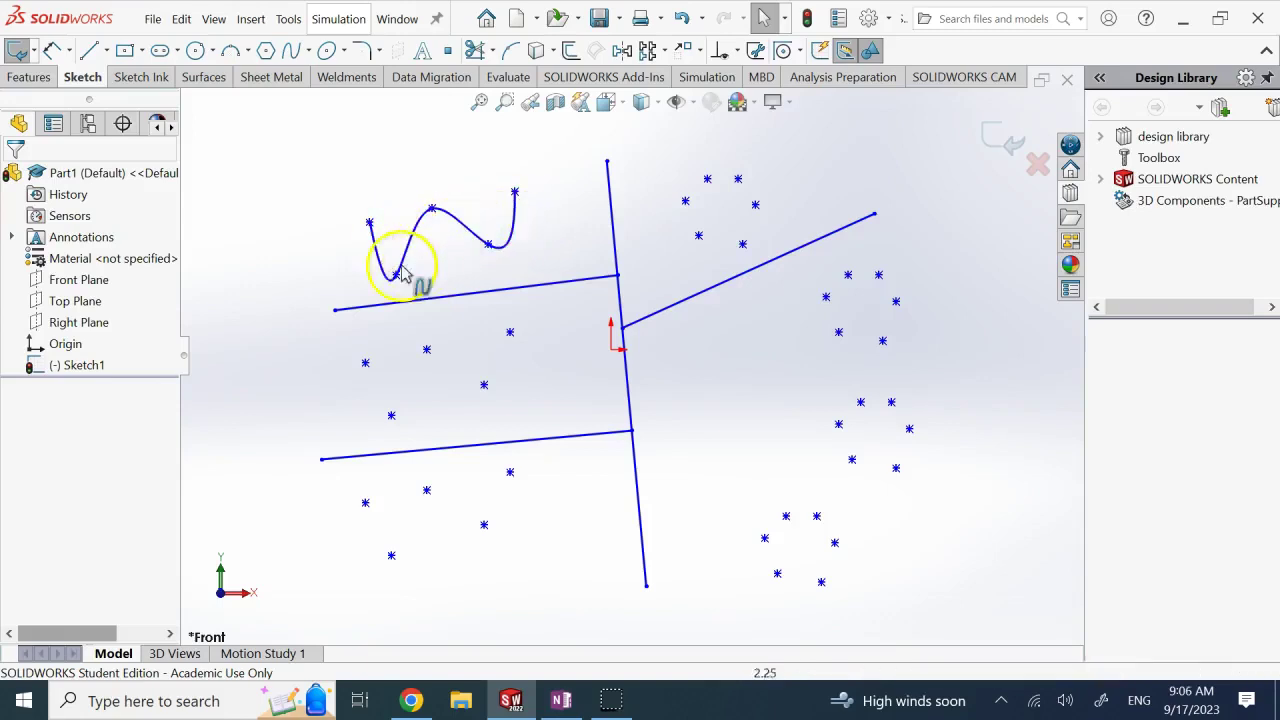
pyautogui.moveTo(403, 276); pyautogui.dragTo(397, 279)
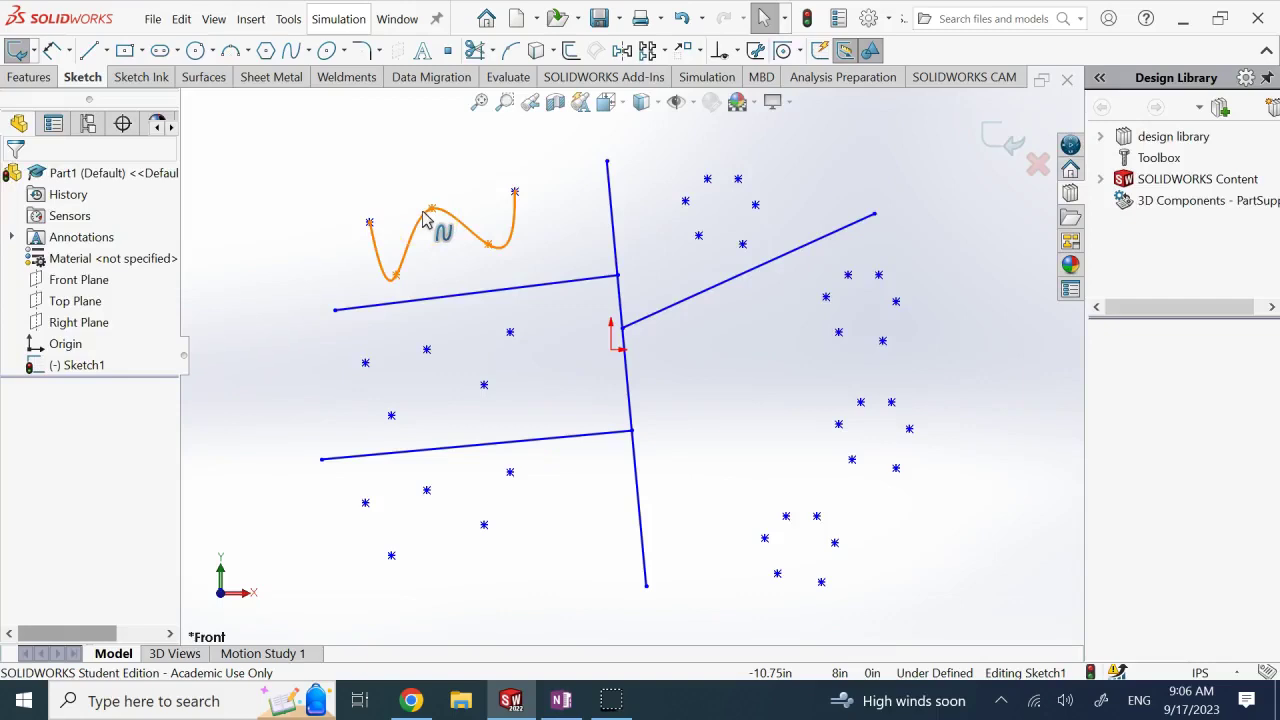
pyautogui.click(424, 222)
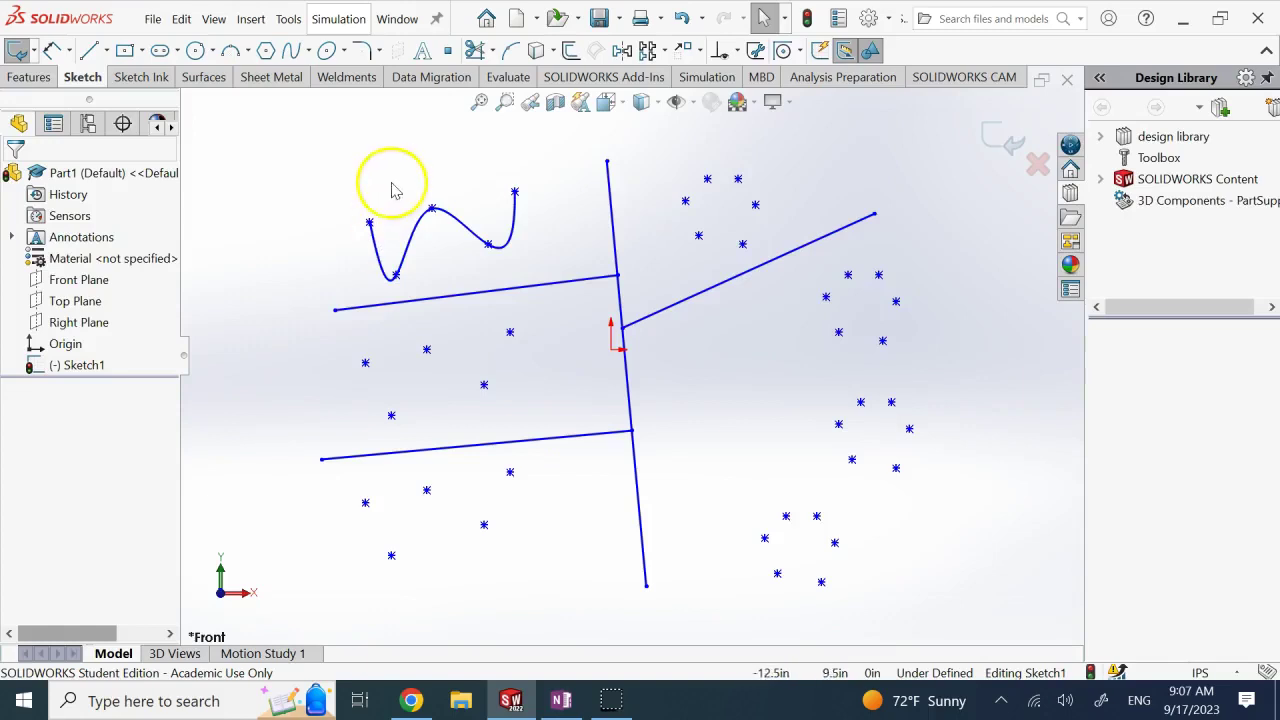
pyautogui.click(423, 228)
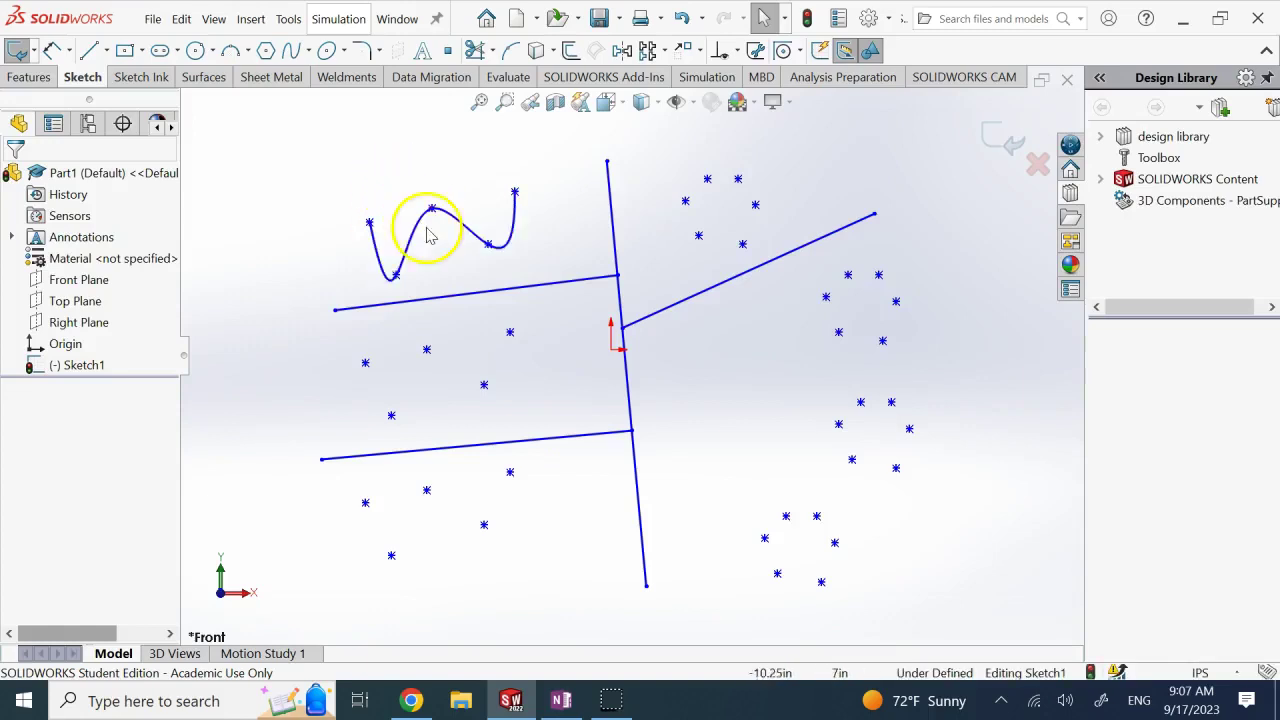
pyautogui.moveTo(458, 230)
pyautogui.mouseDown()
pyautogui.moveTo(374, 234)
pyautogui.moveTo(373, 265)
pyautogui.mouseUp()
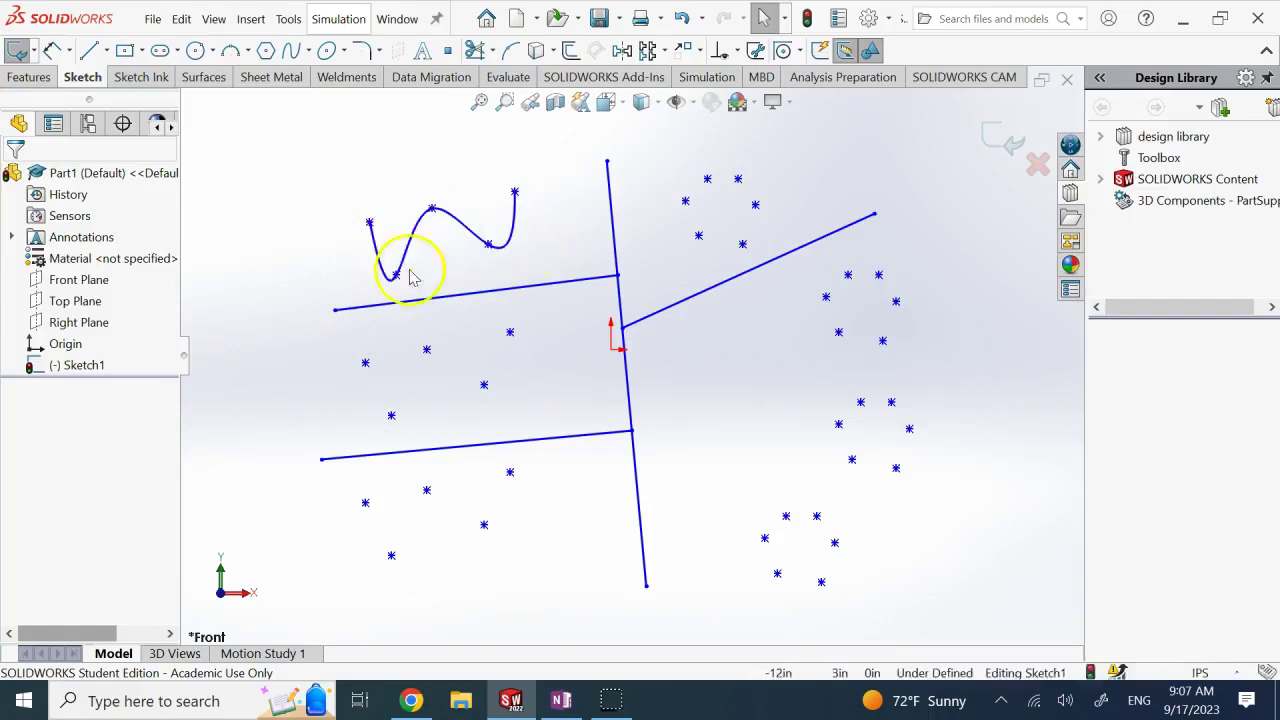
pyautogui.click(391, 415)
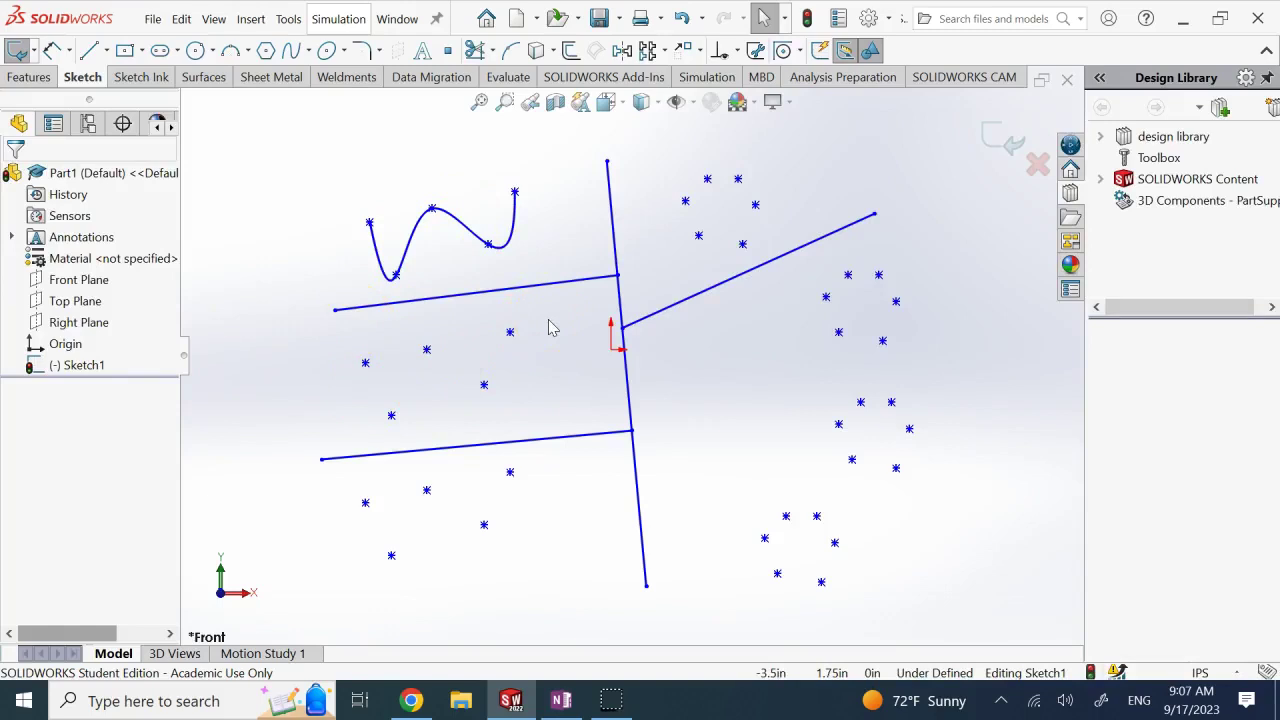
pyautogui.click(578, 316)
# Step: Switch to OneNote and read the Bézier curve notes, from the definition and order of the curve to the linear, quadratic and cubic equations
pyautogui.click(581, 703)
pyautogui.click(621, 517)
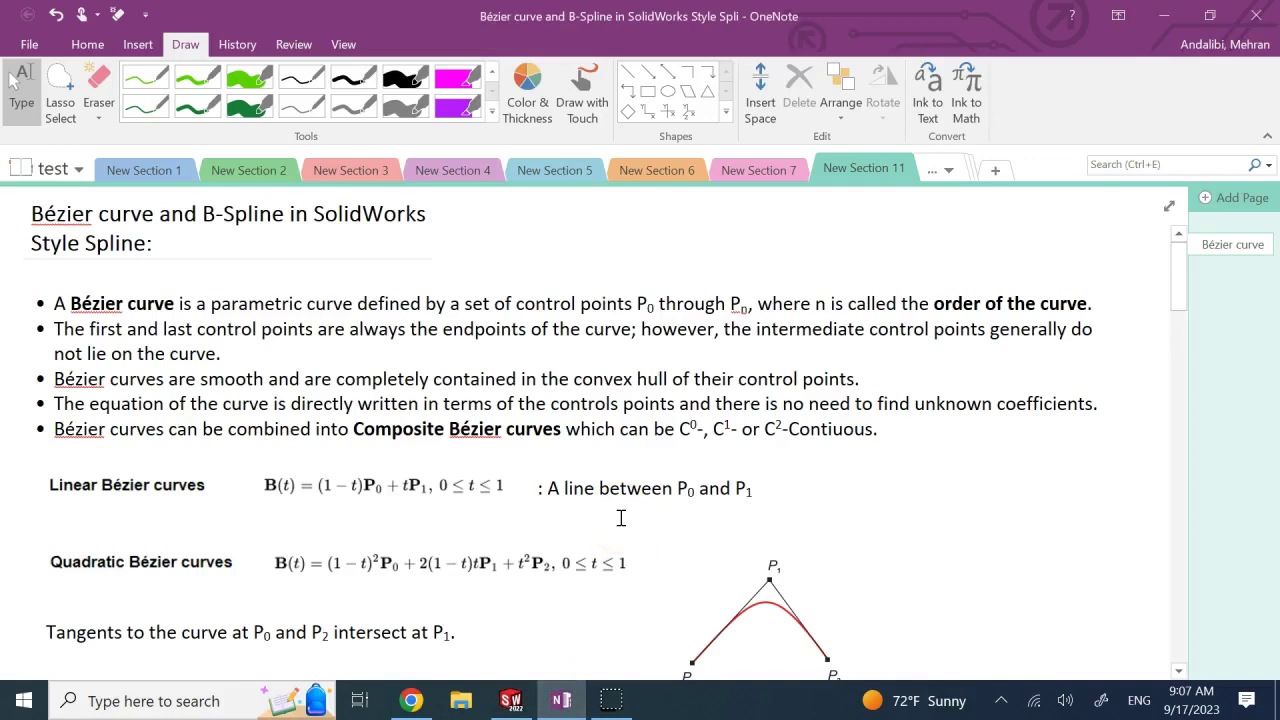
pyautogui.moveTo(180, 306); pyautogui.dragTo(125, 313)
pyautogui.doubleClick(117, 304)
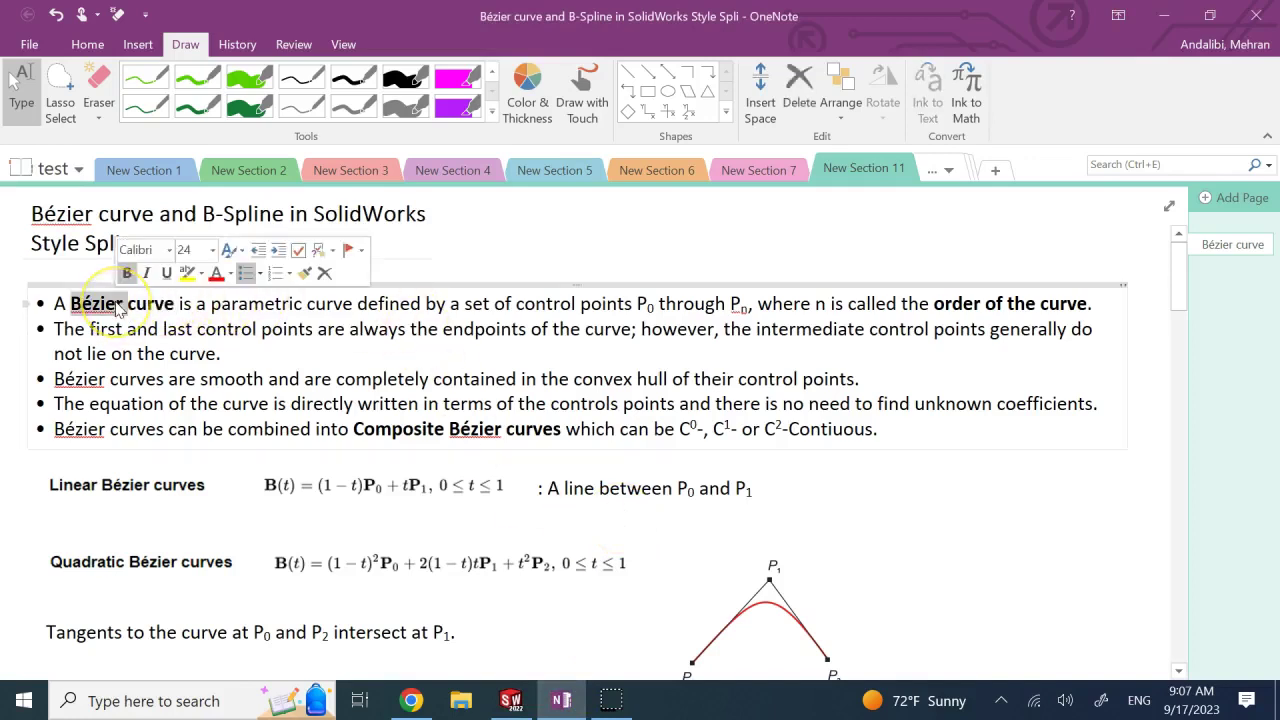
pyautogui.click(283, 318)
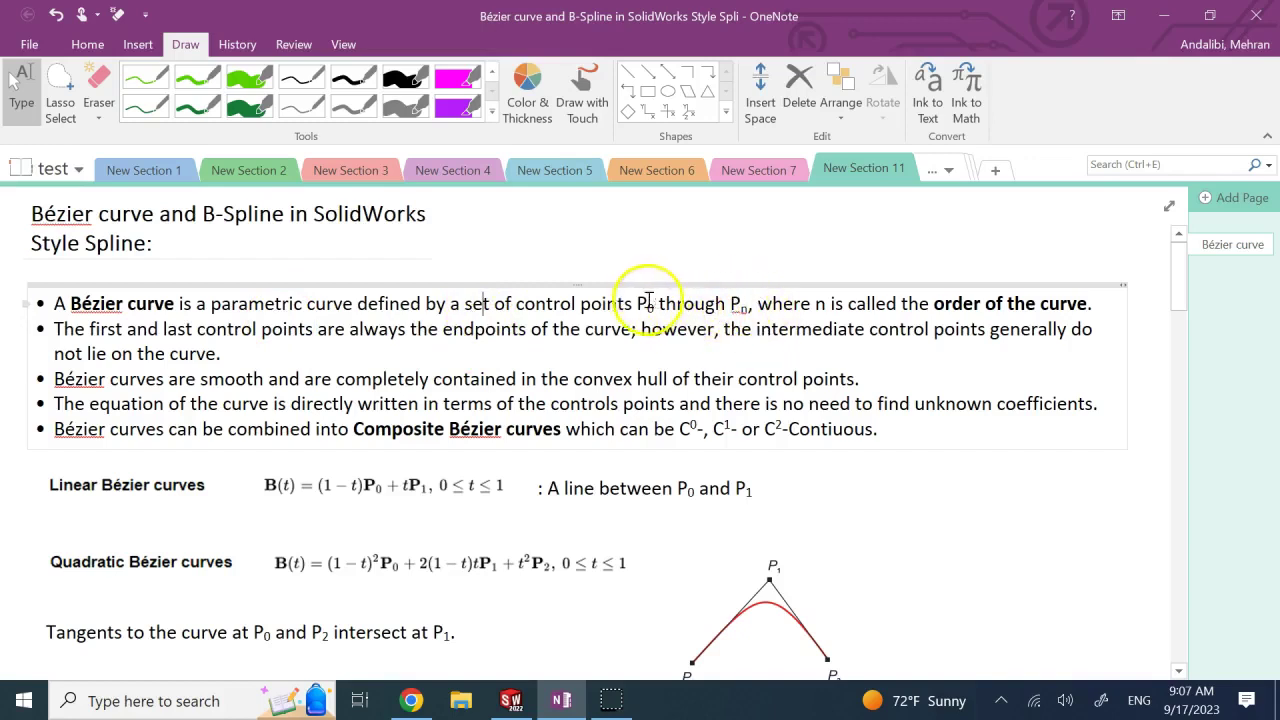
pyautogui.doubleClick(821, 303)
pyautogui.moveTo(1106, 306); pyautogui.dragTo(947, 304)
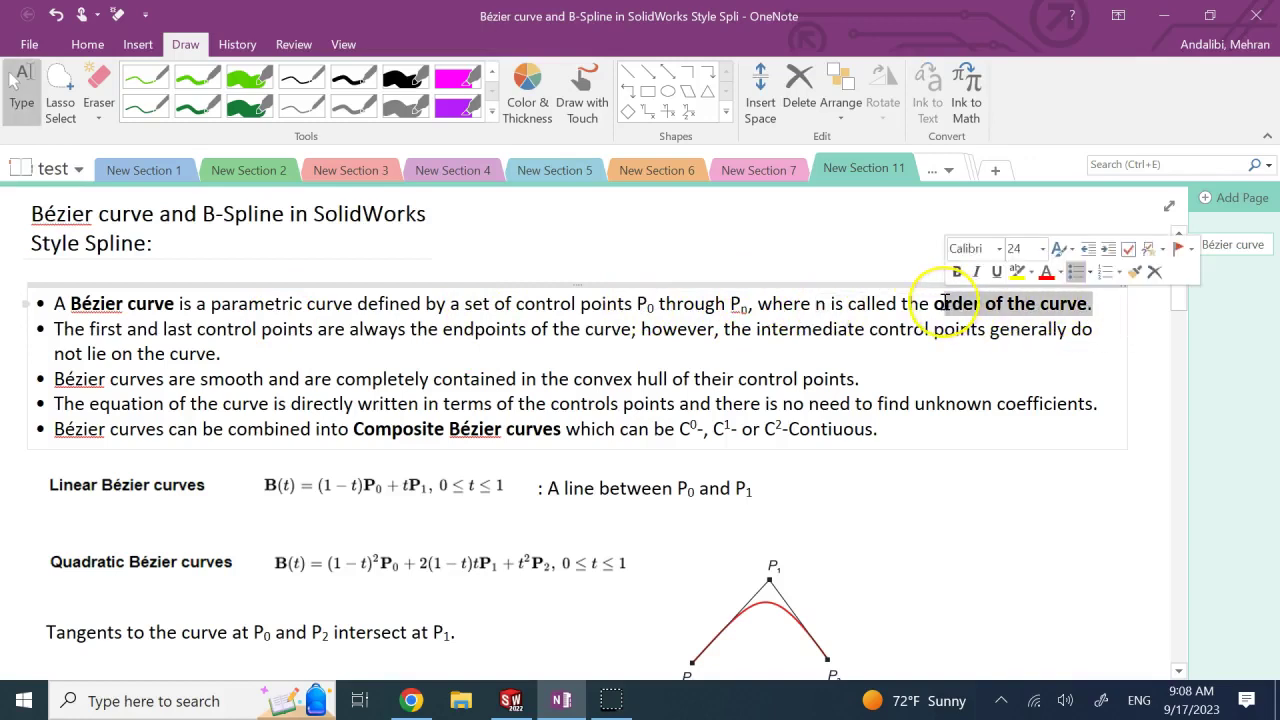
pyautogui.scroll(-2, 900, 400)
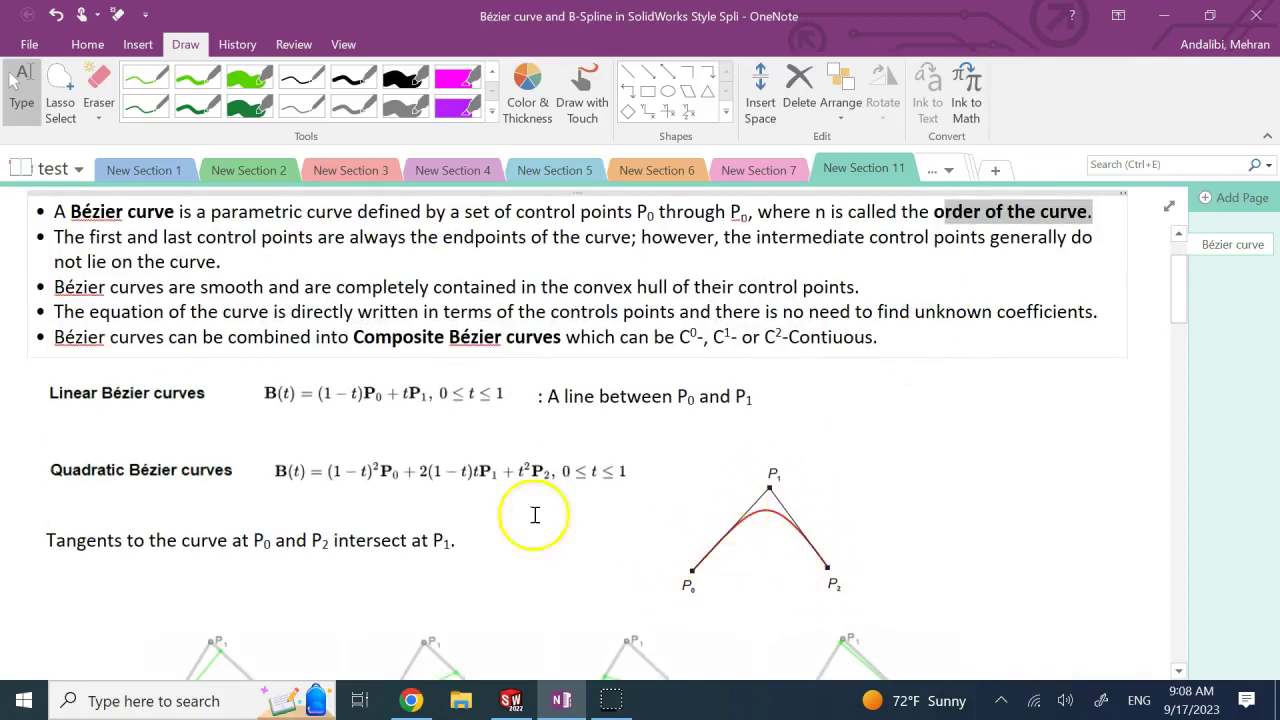
pyautogui.scroll(-8, 200, 468)
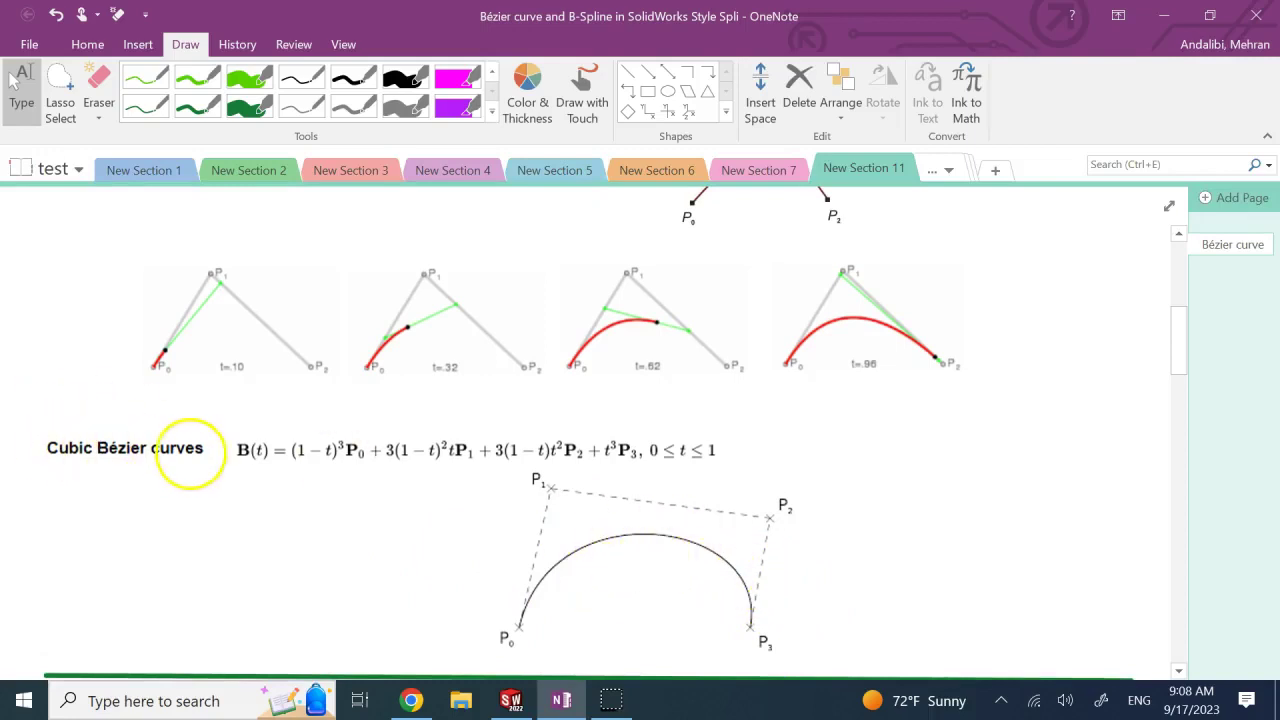
pyautogui.scroll(10, 186, 452)
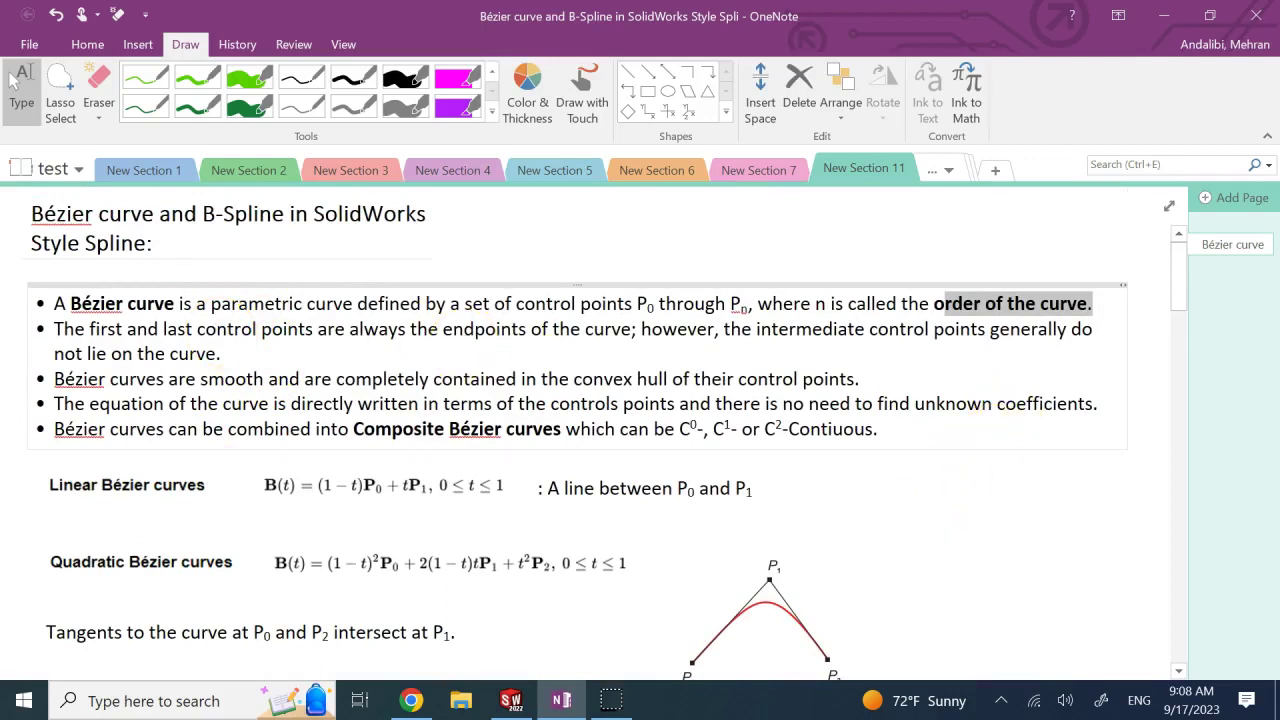
pyautogui.scroll(-4, 943, 509)
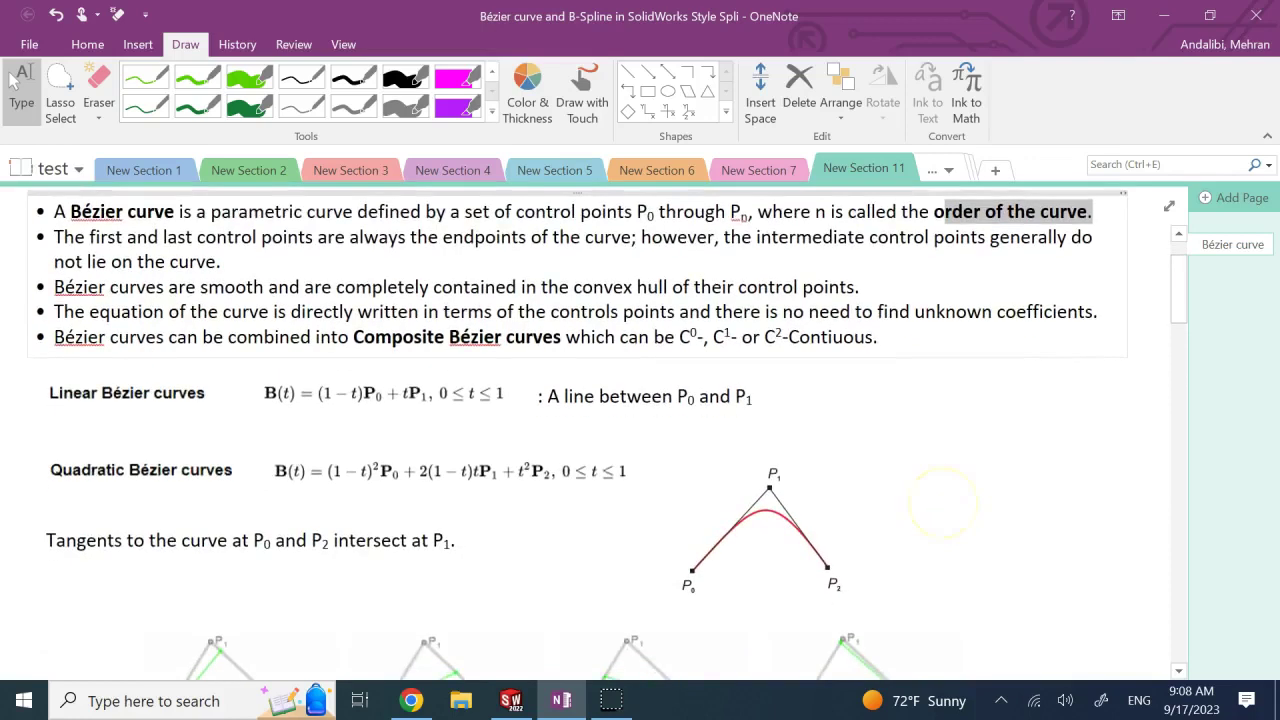
pyautogui.scroll(-2, 943, 509)
# Step: Underline in green the (1 − t)P0 and tP1 terms of the linear Bézier equation and the note "A line between P0 and P1"
pyautogui.click(197, 103)
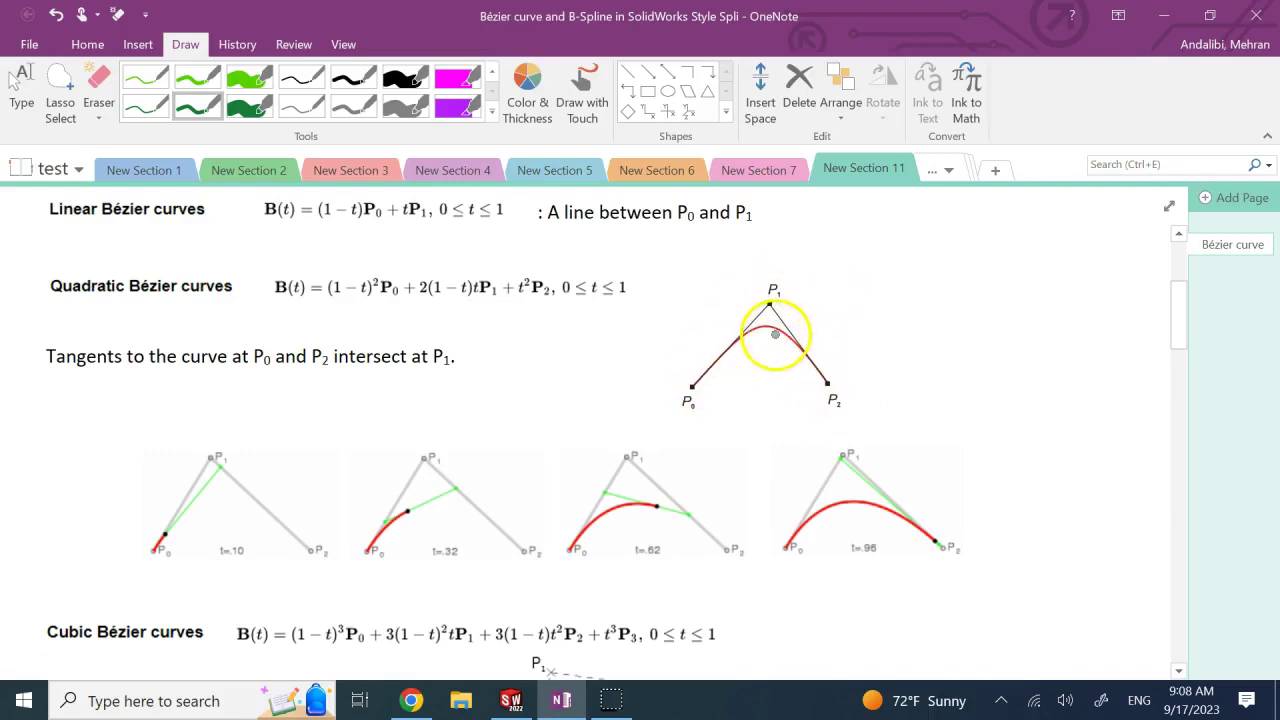
pyautogui.moveTo(1177, 343)
pyautogui.mouseDown()
pyautogui.moveTo(1177, 451)
pyautogui.moveTo(1169, 355)
pyautogui.mouseUp()
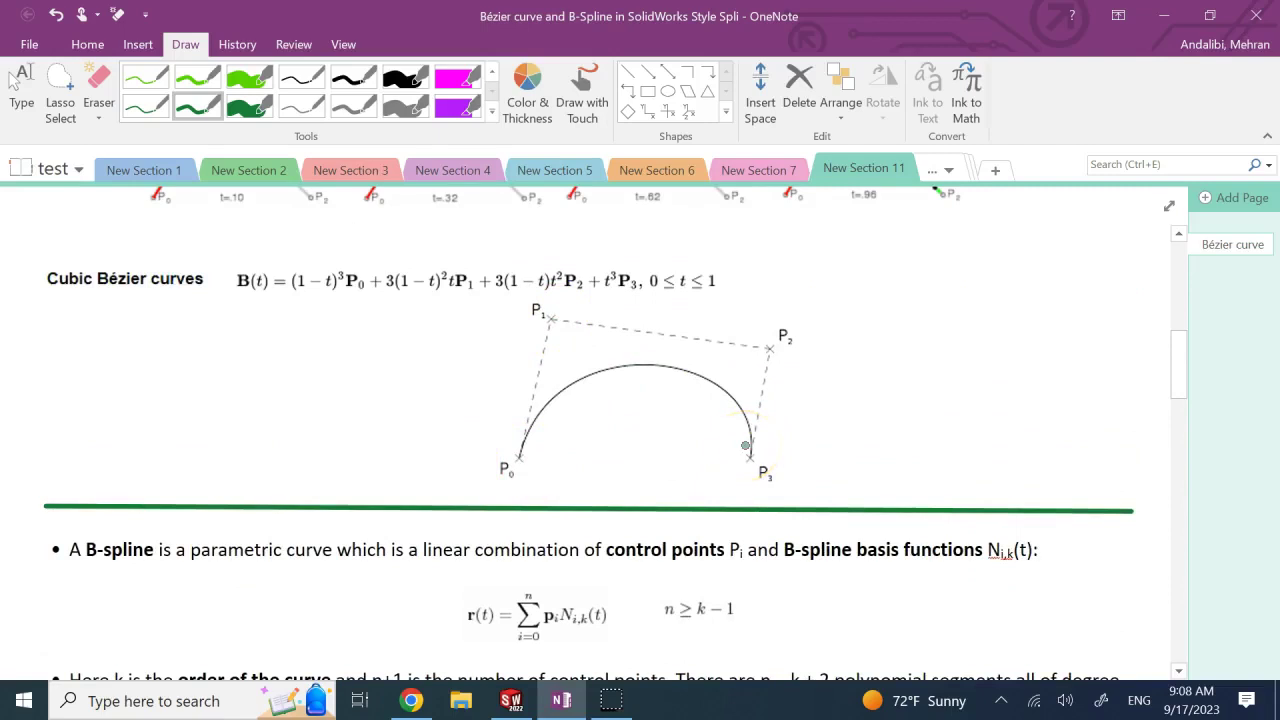
pyautogui.moveTo(1179, 373); pyautogui.dragTo(1163, 296)
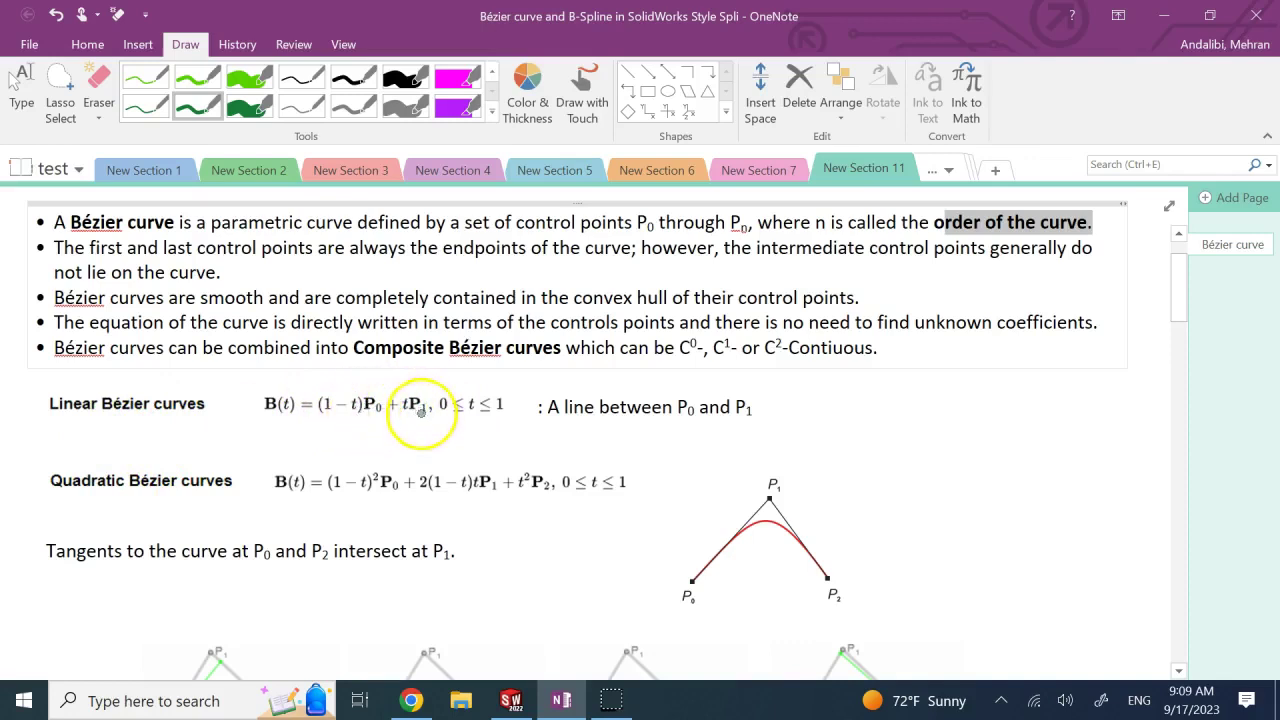
pyautogui.moveTo(378, 421); pyautogui.dragTo(380, 421)
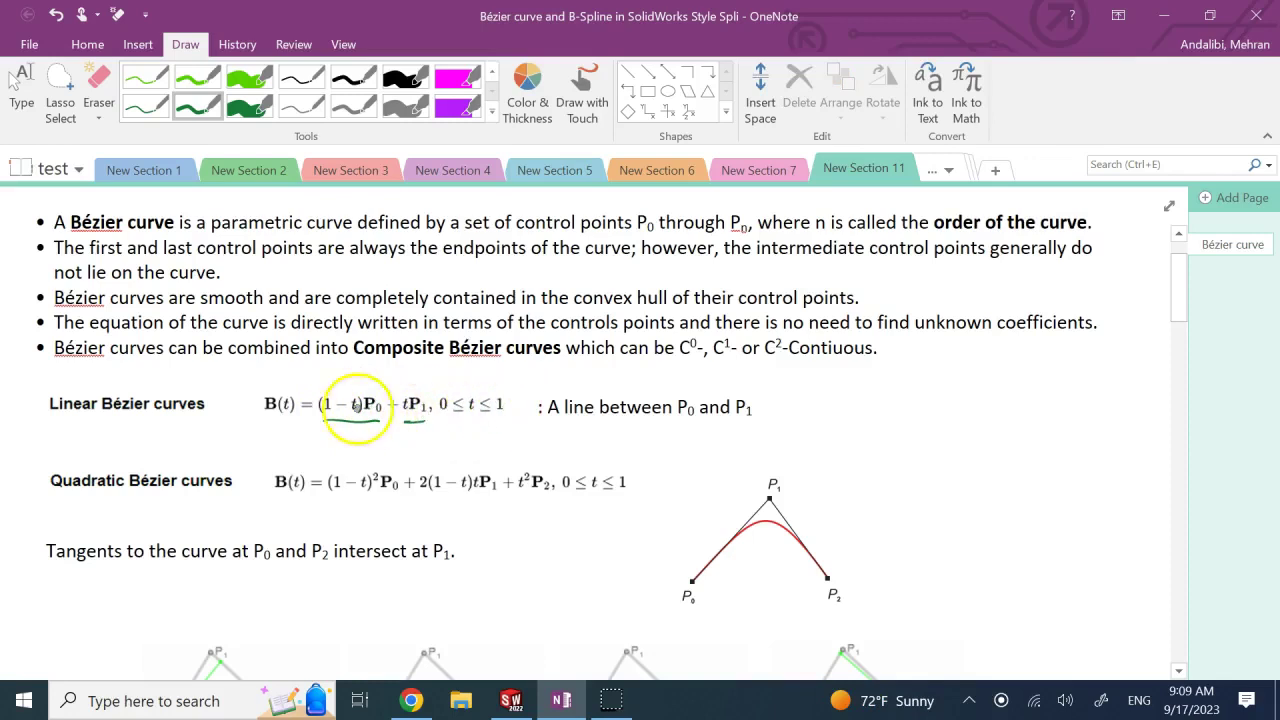
pyautogui.moveTo(549, 425); pyautogui.dragTo(740, 424)
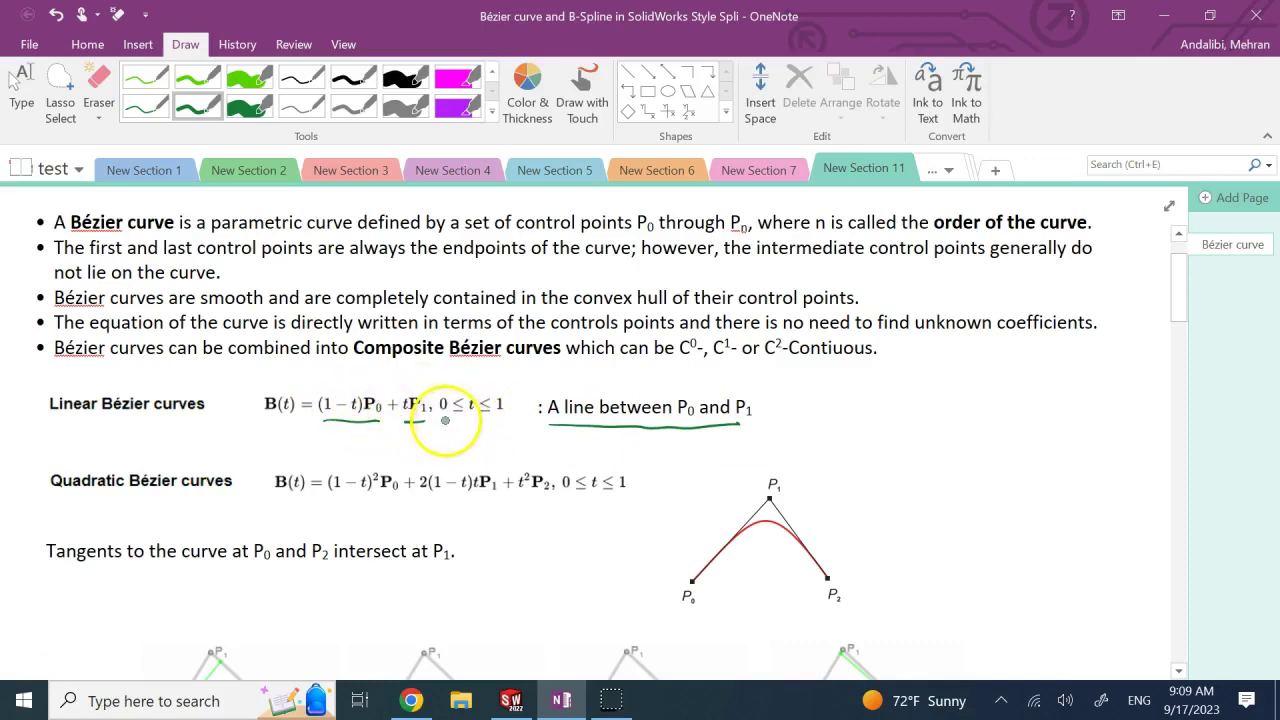
# Step: Sketch a green line with ends labelled P0 and P1 beside the linear Bézier notes, and write "t =" above P0
pyautogui.click(901, 442)
pyautogui.moveTo(868, 457)
pyautogui.mouseDown()
pyautogui.moveTo(868, 484)
pyautogui.moveTo(870, 470)
pyautogui.moveTo(890, 479)
pyautogui.mouseUp()
pyautogui.moveTo(1088, 398)
pyautogui.mouseDown()
pyautogui.moveTo(1088, 428)
pyautogui.moveTo(1091, 415)
pyautogui.mouseUp()
pyautogui.moveTo(1108, 408); pyautogui.dragTo(1108, 432)
pyautogui.moveTo(905, 441); pyautogui.dragTo(1066, 393)
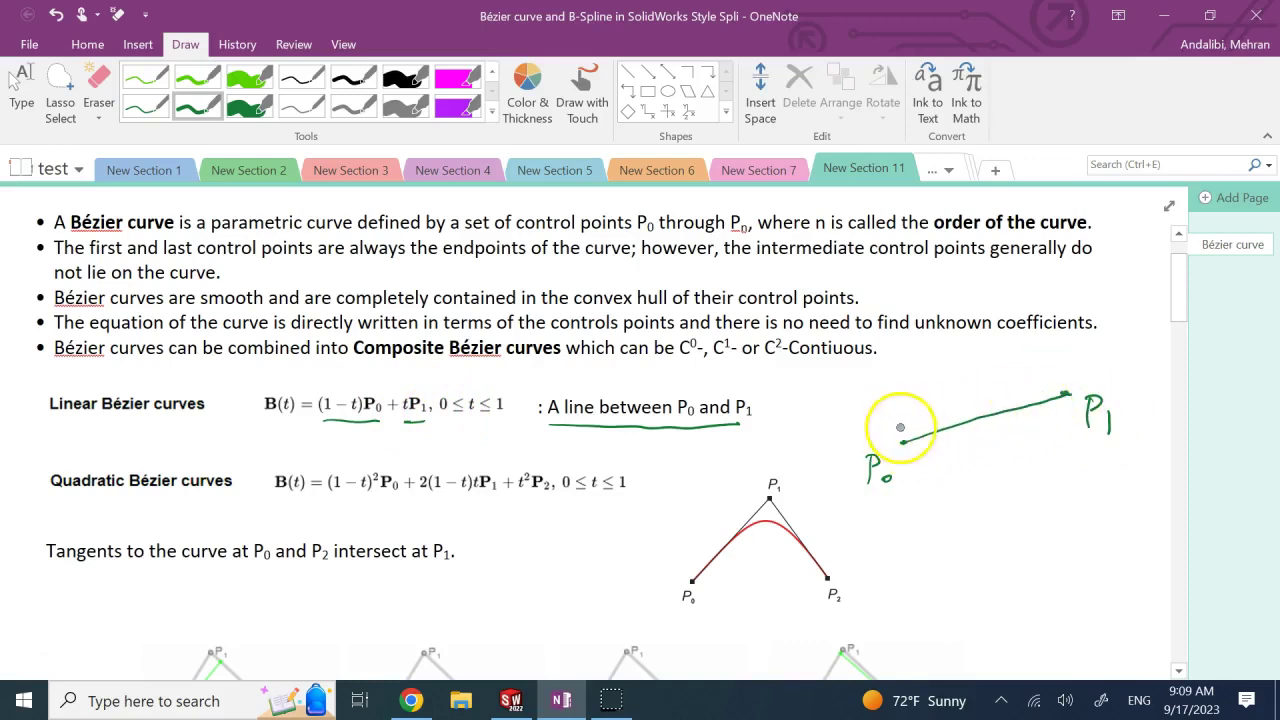
pyautogui.moveTo(896, 411); pyautogui.dragTo(910, 409)
pyautogui.moveTo(897, 418); pyautogui.dragTo(920, 409)
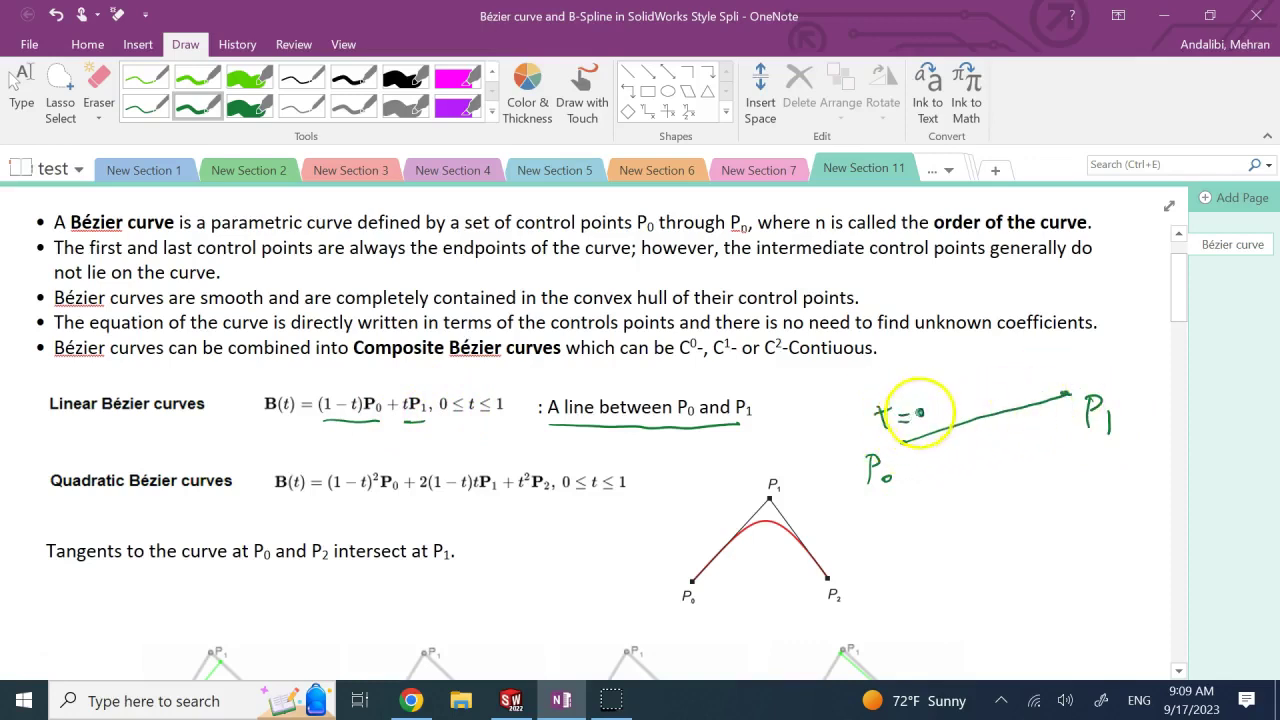
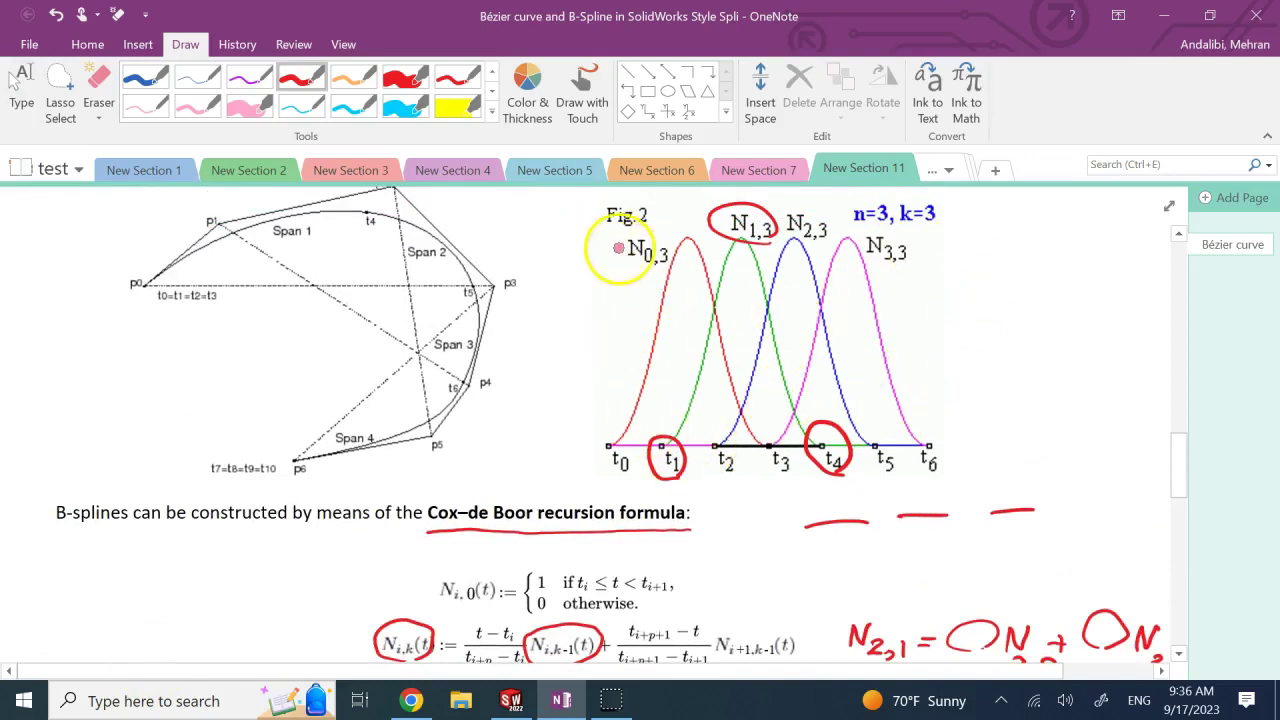
# Step: Draw in red on the Fig. 2 basis-function plot vertical lines at t0 and t6 with a curve falling inward from each
pyautogui.moveTo(602, 438)
pyautogui.mouseDown()
pyautogui.moveTo(594, 206)
pyautogui.moveTo(673, 407)
pyautogui.moveTo(765, 442)
pyautogui.mouseUp()
pyautogui.moveTo(933, 442)
pyautogui.mouseDown()
pyautogui.moveTo(933, 237)
pyautogui.moveTo(920, 212)
pyautogui.moveTo(928, 251)
pyautogui.moveTo(891, 390)
pyautogui.moveTo(854, 433)
pyautogui.moveTo(780, 445)
pyautogui.mouseUp()
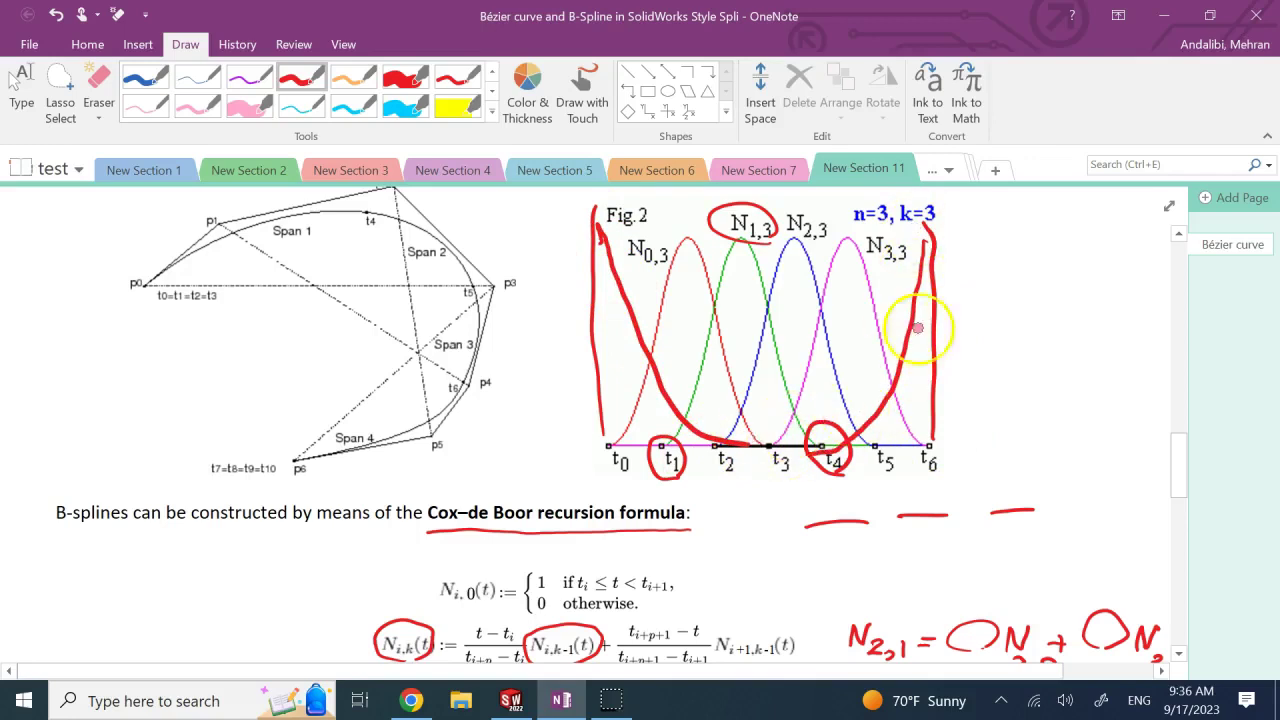
pyautogui.press('Escape')
pyautogui.scroll(-8, 100, 409)
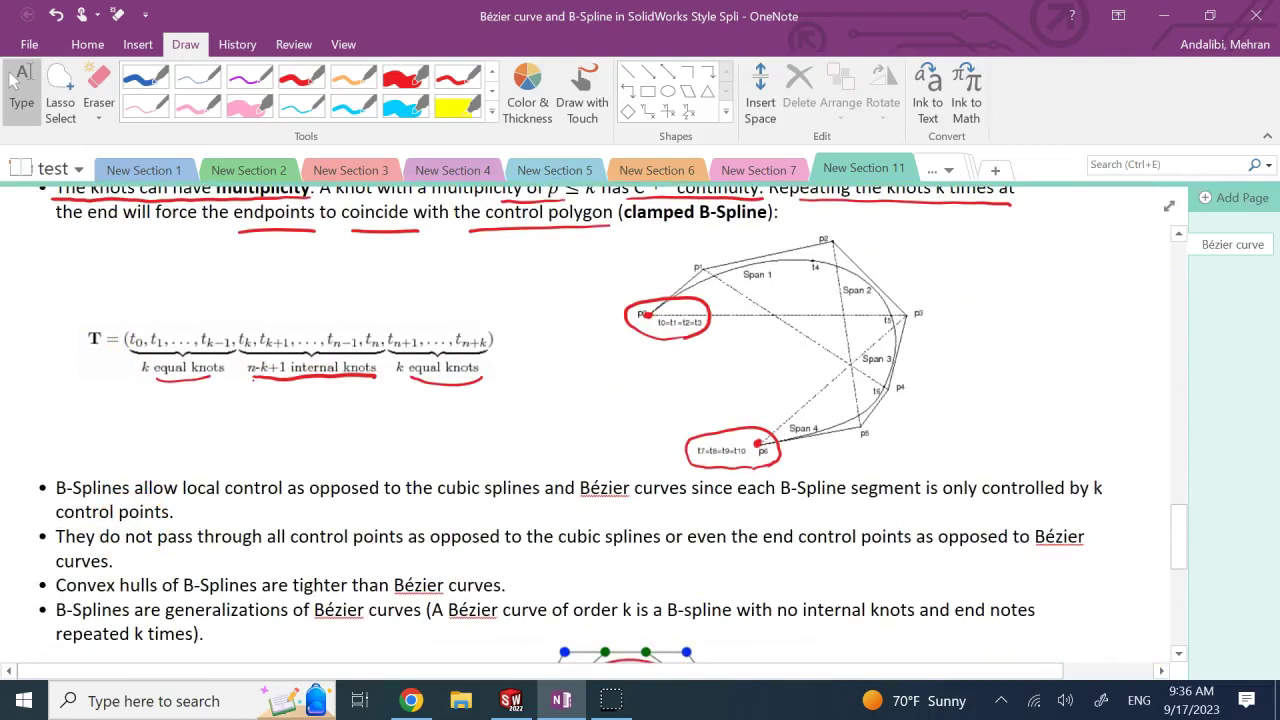
pyautogui.scroll(8, 106, 495)
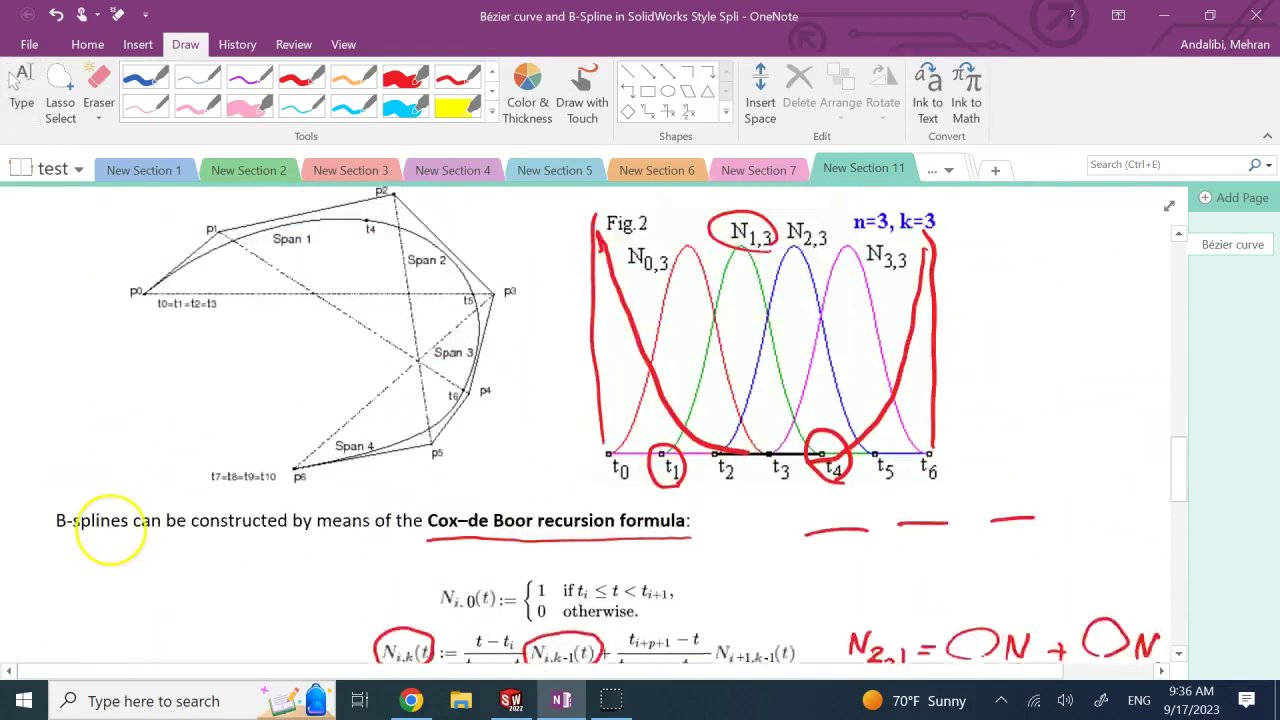
pyautogui.scroll(5, 130, 520)
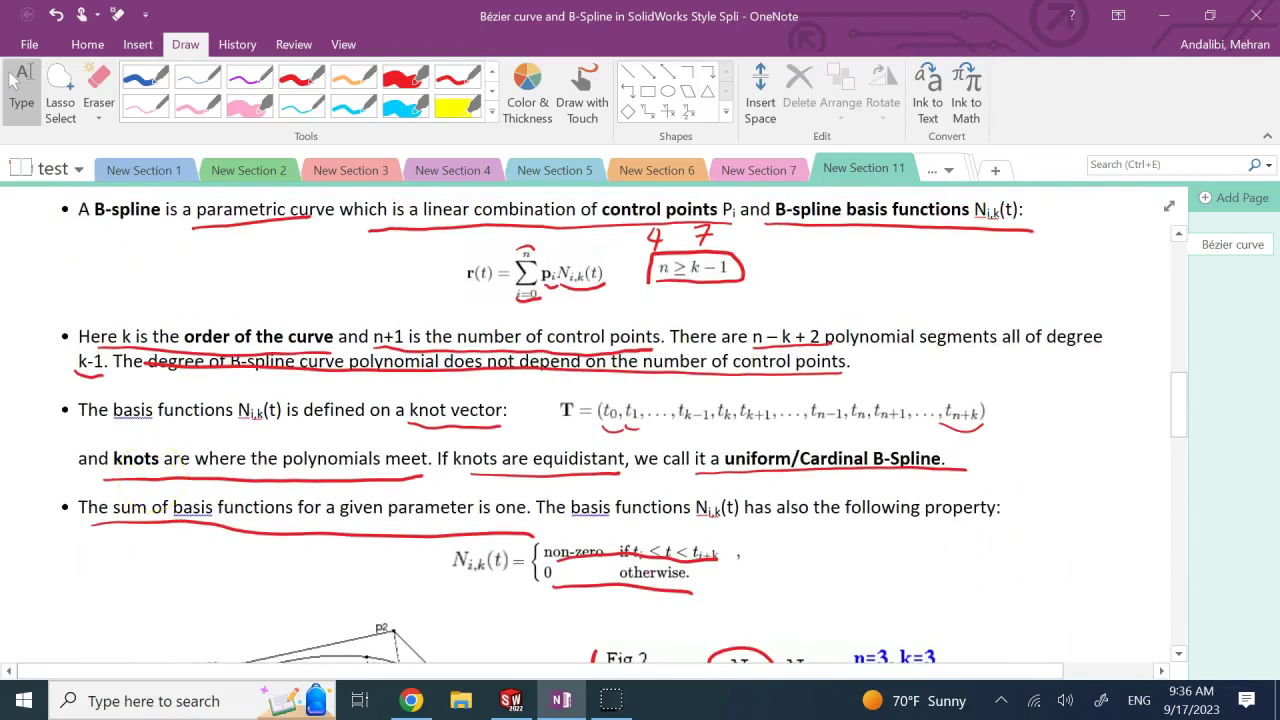
# Step: Review the B-spline notes from the curve definition and knot vector through the Cox–de Boor recursion formula to knot multiplicity and clamped B-splines
pyautogui.click(302, 76)
pyautogui.moveTo(565, 291)
pyautogui.mouseDown()
pyautogui.moveTo(528, 297)
pyautogui.moveTo(585, 281)
pyautogui.moveTo(565, 270)
pyautogui.moveTo(595, 263)
pyautogui.mouseUp()
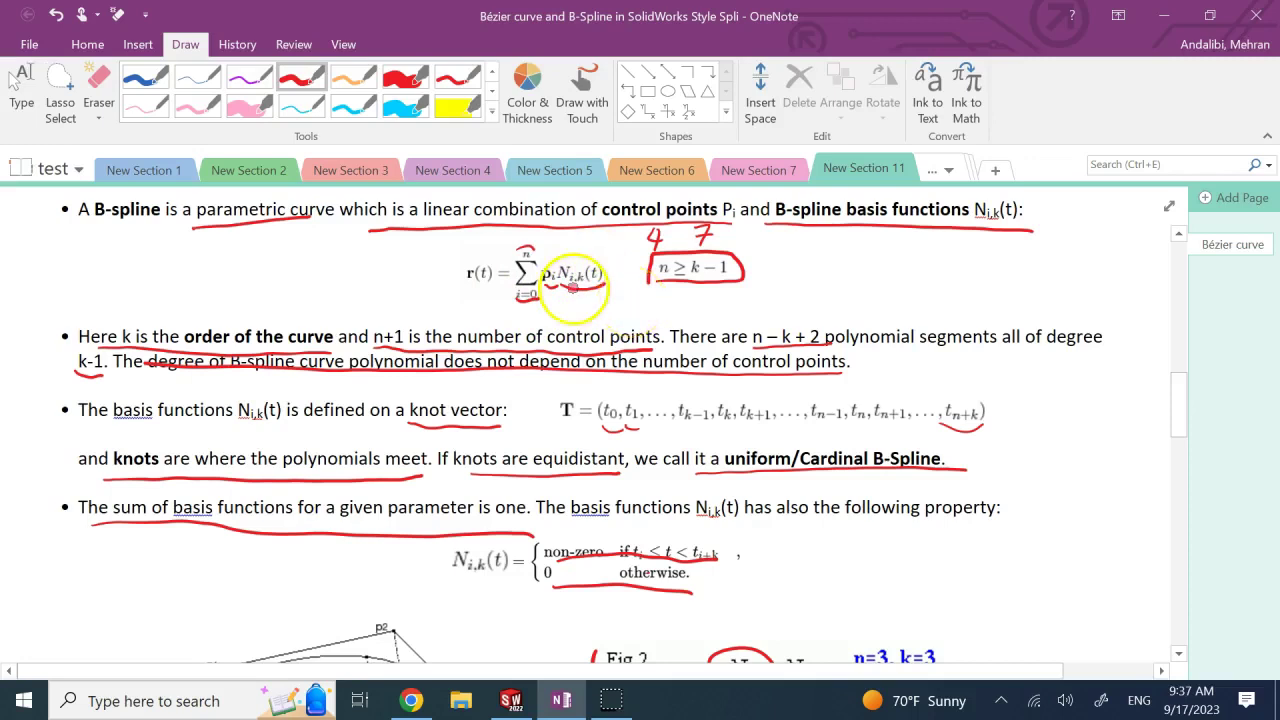
pyautogui.scroll(6, 573, 287)
pyautogui.scroll(-3, 141, 478)
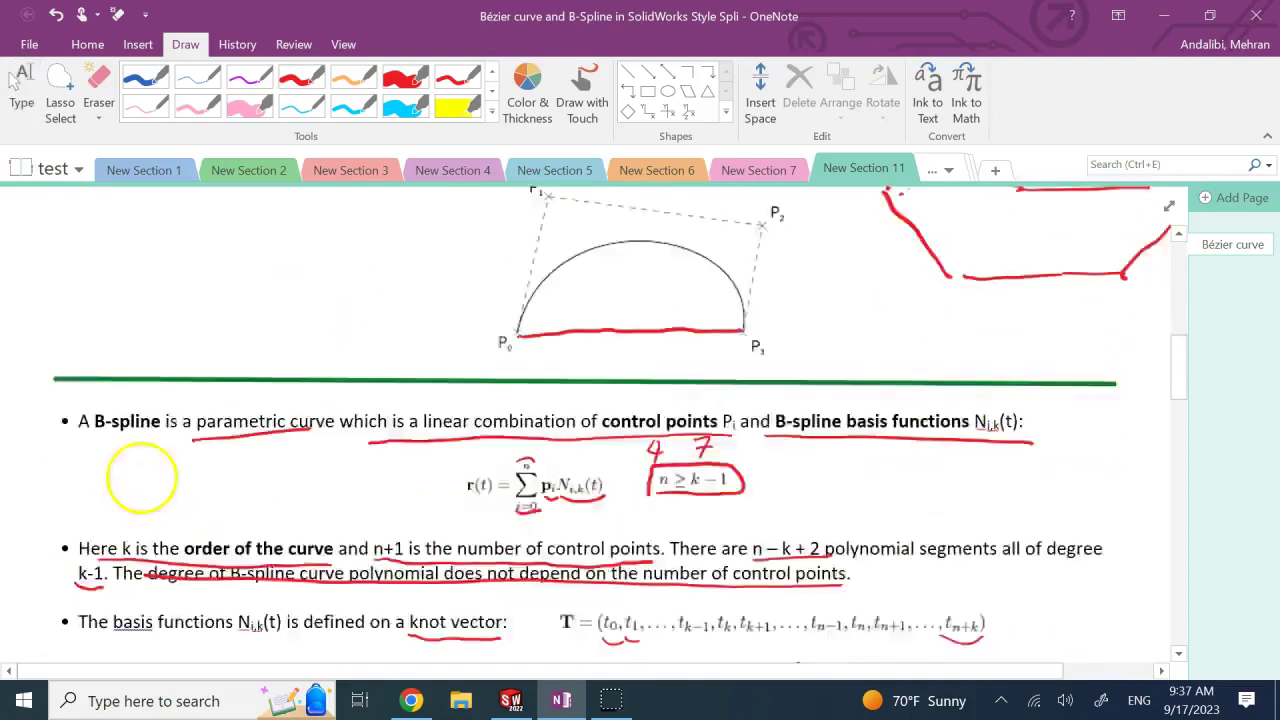
pyautogui.scroll(-3, 141, 478)
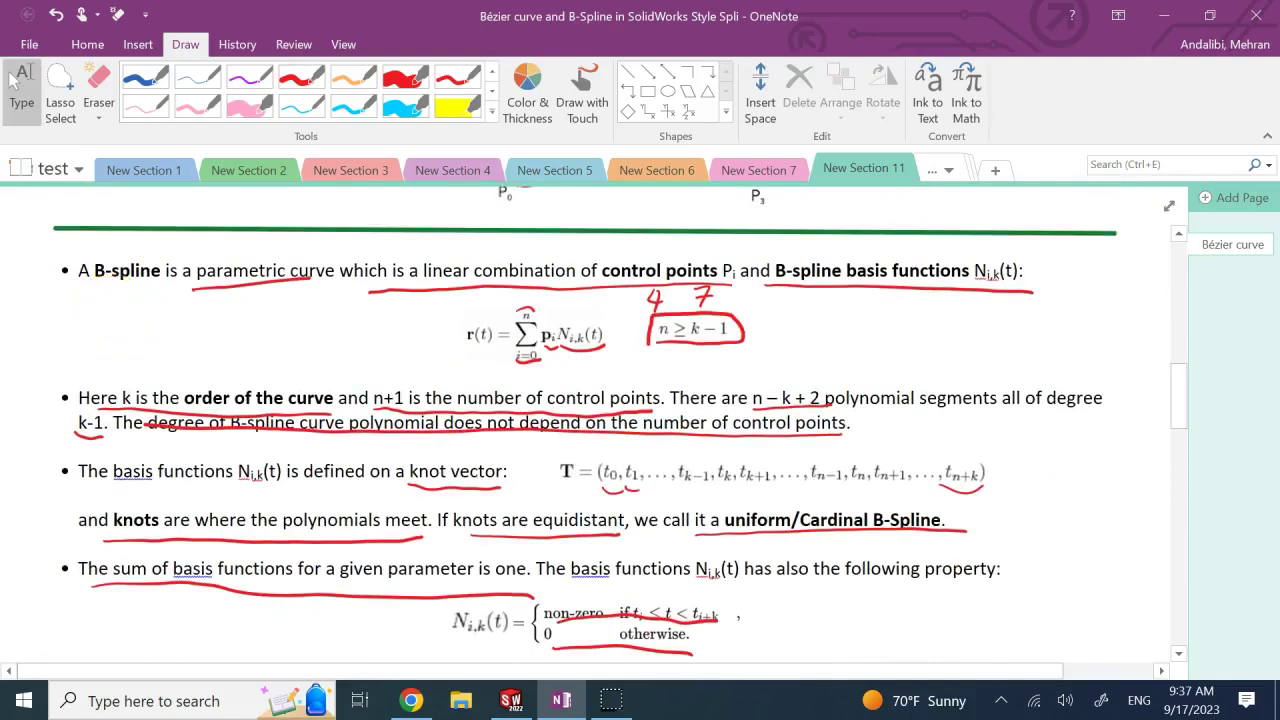
pyautogui.scroll(-13, 77, 200)
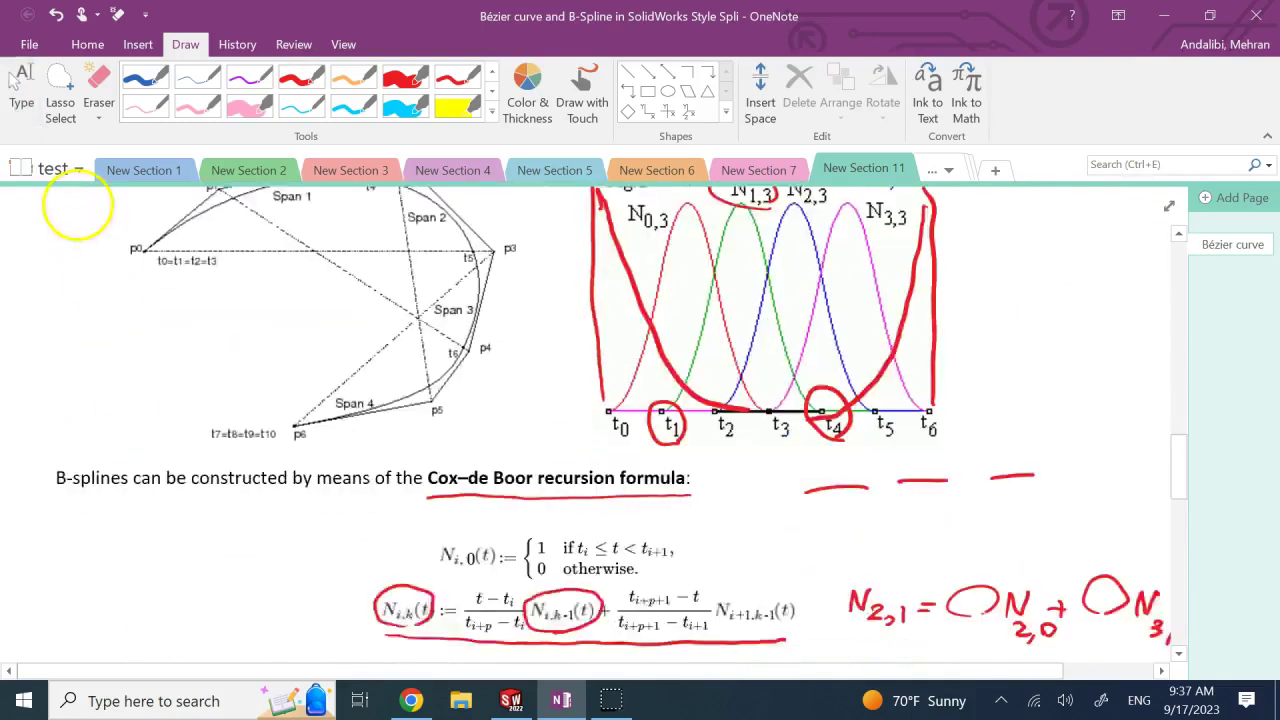
pyautogui.scroll(-8, 130, 318)
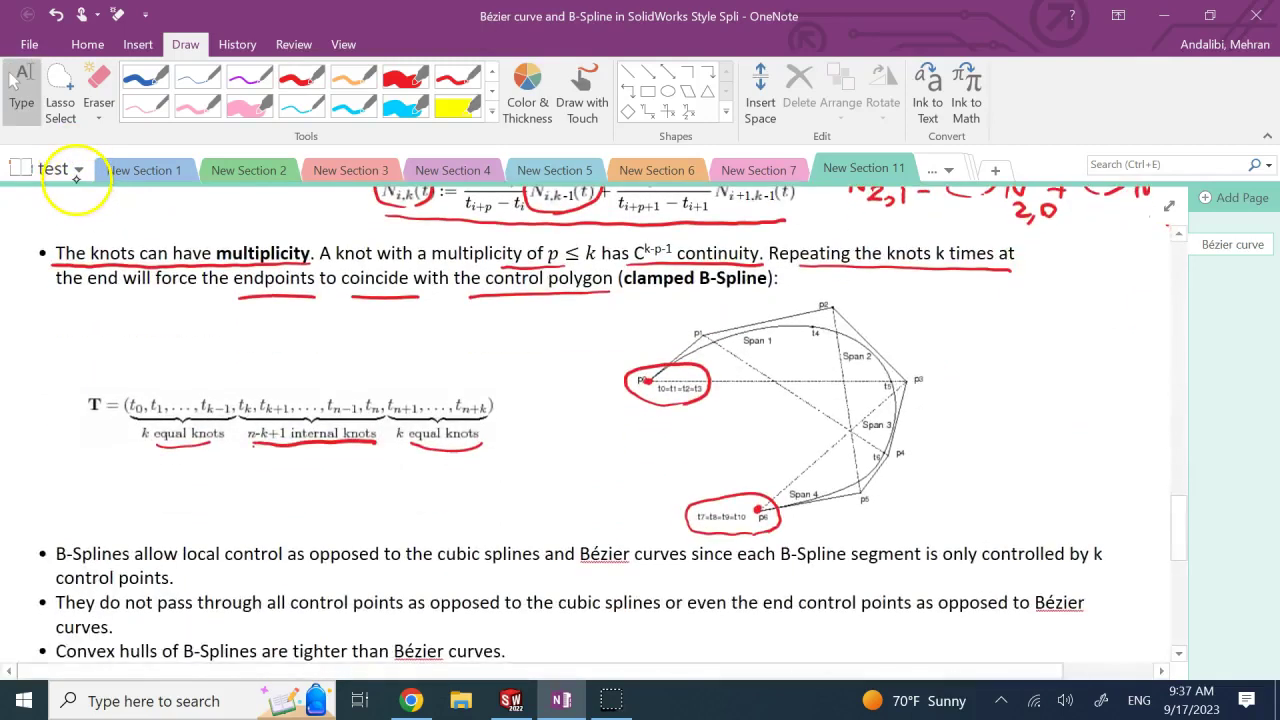
pyautogui.scroll(-3, 110, 270)
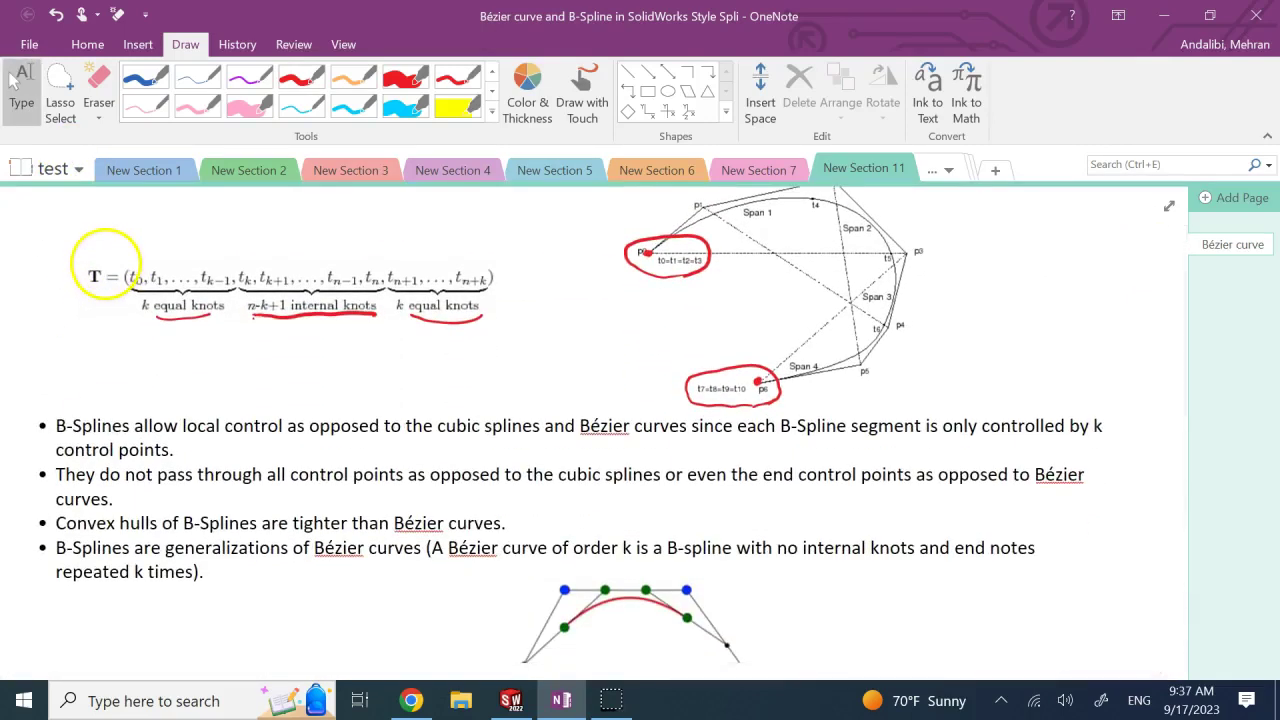
# Step: Underline in red "B-Splines allow local control as opposed" and "control points", and circle "by k" in the first B-spline property bullet
pyautogui.click(63, 437)
pyautogui.moveTo(57, 438)
pyautogui.mouseDown()
pyautogui.moveTo(194, 451)
pyautogui.moveTo(385, 440)
pyautogui.mouseUp()
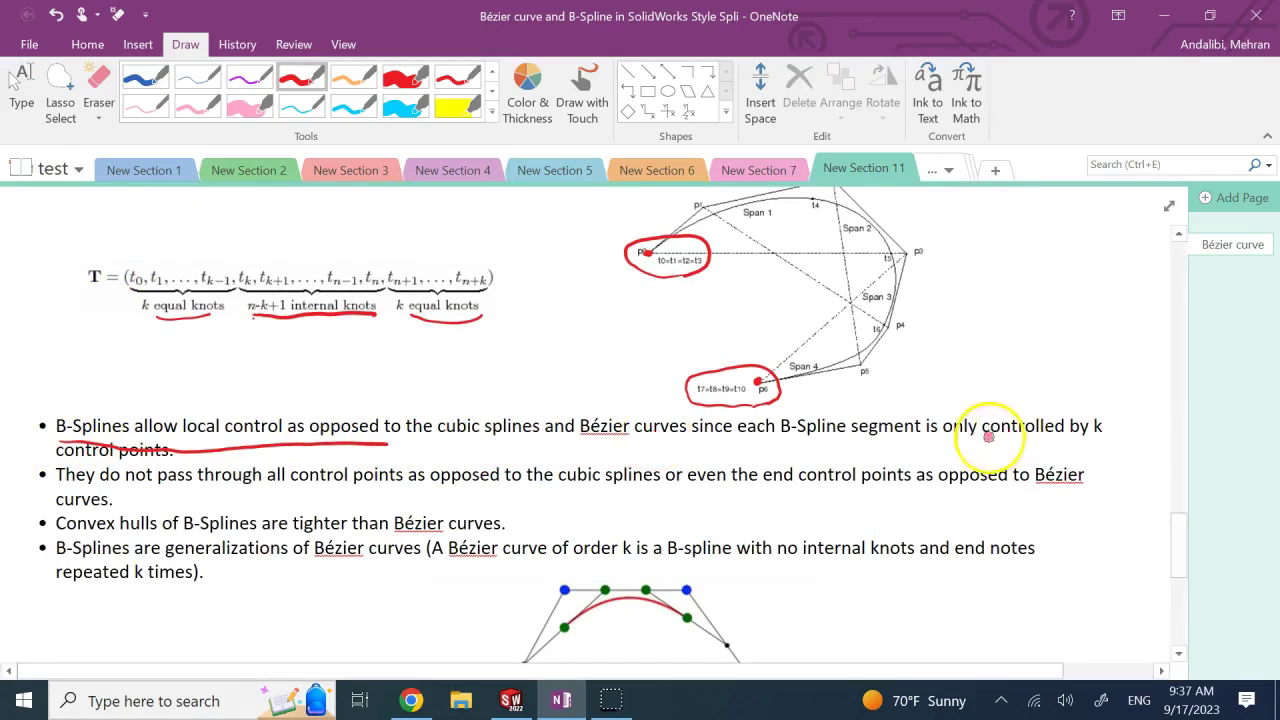
pyautogui.moveTo(1100, 428)
pyautogui.mouseDown()
pyautogui.moveTo(1069, 430)
pyautogui.moveTo(1118, 430)
pyautogui.mouseUp()
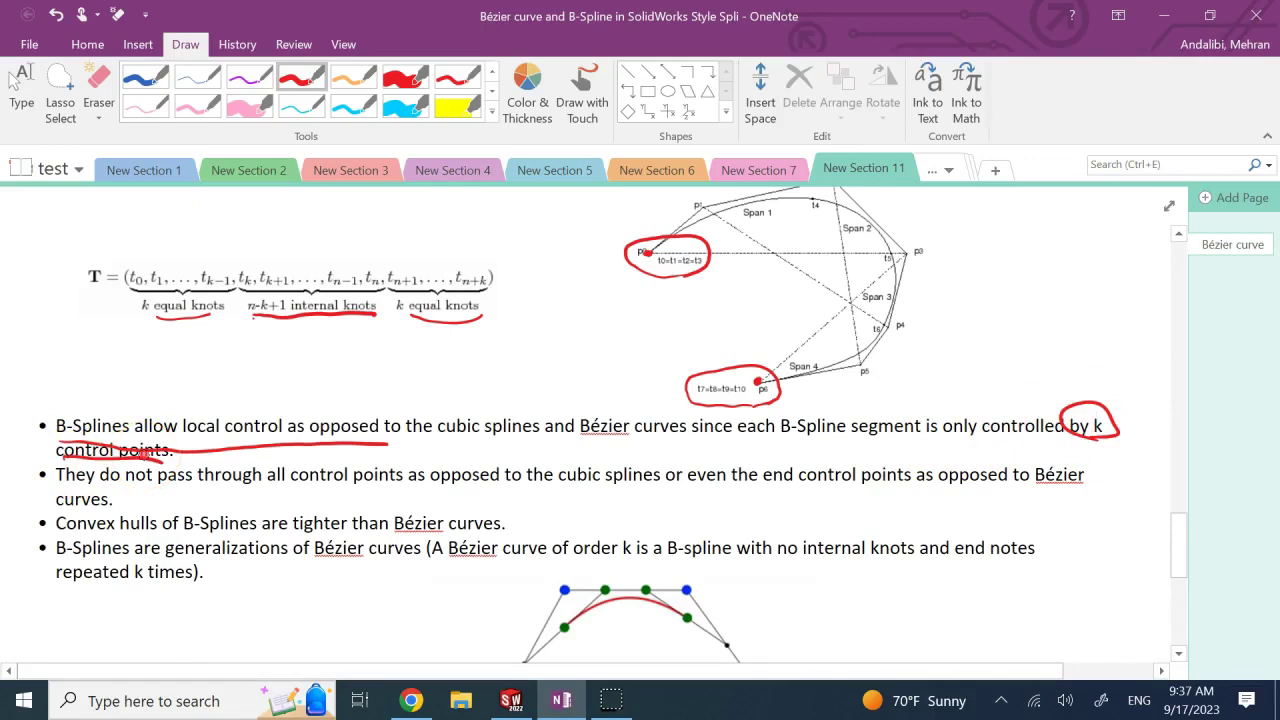
pyautogui.press('Escape')
# Step: Switch to SOLIDWORKS and draw a B-Spline: Degree 3 style spline using the five sketch points below the lower dividing line as control vertices
pyautogui.click(507, 706)
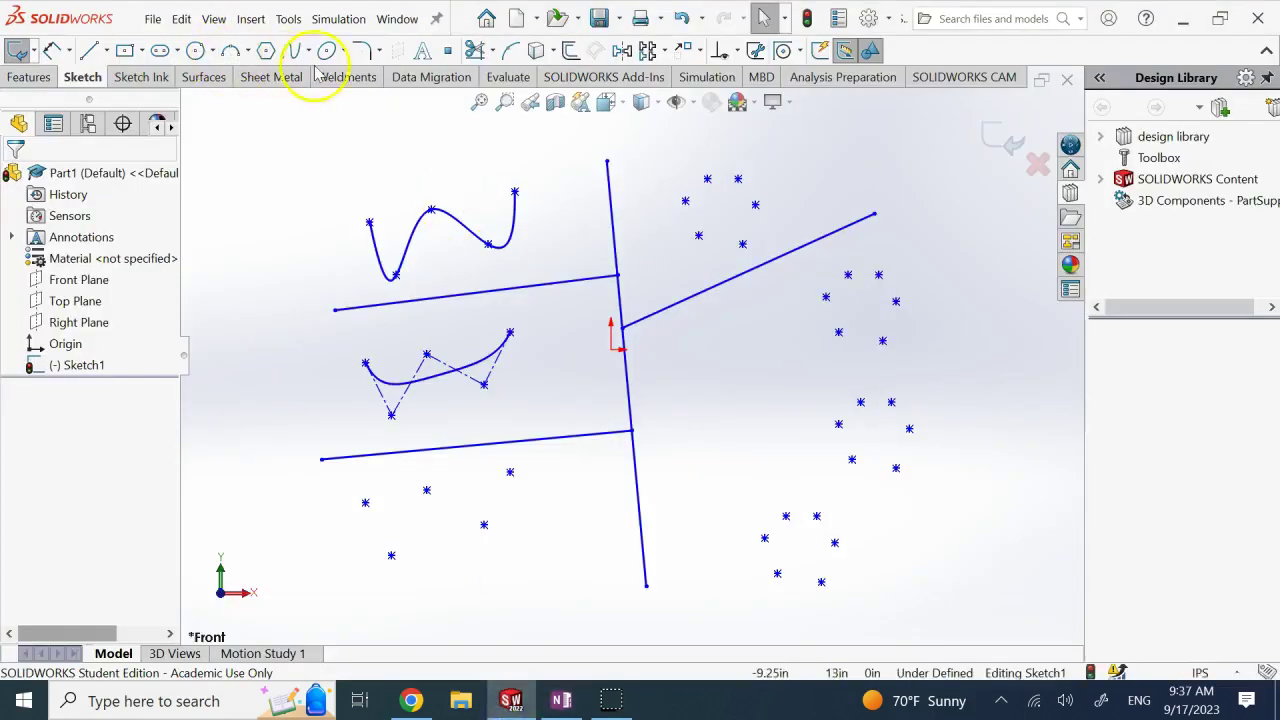
pyautogui.click(307, 50)
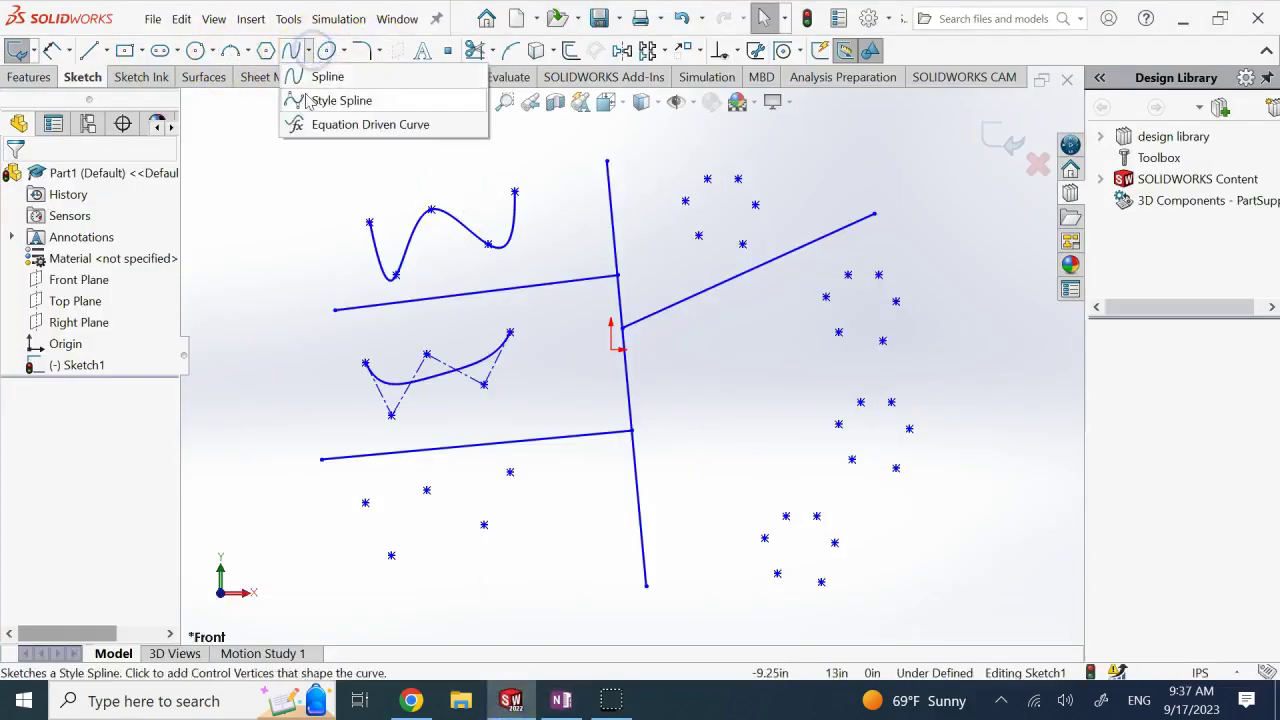
pyautogui.click(305, 95)
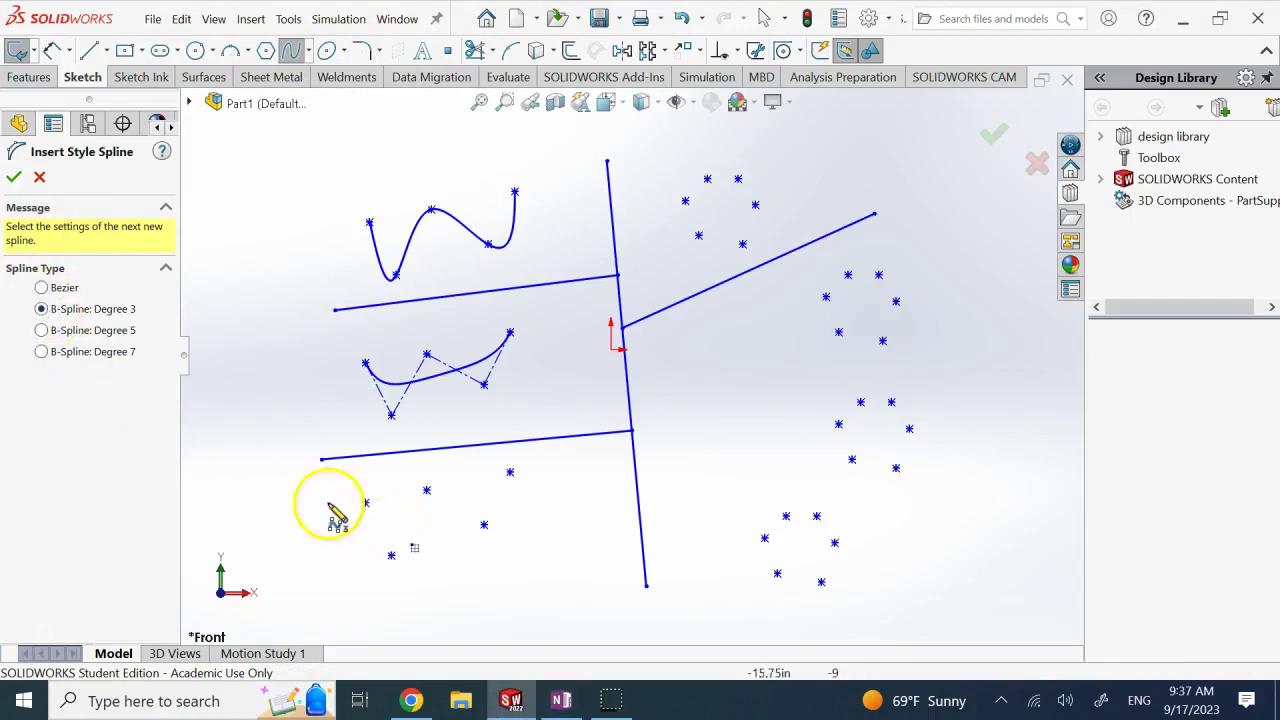
pyautogui.scroll(-1, 290, 470)
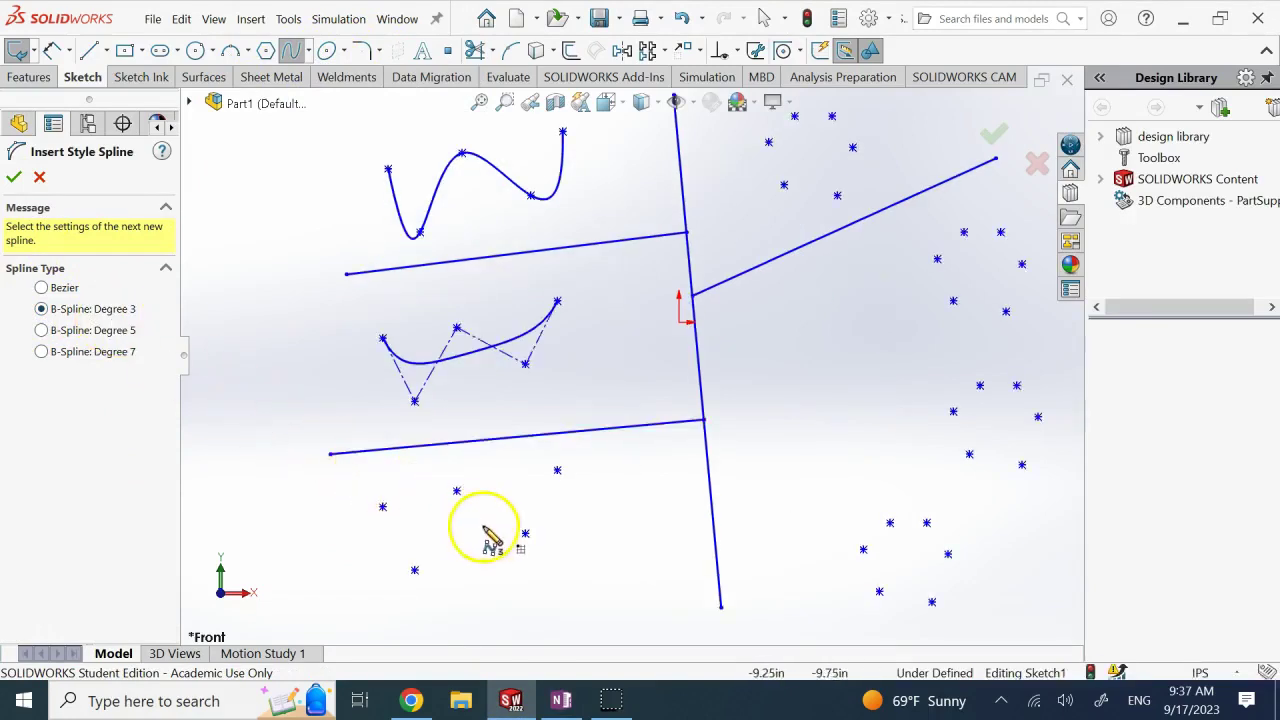
pyautogui.scroll(-1, 443, 523)
pyautogui.click(370, 494)
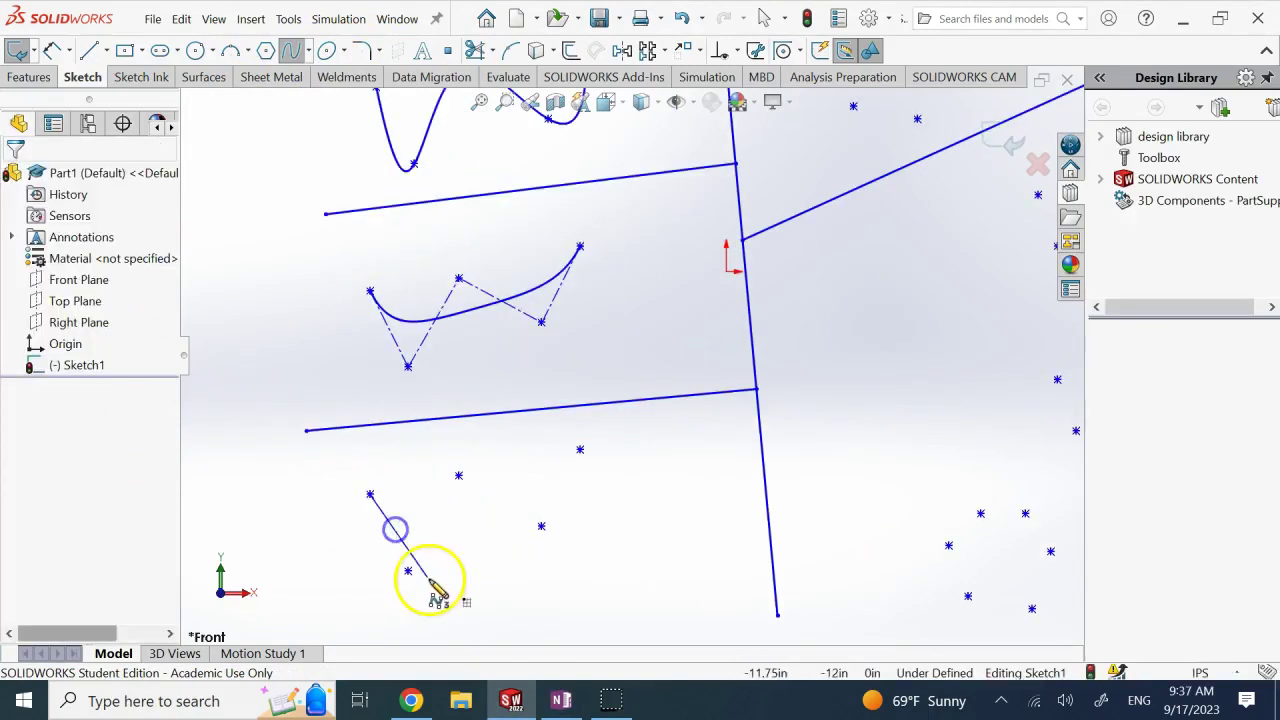
pyautogui.click(408, 570)
pyautogui.click(458, 476)
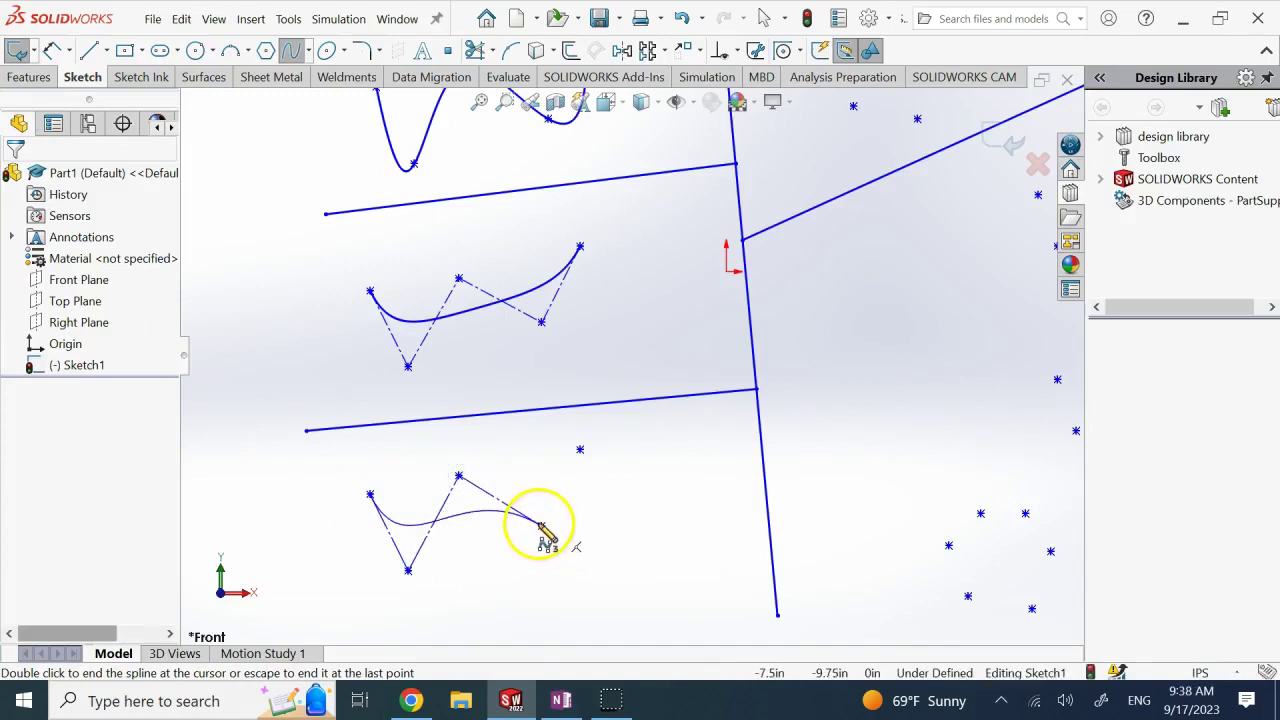
pyautogui.click(540, 527)
pyautogui.click(580, 450)
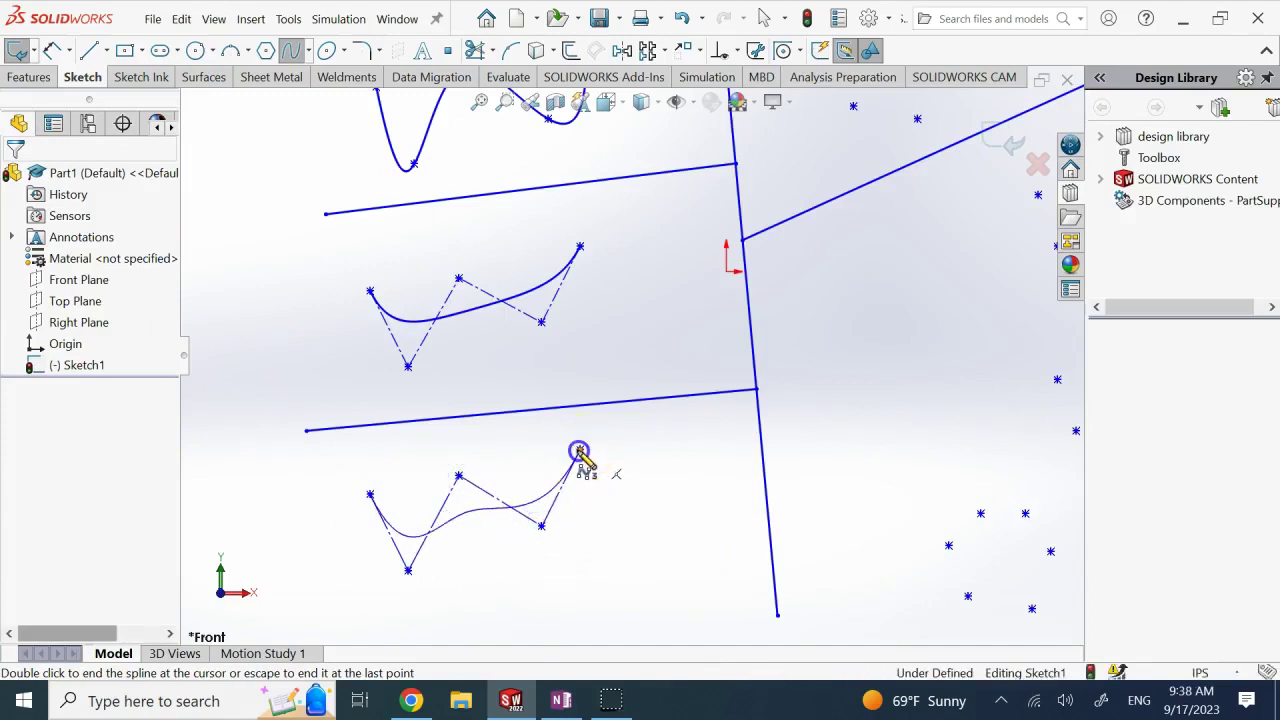
pyautogui.press('Escape')
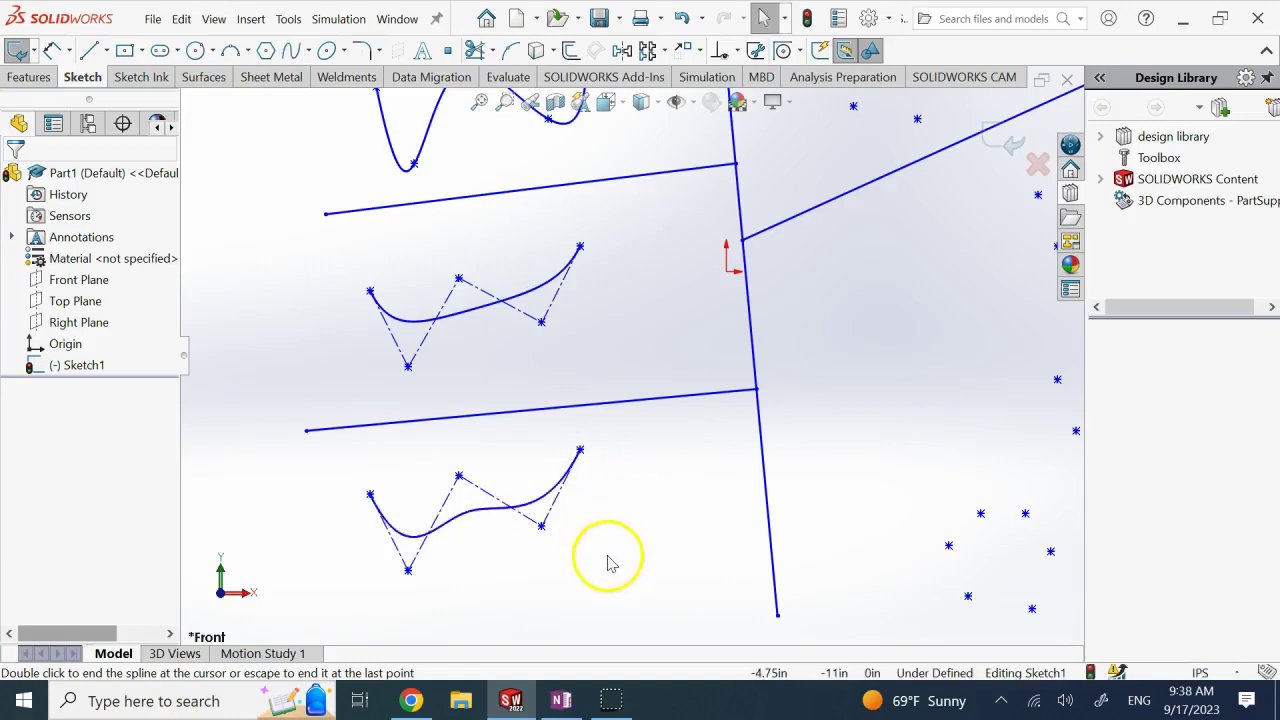
pyautogui.click(580, 455)
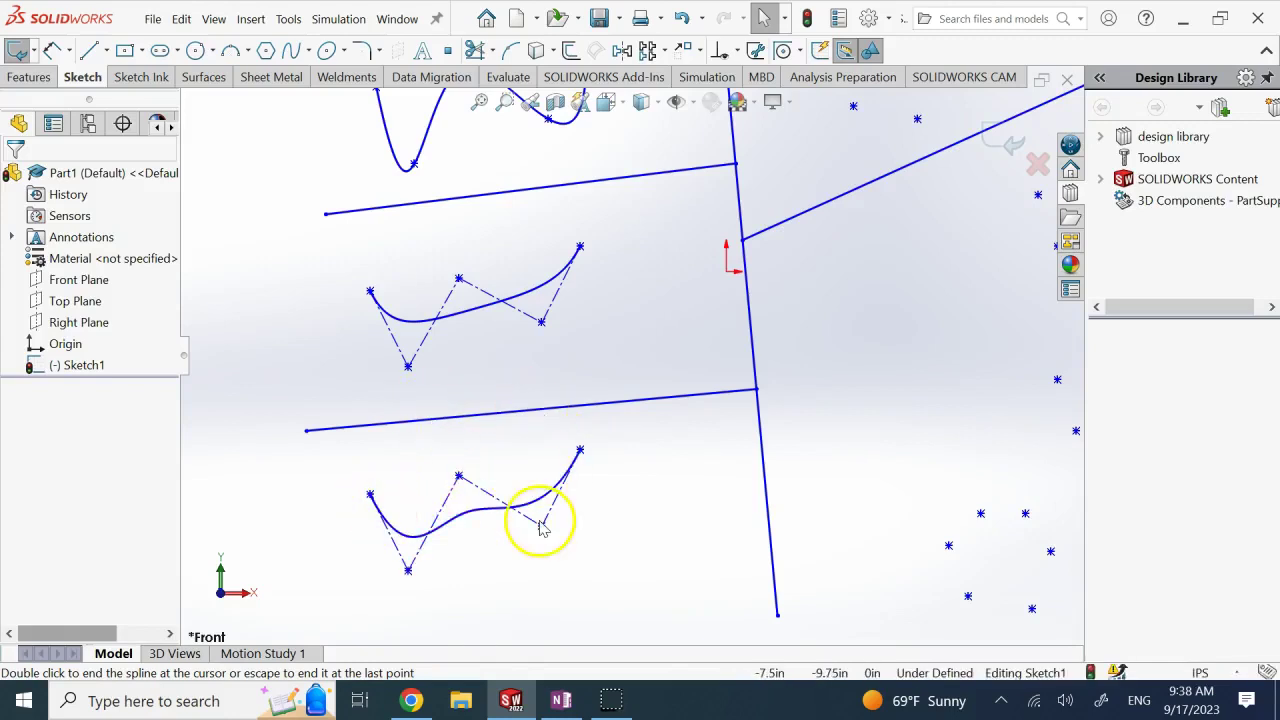
# Step: Switch to OneNote and underline "clamped B-Spline" in red in the knot multiplicity bullet
pyautogui.click(563, 703)
pyautogui.scroll(3, 714, 537)
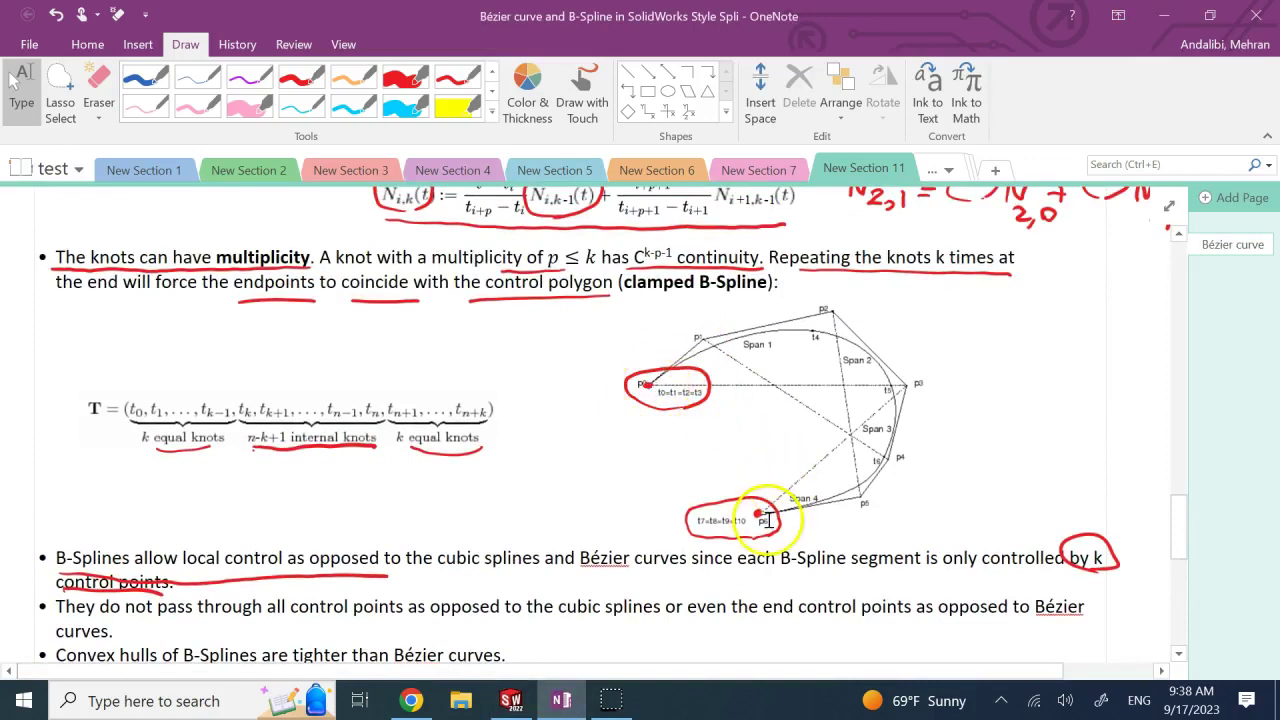
pyautogui.scroll(1, 453, 238)
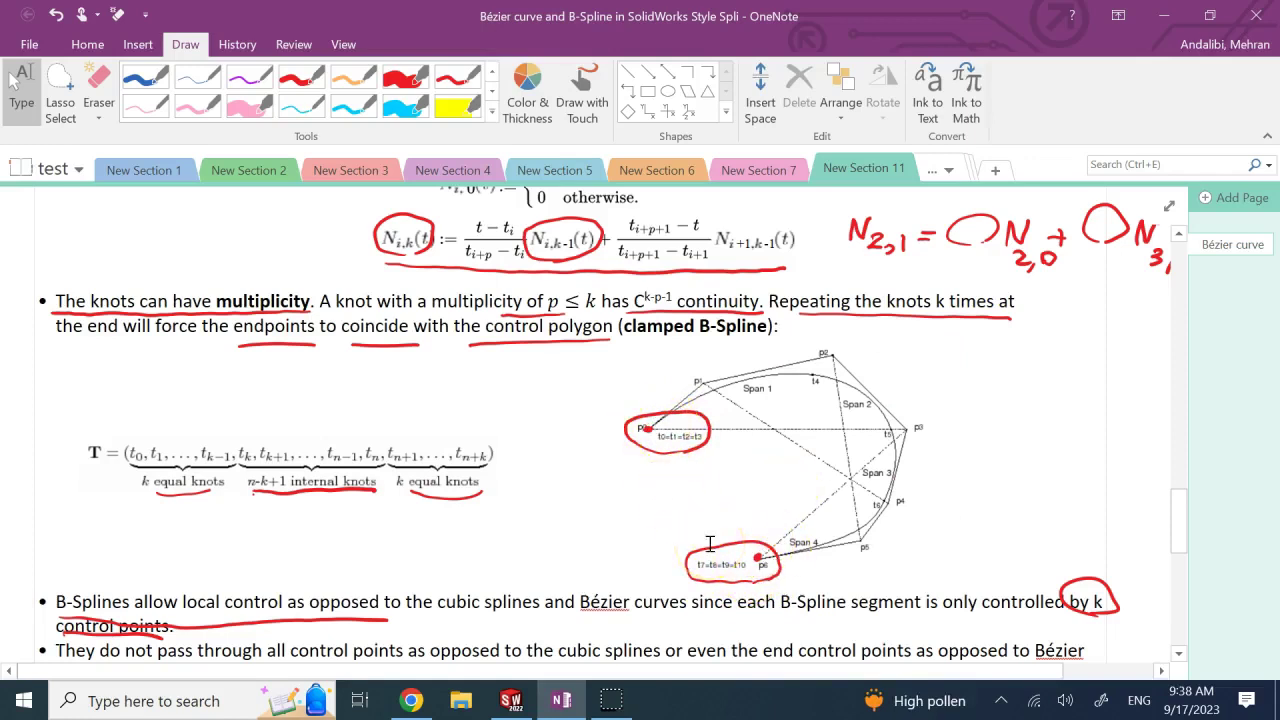
pyautogui.click(301, 77)
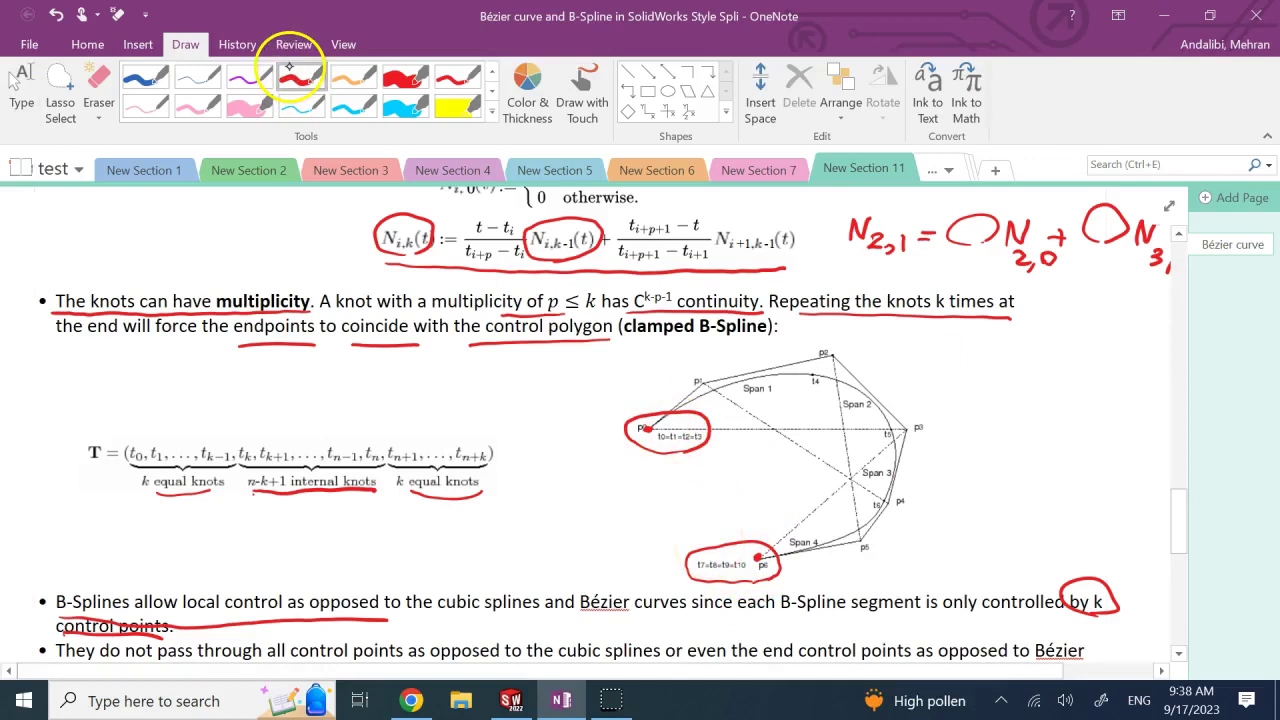
pyautogui.moveTo(622, 346); pyautogui.dragTo(769, 340)
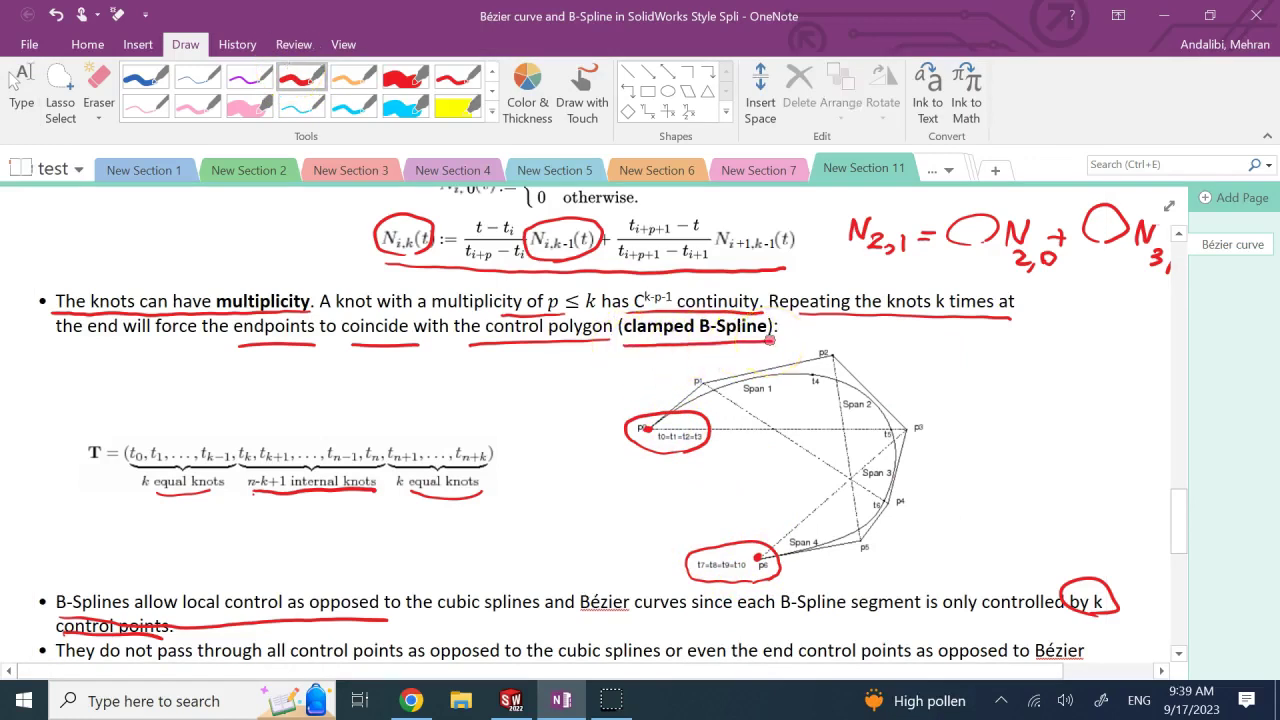
# Step: Check the B-spline's start point in SOLIDWORKS, and trace the clamped B-spline figure in light blue from p0 to p6 in OneNote
pyautogui.click(511, 700)
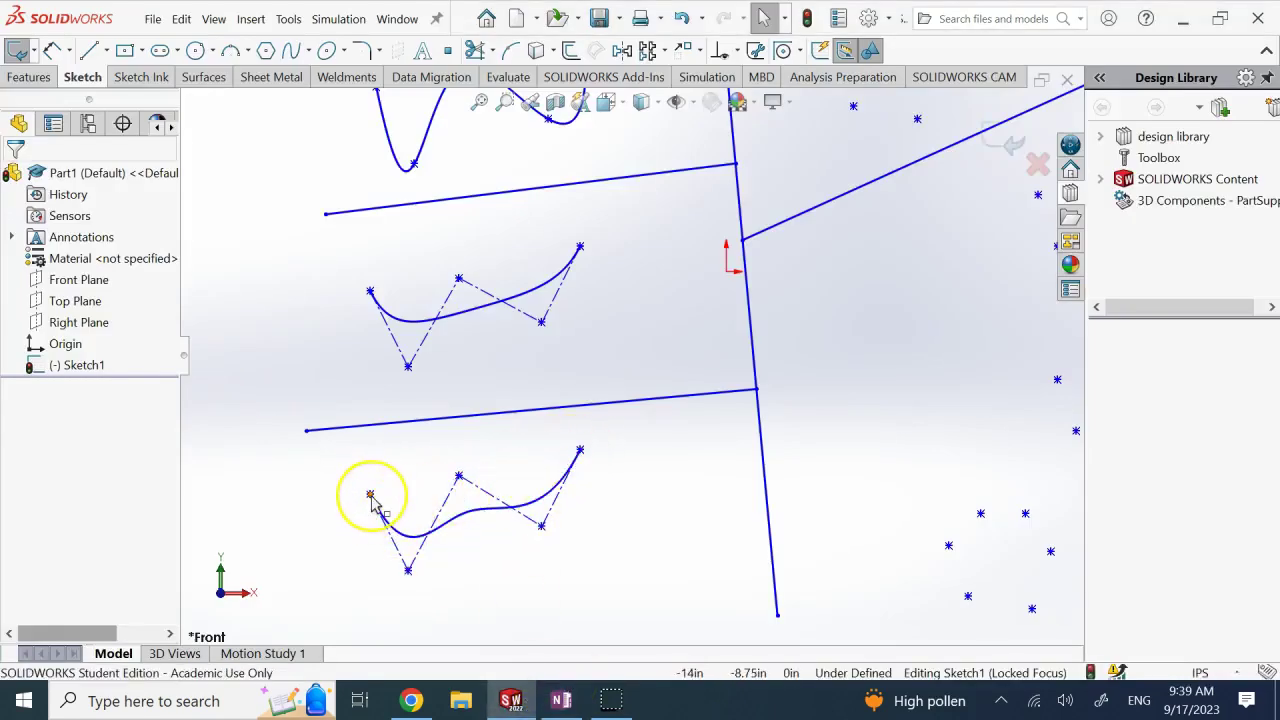
pyautogui.click(561, 700)
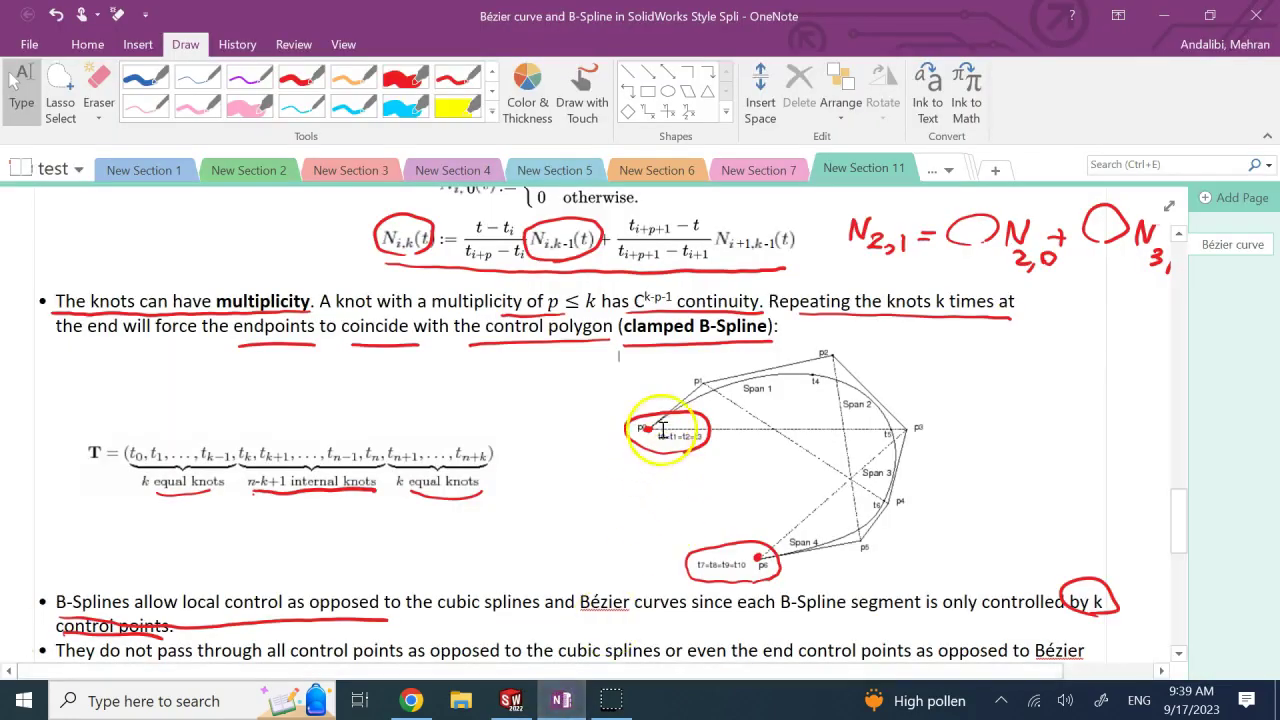
pyautogui.click(353, 103)
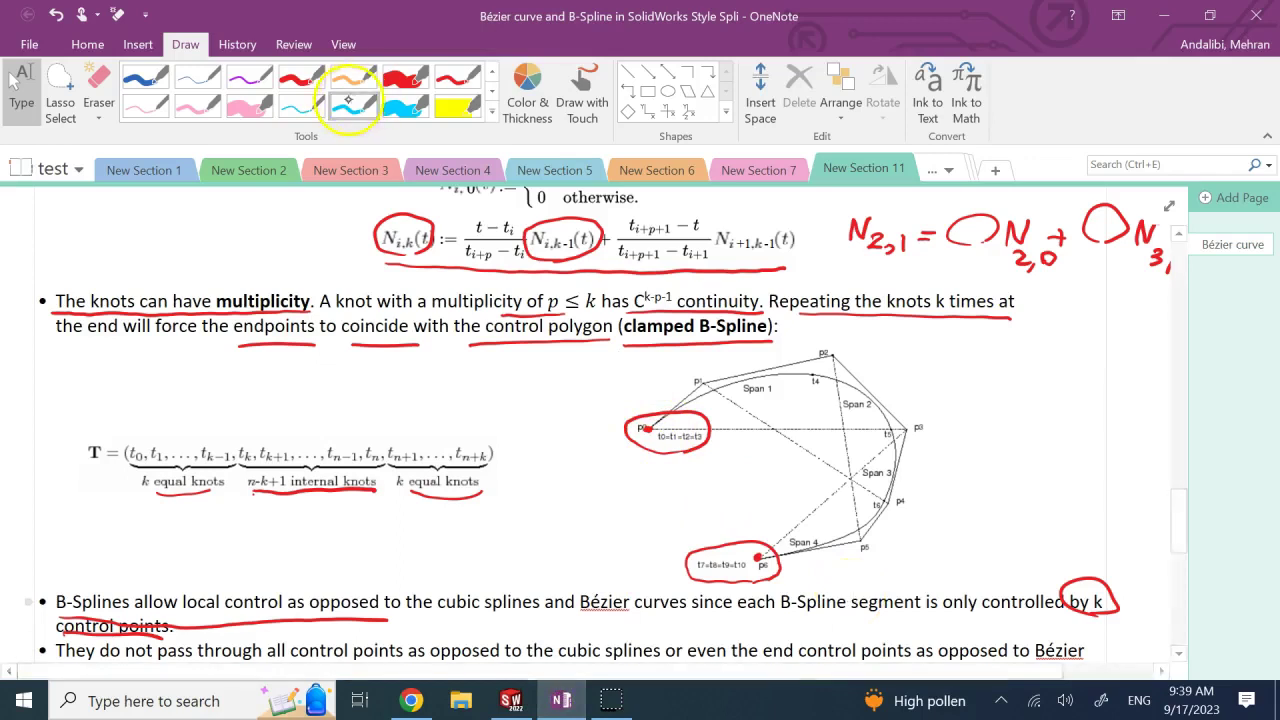
pyautogui.moveTo(662, 435)
pyautogui.mouseDown()
pyautogui.moveTo(797, 379)
pyautogui.moveTo(876, 409)
pyautogui.moveTo(889, 470)
pyautogui.moveTo(823, 528)
pyautogui.moveTo(752, 549)
pyautogui.mouseUp()
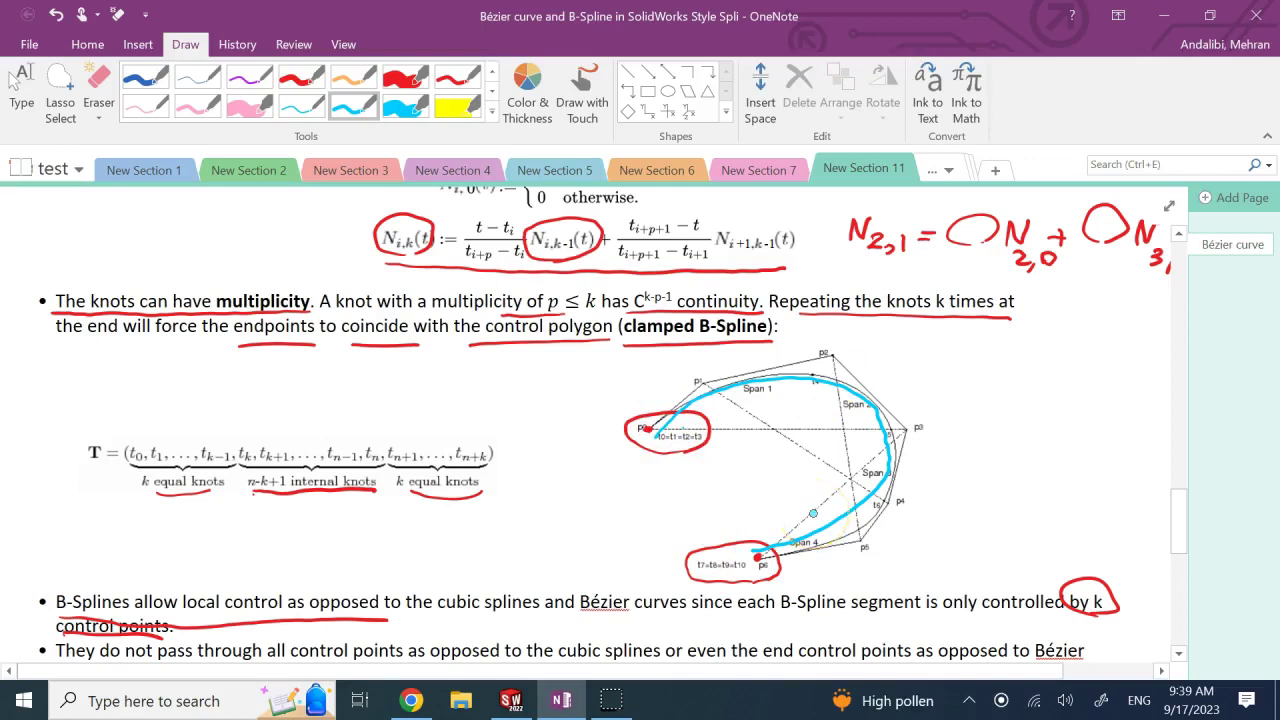
pyautogui.scroll(-3, 143, 377)
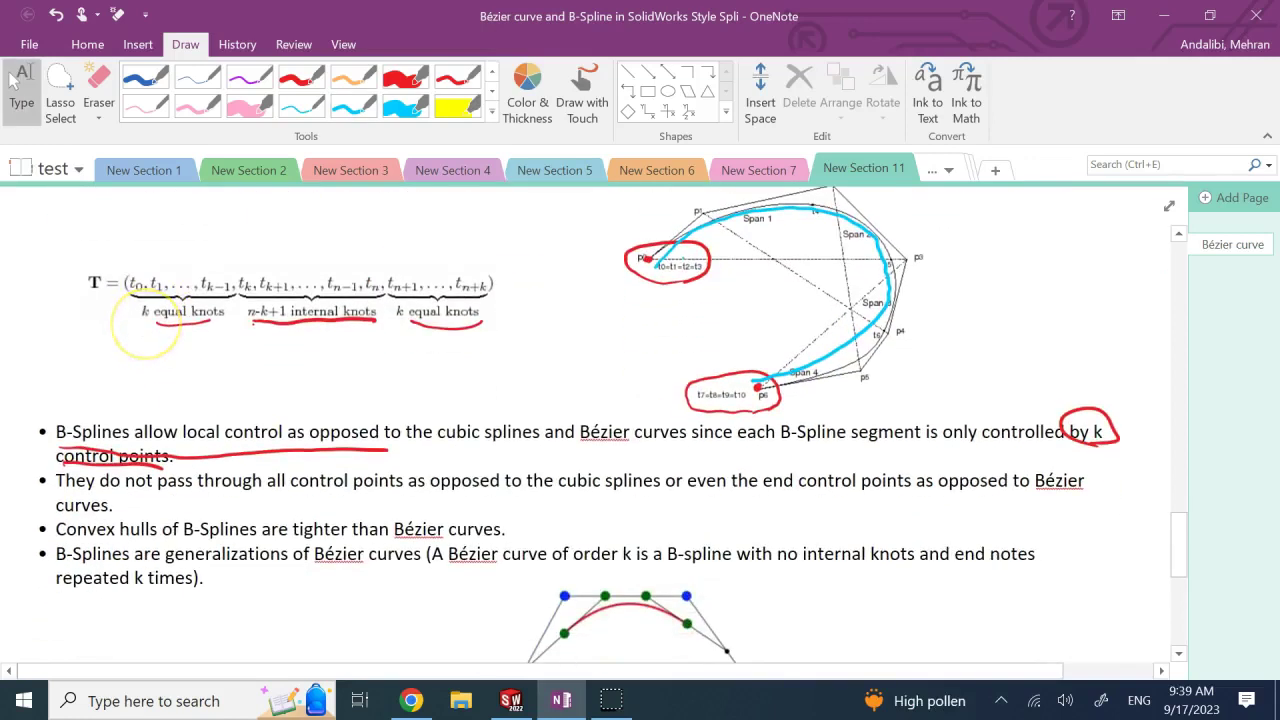
# Step: Switch to SOLIDWORKS and test local control by moving the lower B-spline's middle control vertex, returning it to X -10.50, Y -8.00
pyautogui.click(511, 700)
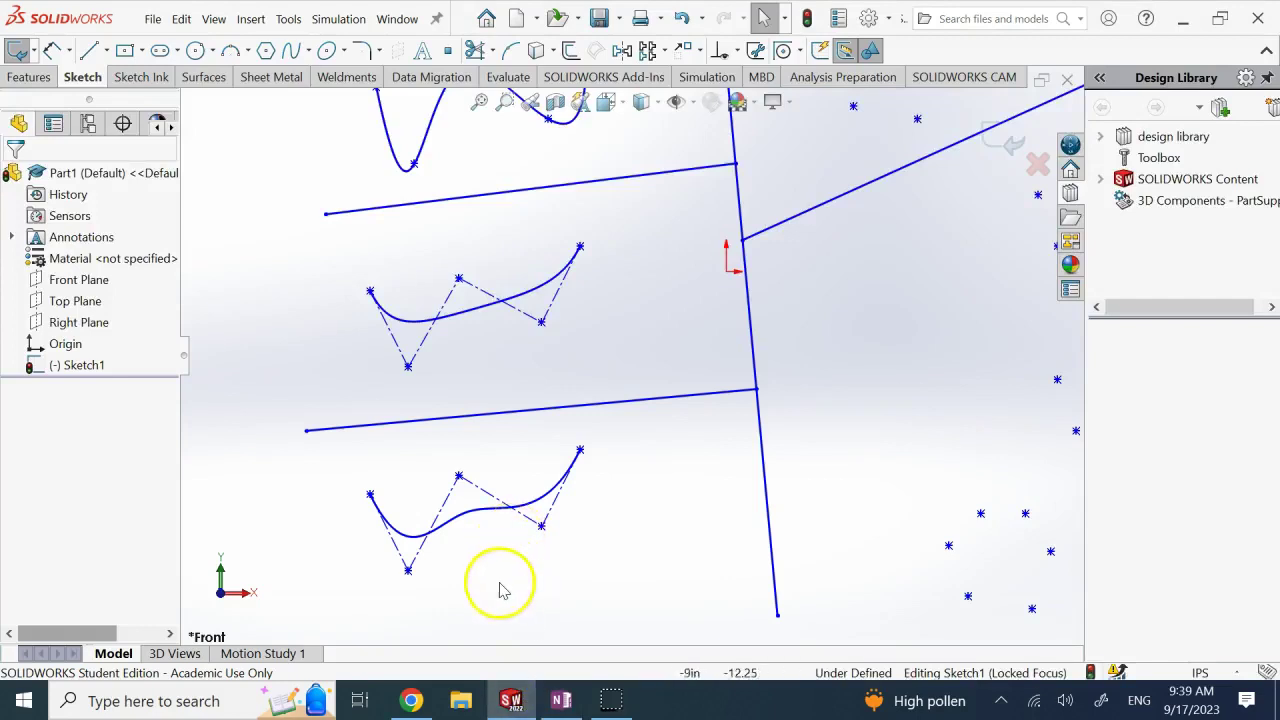
pyautogui.click(459, 477)
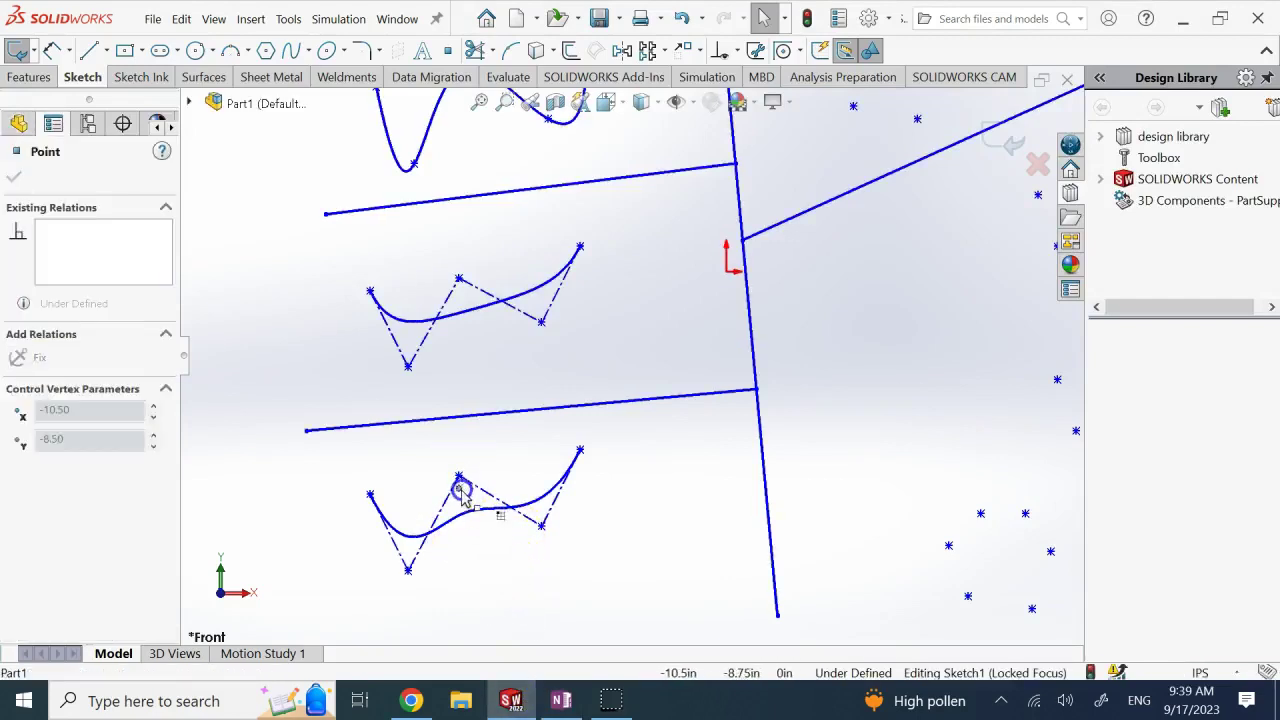
pyautogui.click(500, 549)
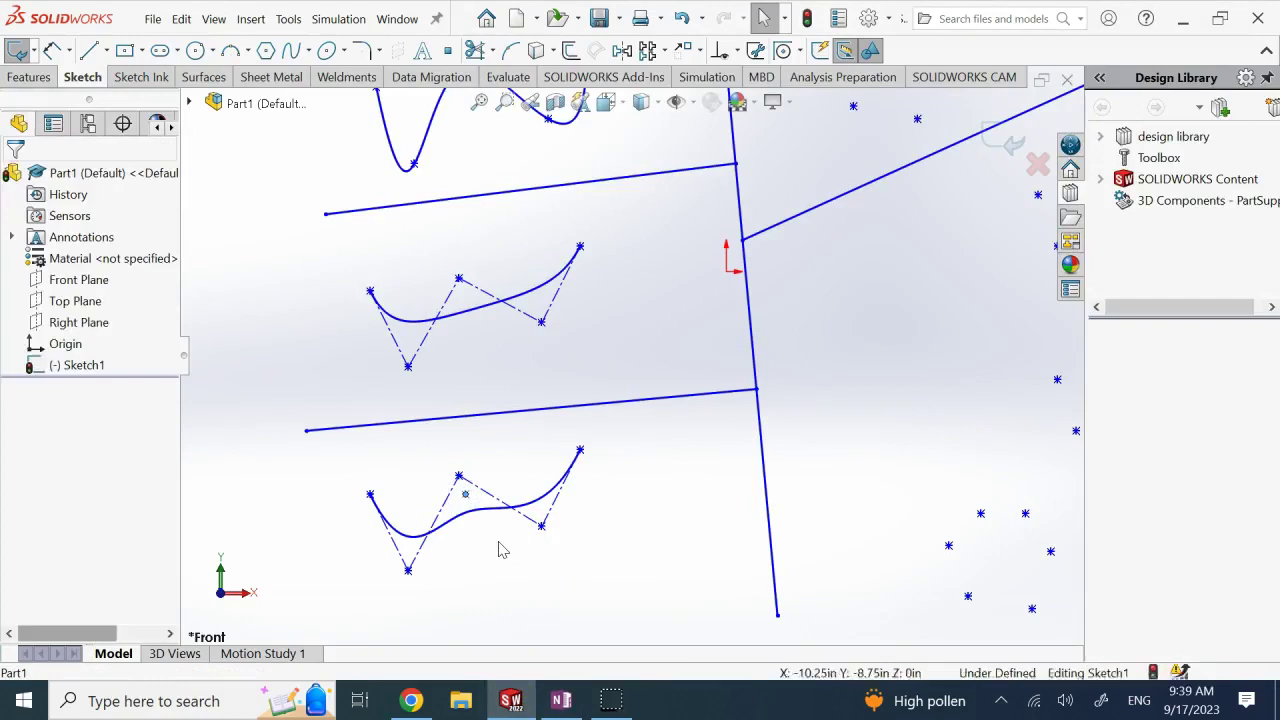
pyautogui.click(458, 477)
pyautogui.moveTo(458, 479)
pyautogui.mouseDown()
pyautogui.moveTo(458, 511)
pyautogui.moveTo(463, 502)
pyautogui.mouseUp()
pyautogui.click(482, 530)
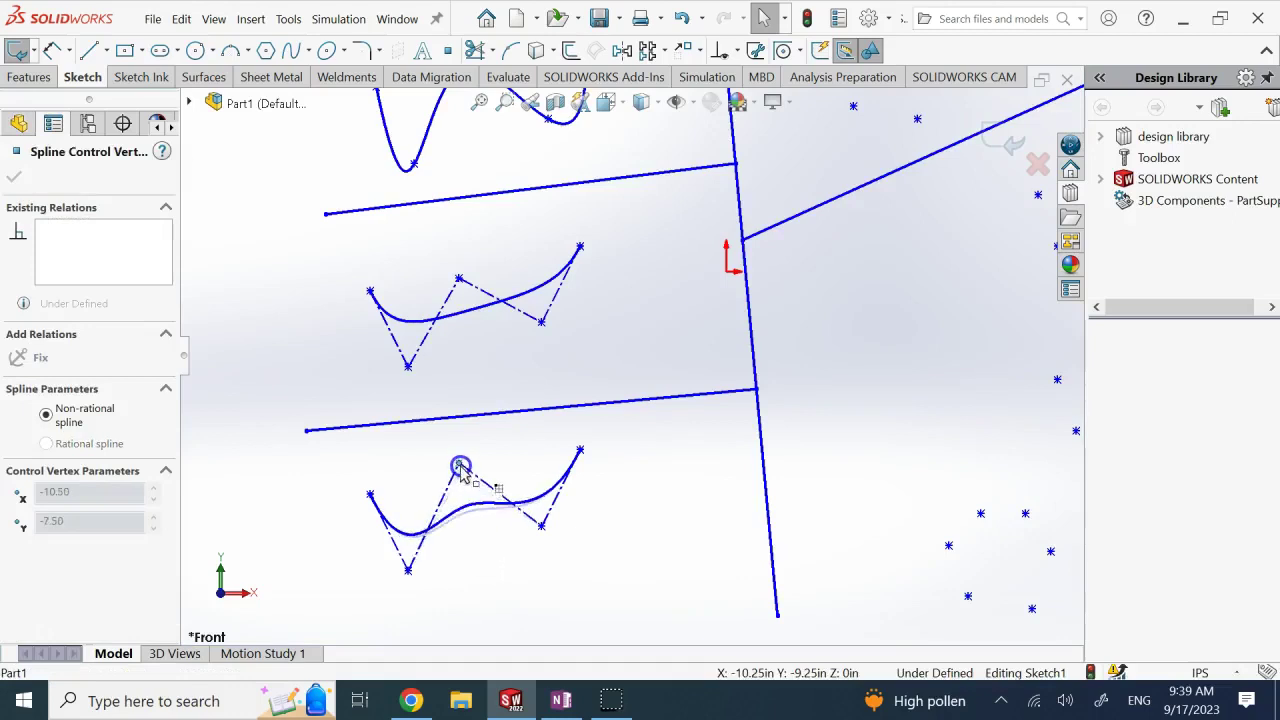
pyautogui.moveTo(463, 480); pyautogui.dragTo(483, 520)
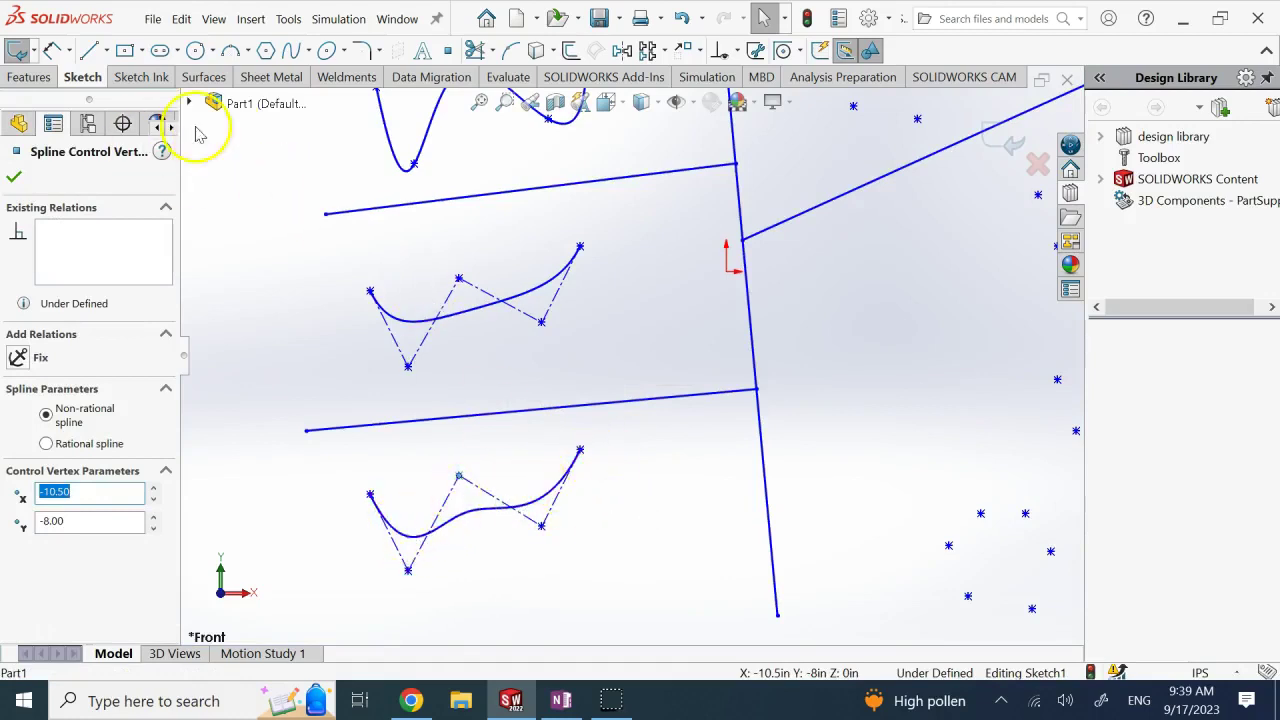
# Step: Add three sketch points between the lower B-spline and the long steep line, and delete the B-spline
pyautogui.click(447, 50)
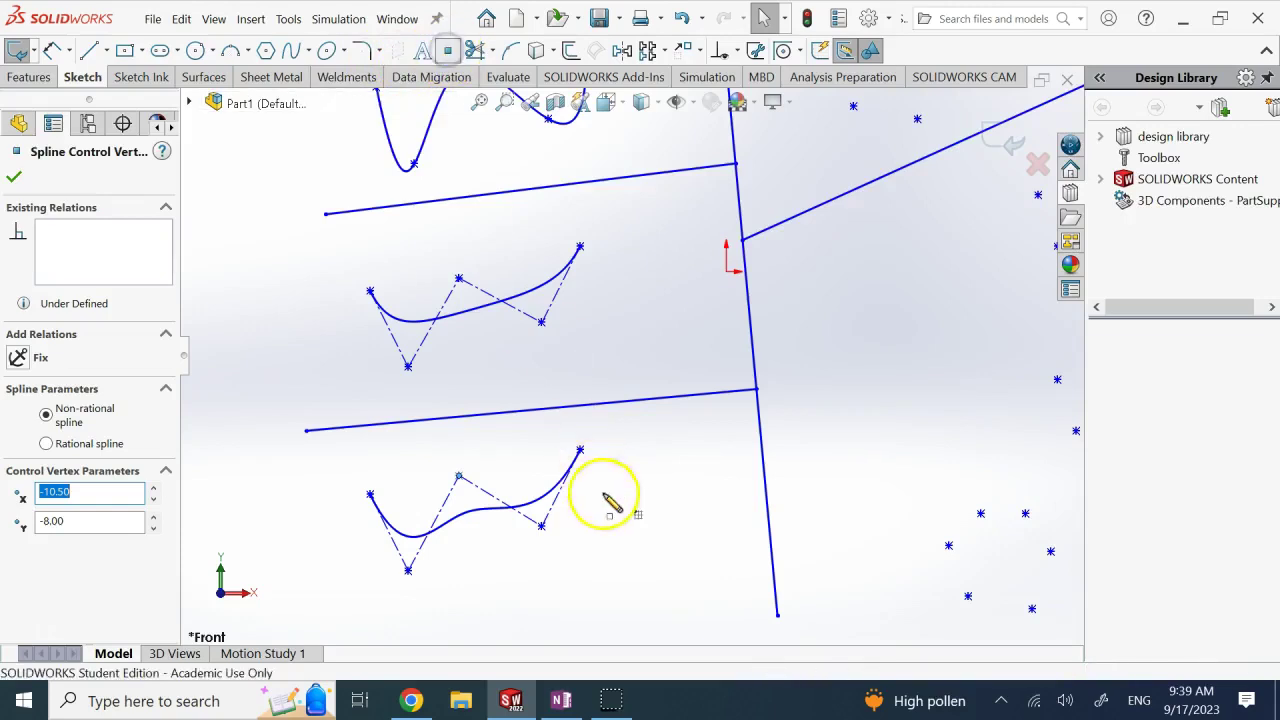
pyautogui.click(630, 519)
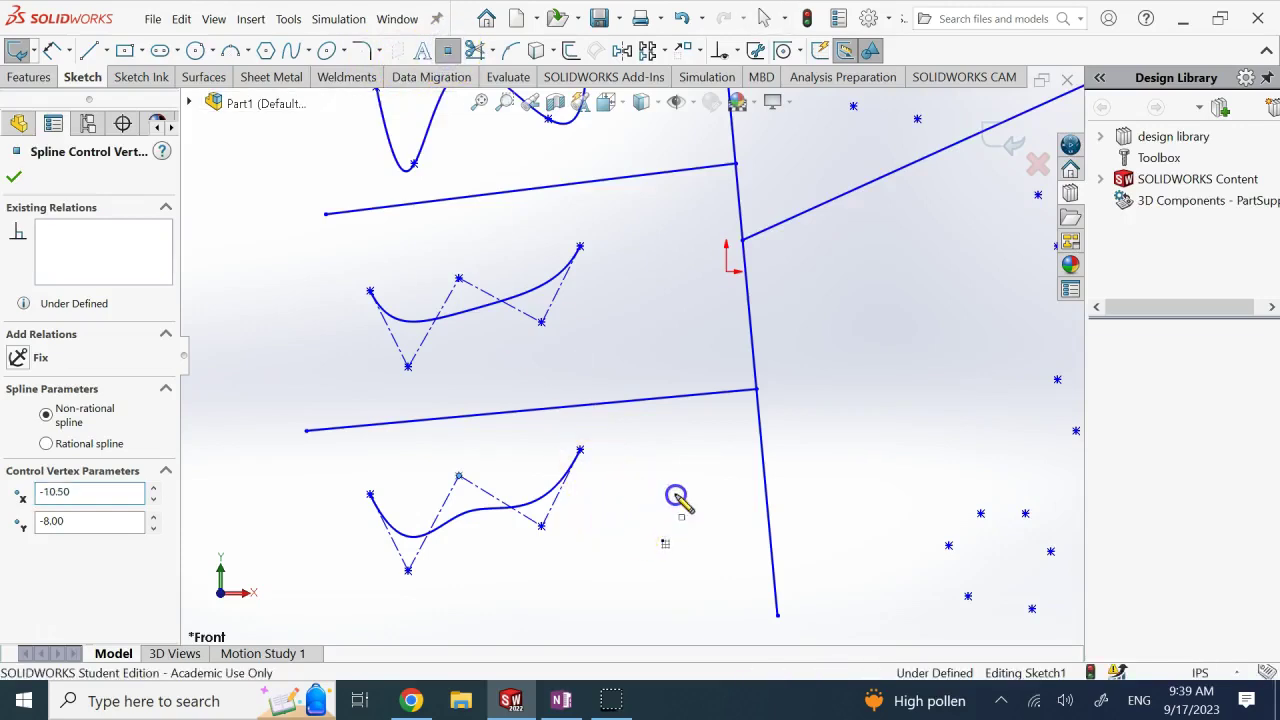
pyautogui.click(709, 440)
pyautogui.click(729, 526)
pyautogui.press('Escape')
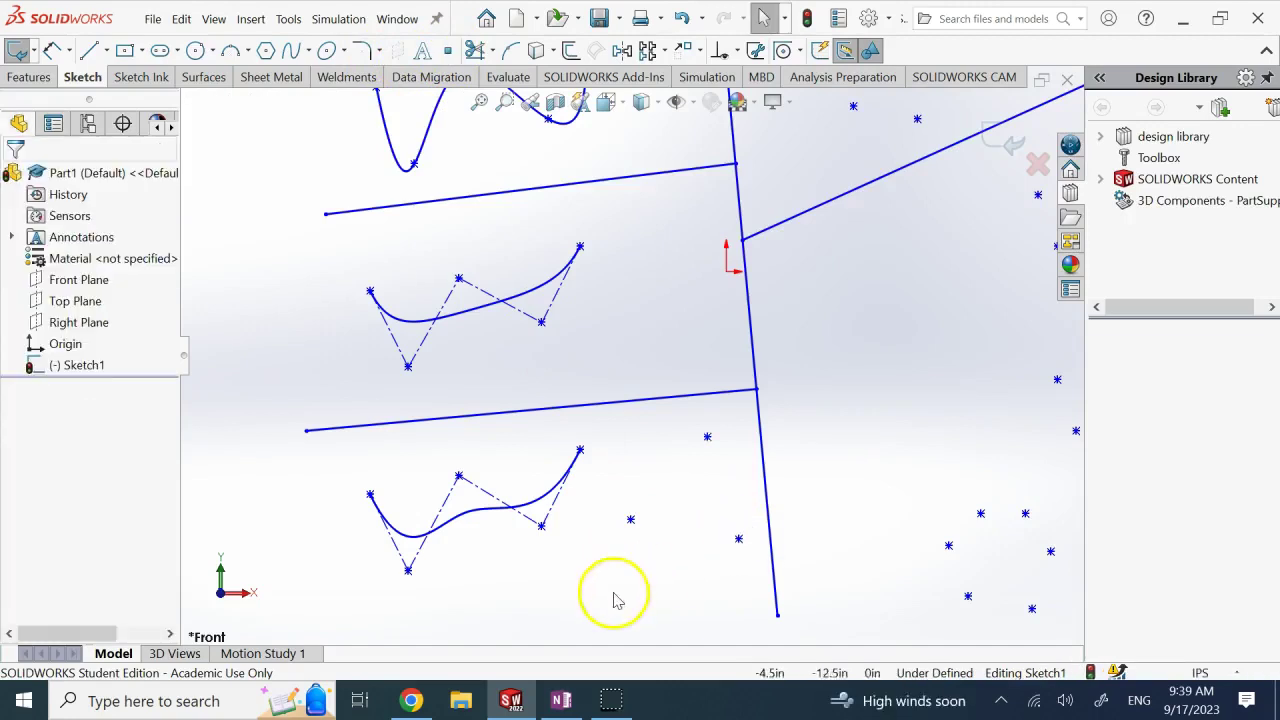
pyautogui.click(490, 515)
pyautogui.press('Delete')
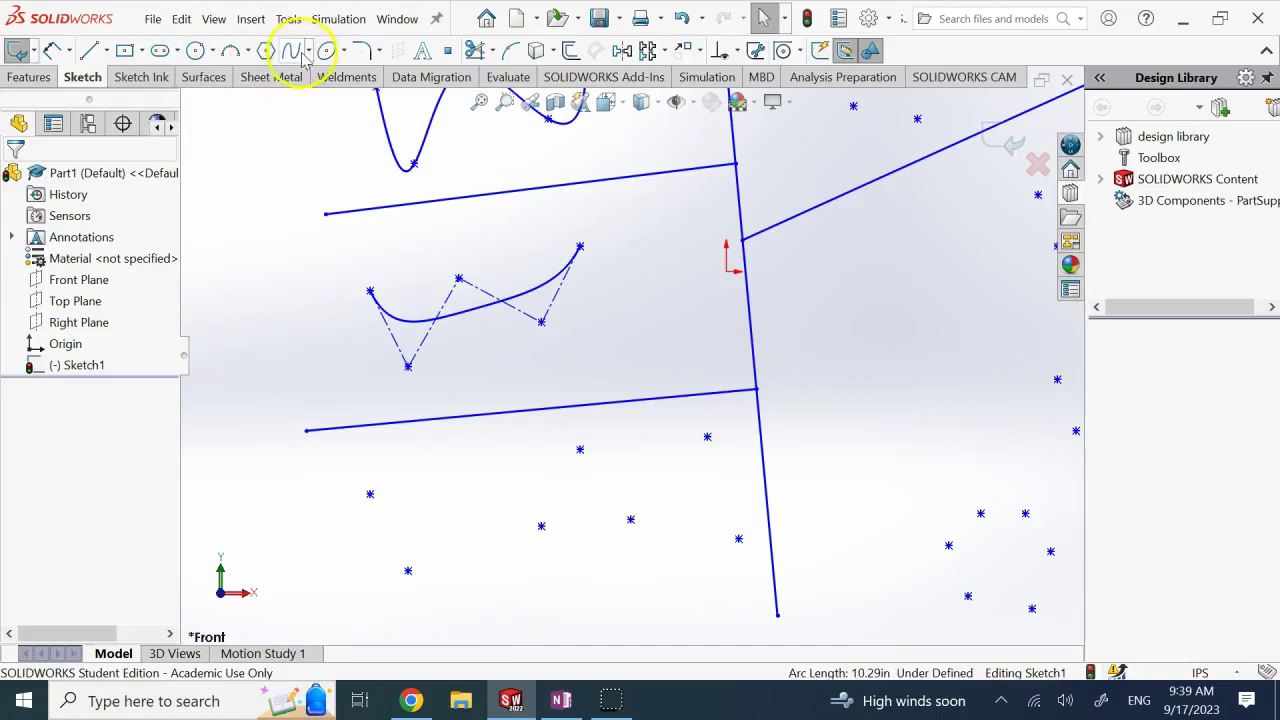
# Step: Draw a degree 3 B-spline style spline with eight control vertices, zigzagging through the sketch points below the lower dividing line
pyautogui.click(310, 52)
pyautogui.click(325, 97)
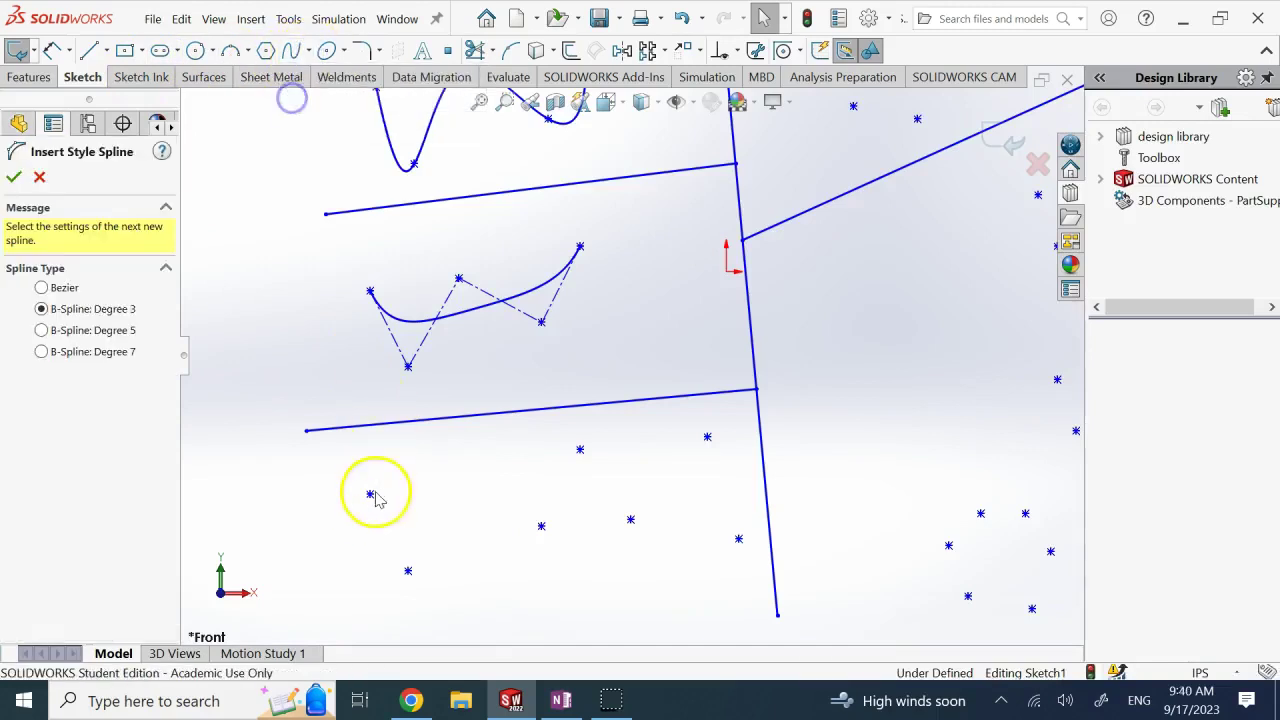
pyautogui.click(370, 495)
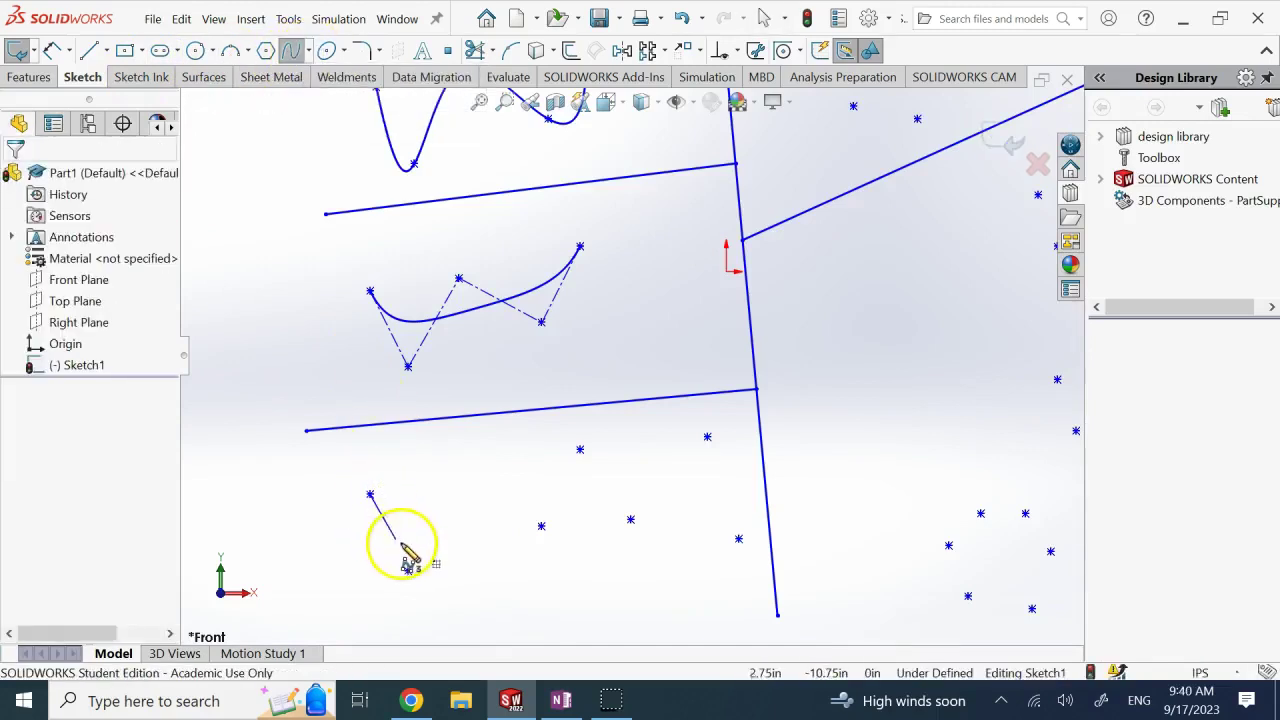
pyautogui.click(408, 570)
pyautogui.click(459, 457)
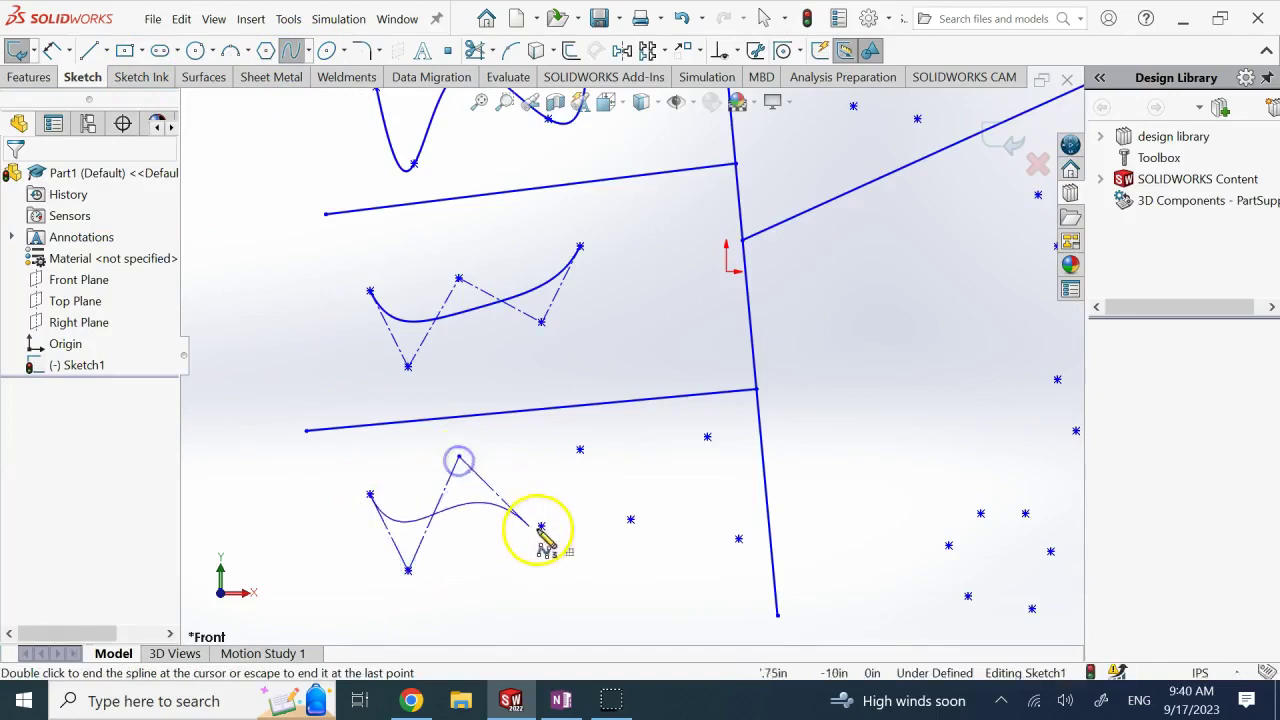
pyautogui.click(541, 527)
pyautogui.click(582, 449)
pyautogui.click(631, 519)
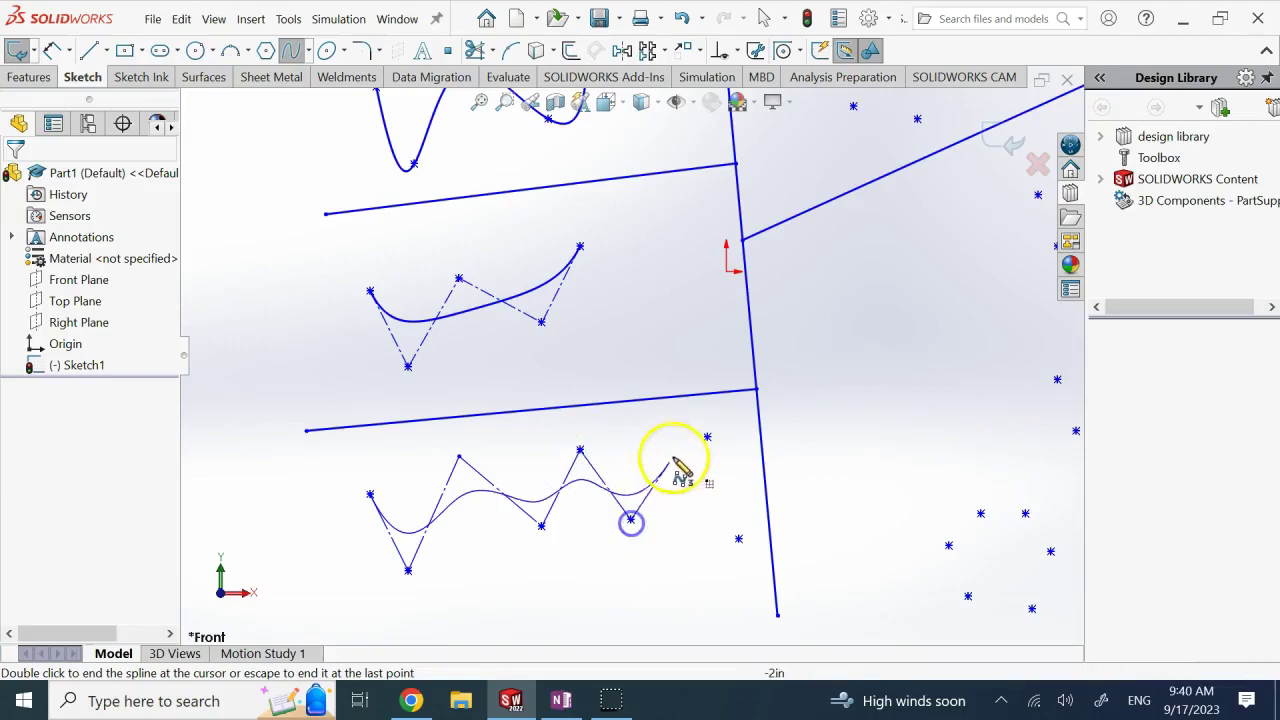
pyautogui.click(740, 543)
pyautogui.press('Escape')
pyautogui.click(646, 576)
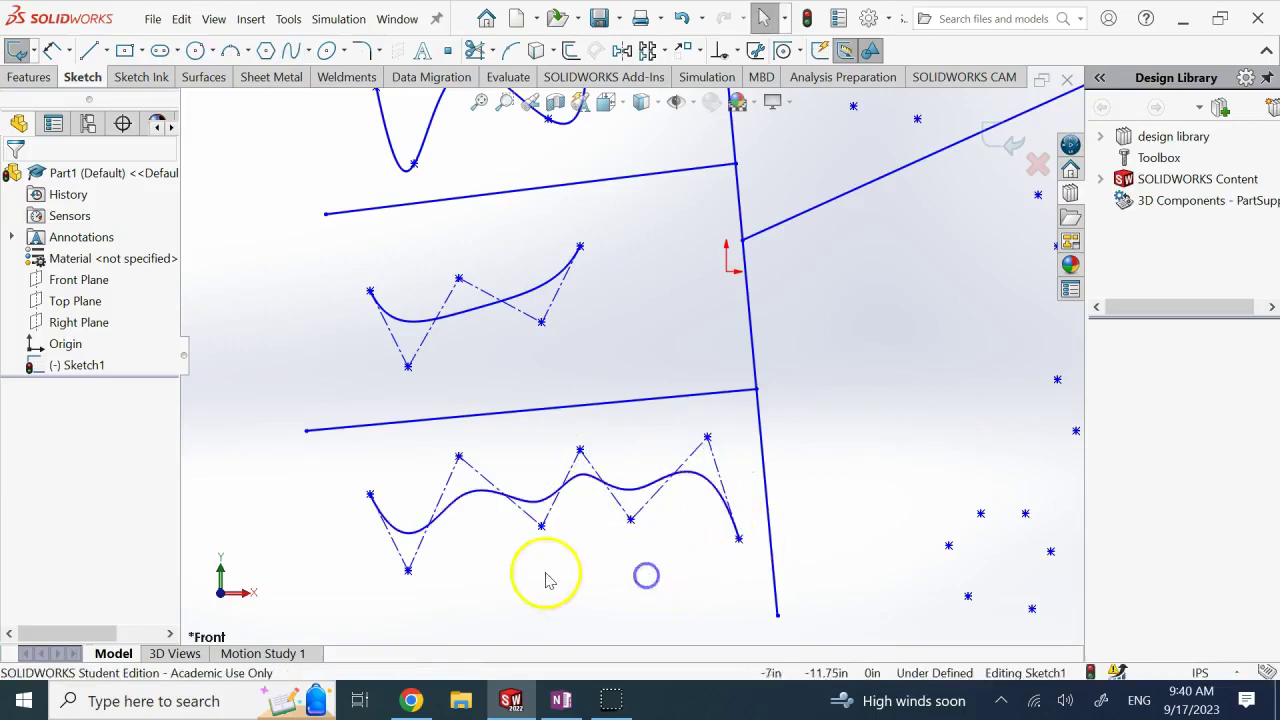
# Step: Test local control by moving the lower B-spline's fourth control vertex several times, leaving it at X -7.75, Y -9.50
pyautogui.click(542, 520)
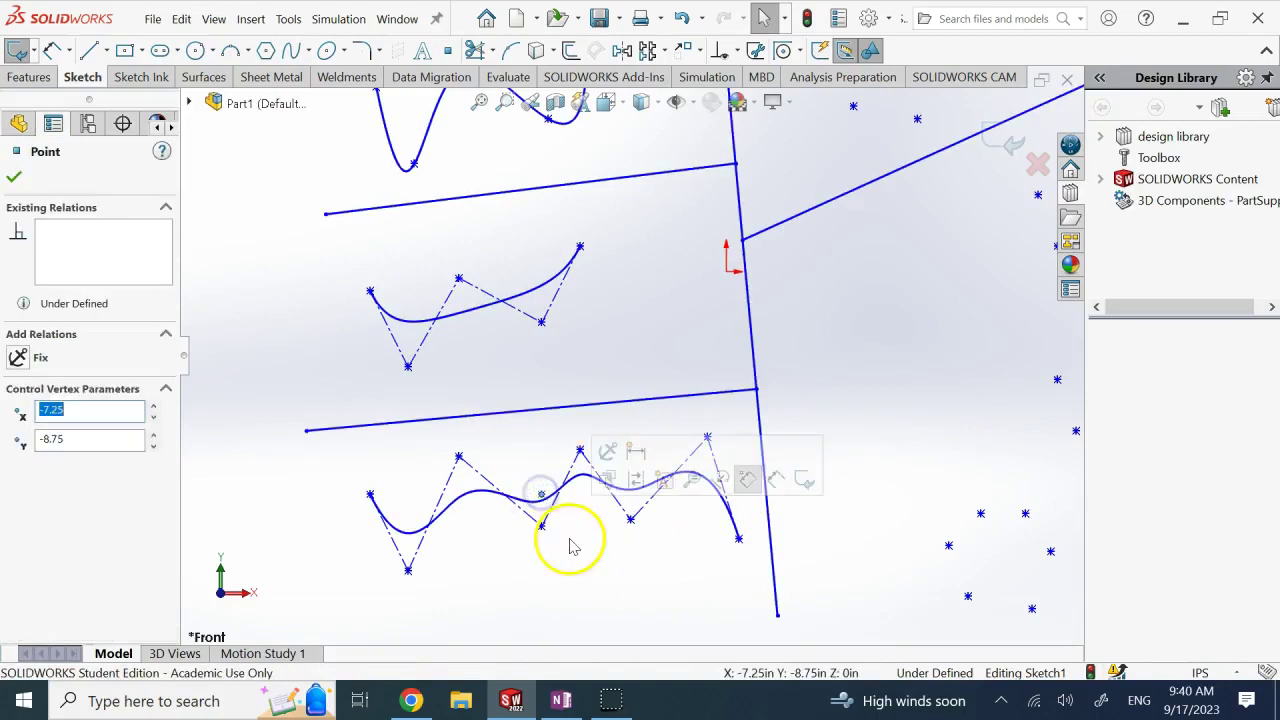
pyautogui.click(550, 540)
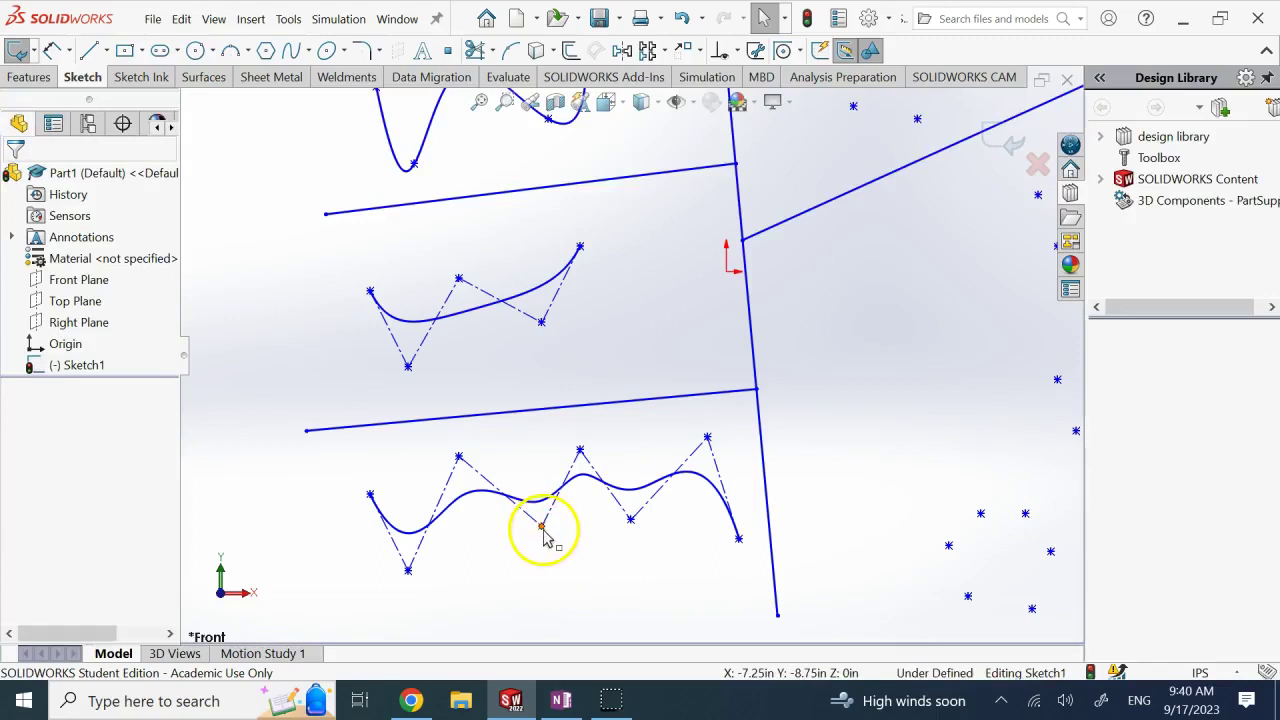
pyautogui.moveTo(545, 515)
pyautogui.mouseDown()
pyautogui.moveTo(528, 472)
pyautogui.moveTo(529, 507)
pyautogui.mouseUp()
pyautogui.click(691, 476)
pyautogui.click(410, 533)
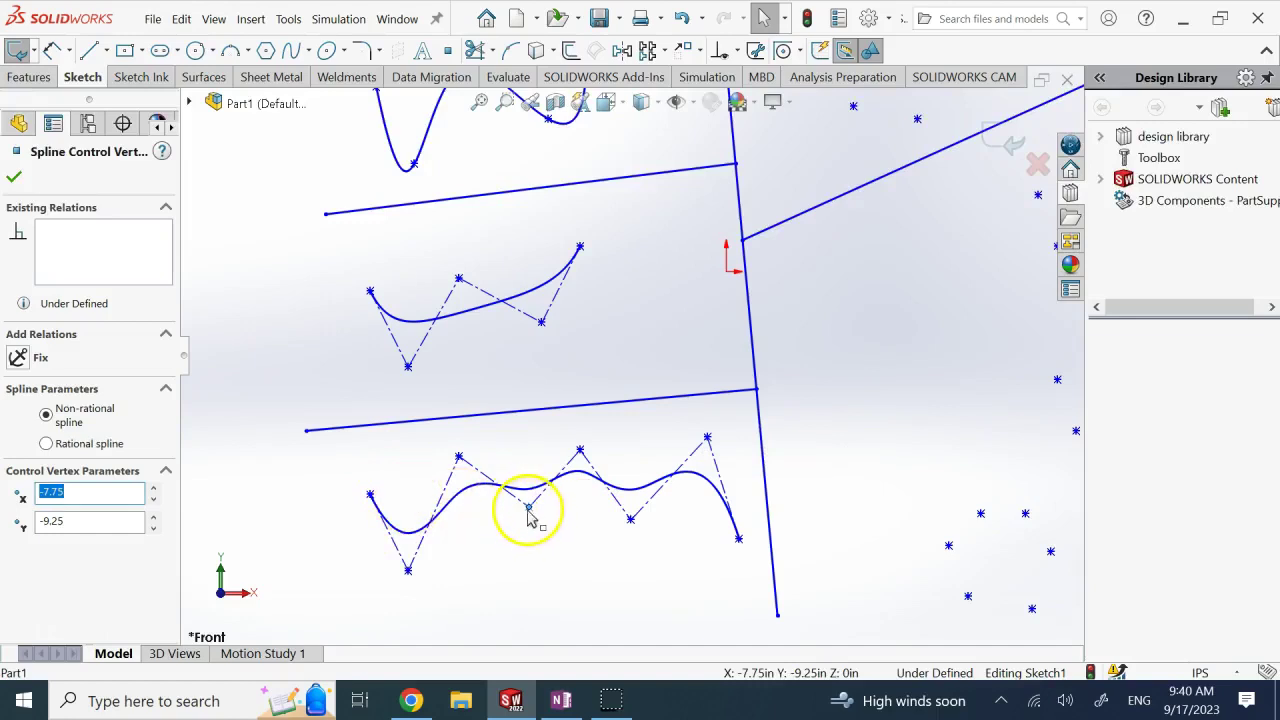
pyautogui.moveTo(529, 507)
pyautogui.mouseDown()
pyautogui.moveTo(527, 466)
pyautogui.moveTo(531, 487)
pyautogui.mouseUp()
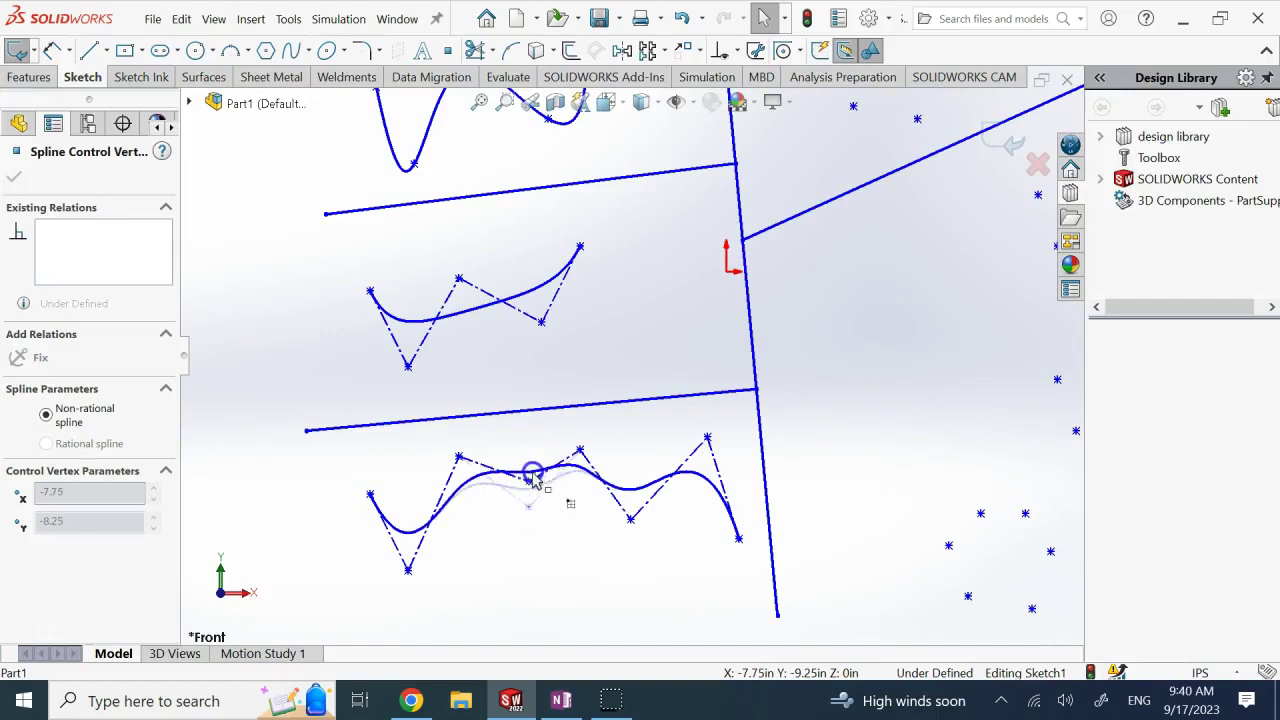
pyautogui.moveTo(545, 494); pyautogui.dragTo(560, 488)
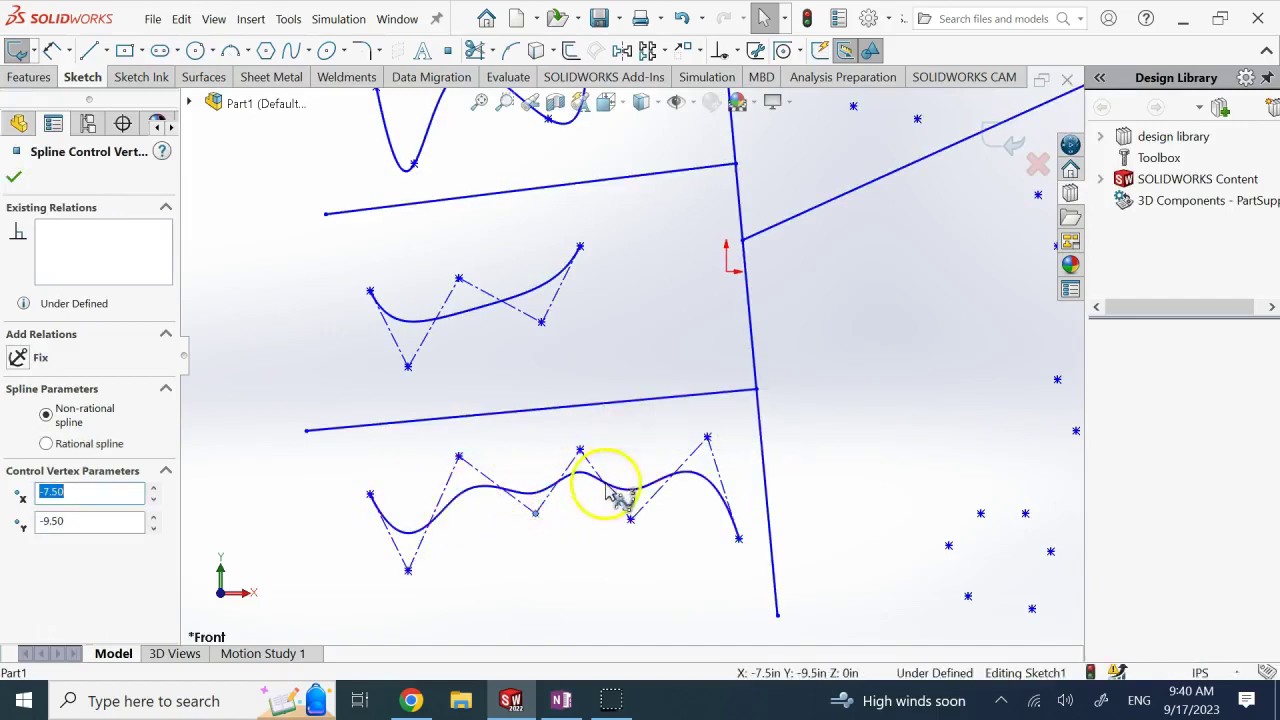
pyautogui.moveTo(537, 516); pyautogui.dragTo(522, 424)
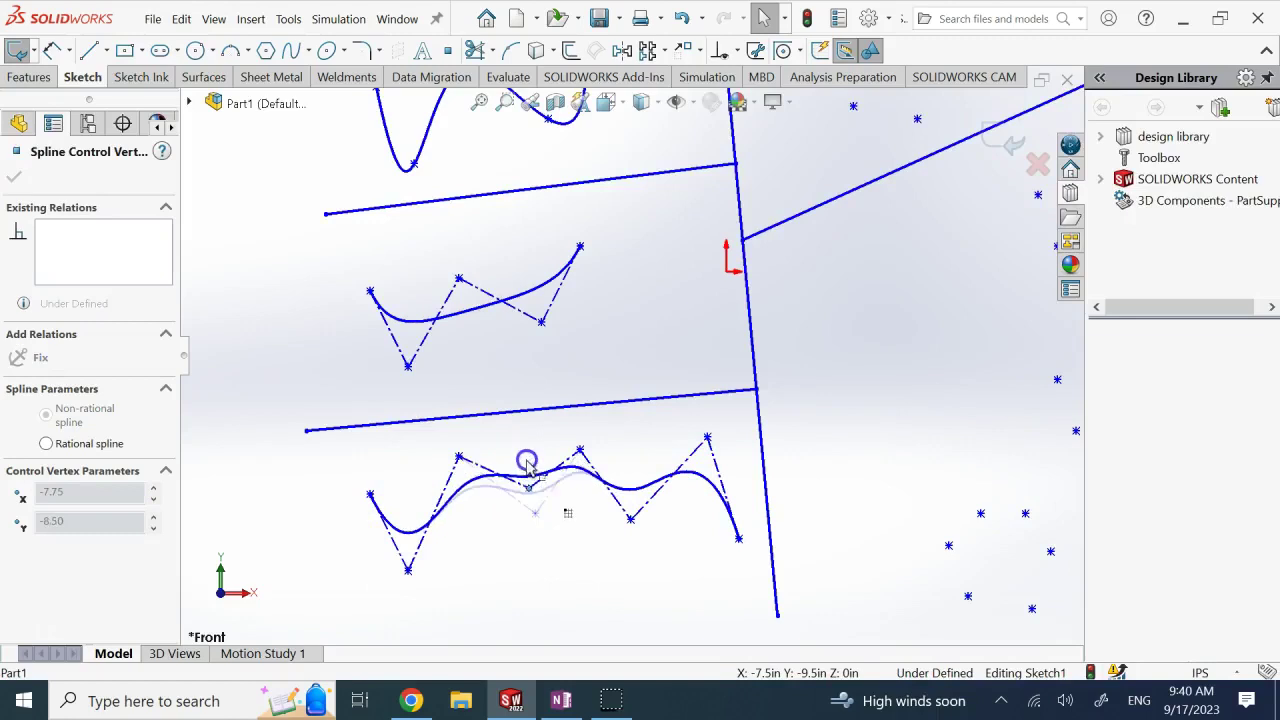
pyautogui.moveTo(425, 530); pyautogui.dragTo(415, 528)
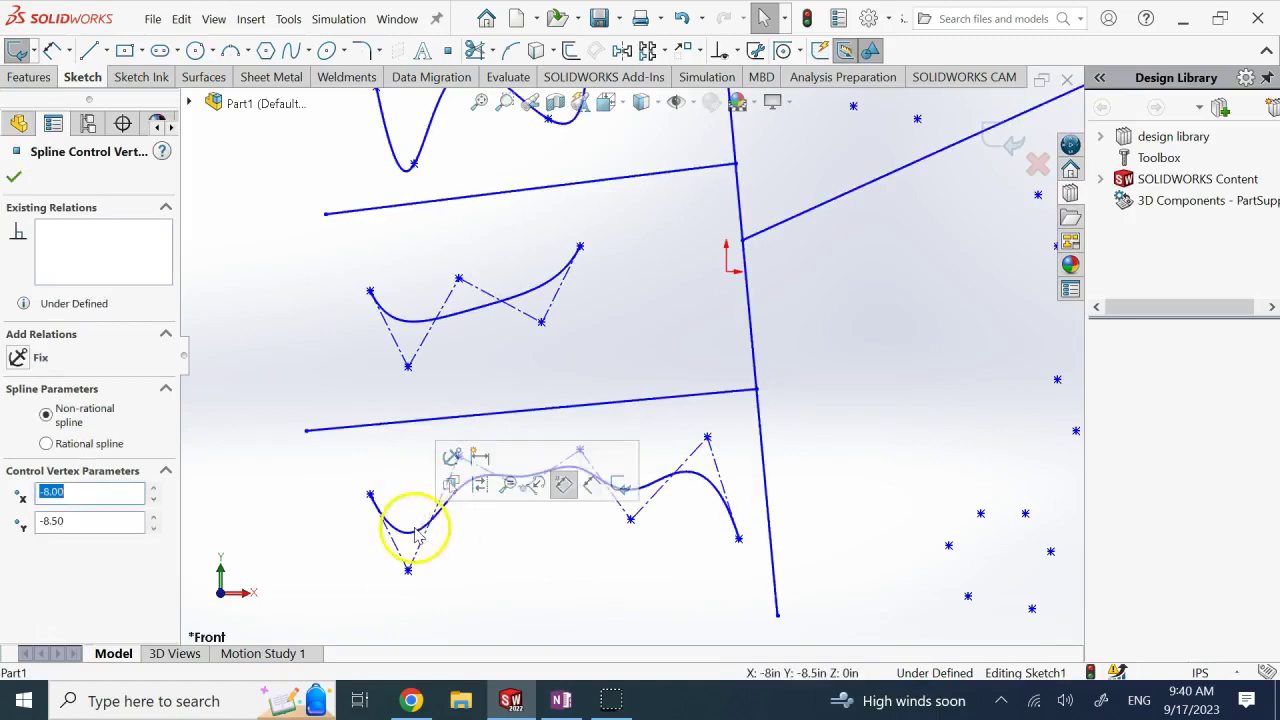
pyautogui.click(523, 520)
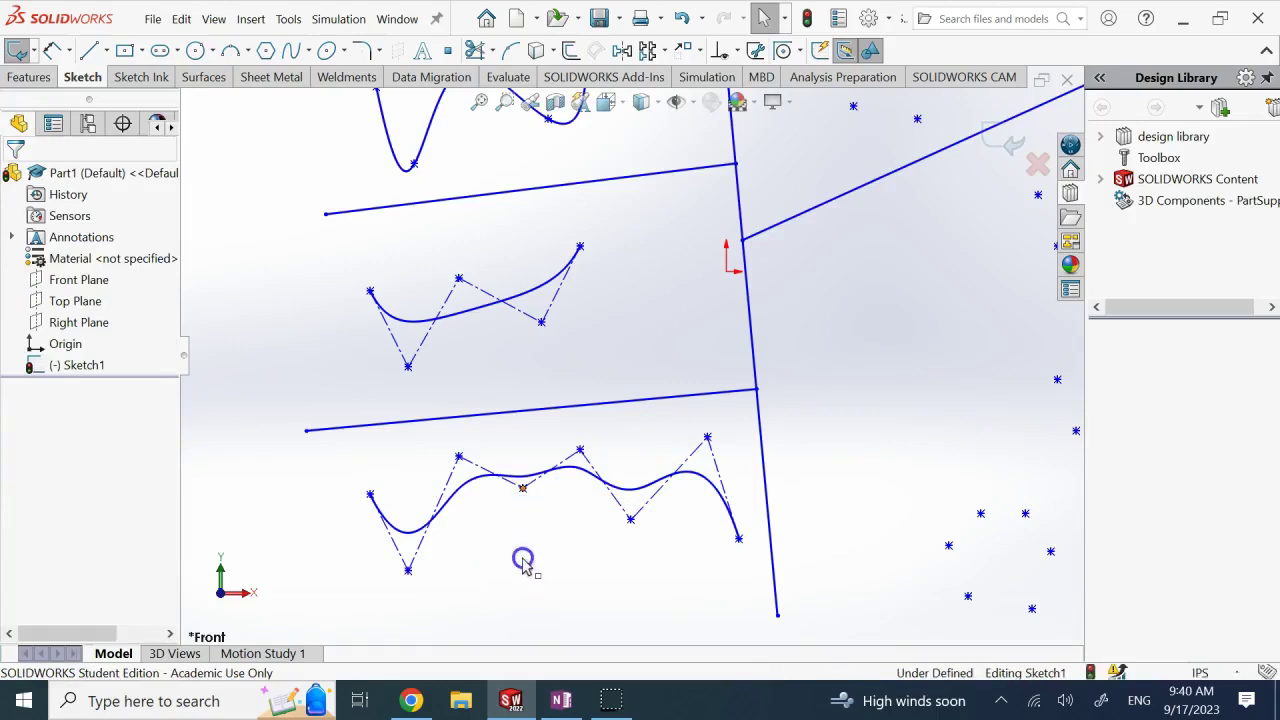
pyautogui.moveTo(522, 487)
pyautogui.mouseDown()
pyautogui.moveTo(526, 543)
pyautogui.moveTo(517, 478)
pyautogui.moveTo(526, 535)
pyautogui.moveTo(522, 477)
pyautogui.moveTo(528, 515)
pyautogui.mouseUp()
# Step: Delete the ordinary spline above the upper dividing line, keeping its sketch points
pyautogui.scroll(5, 571, 160)
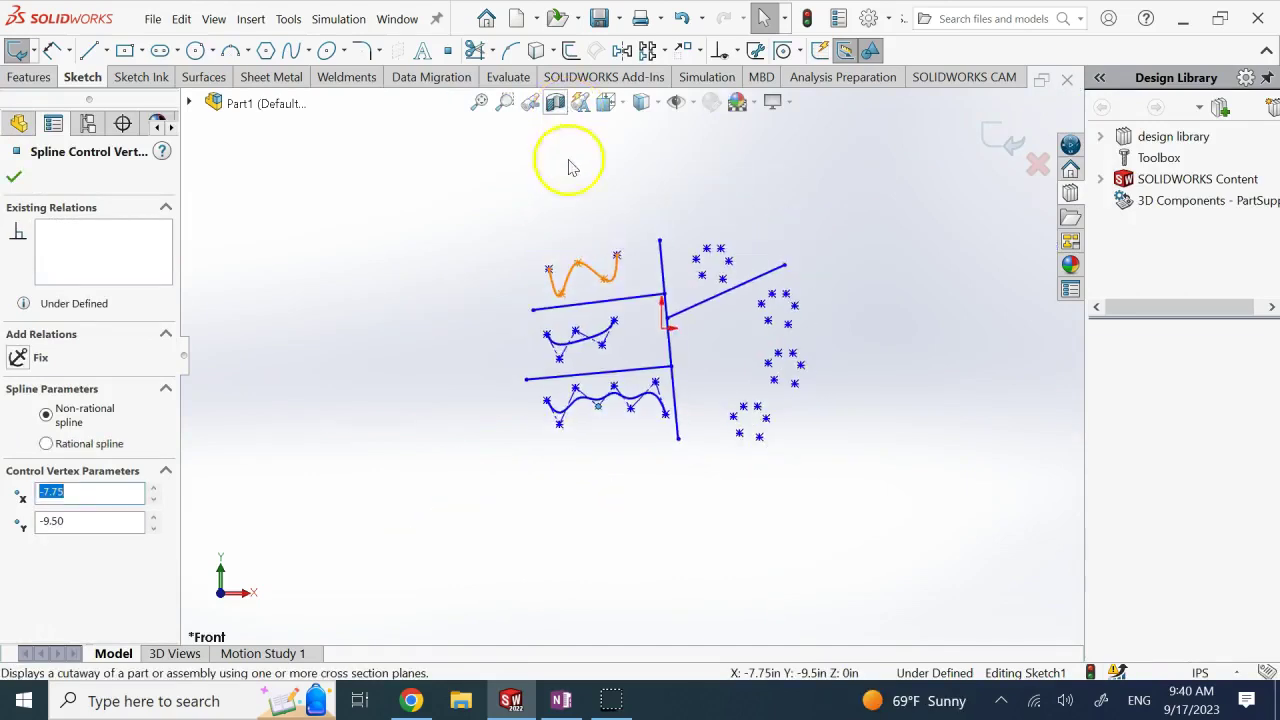
pyautogui.scroll(-3, 624, 280)
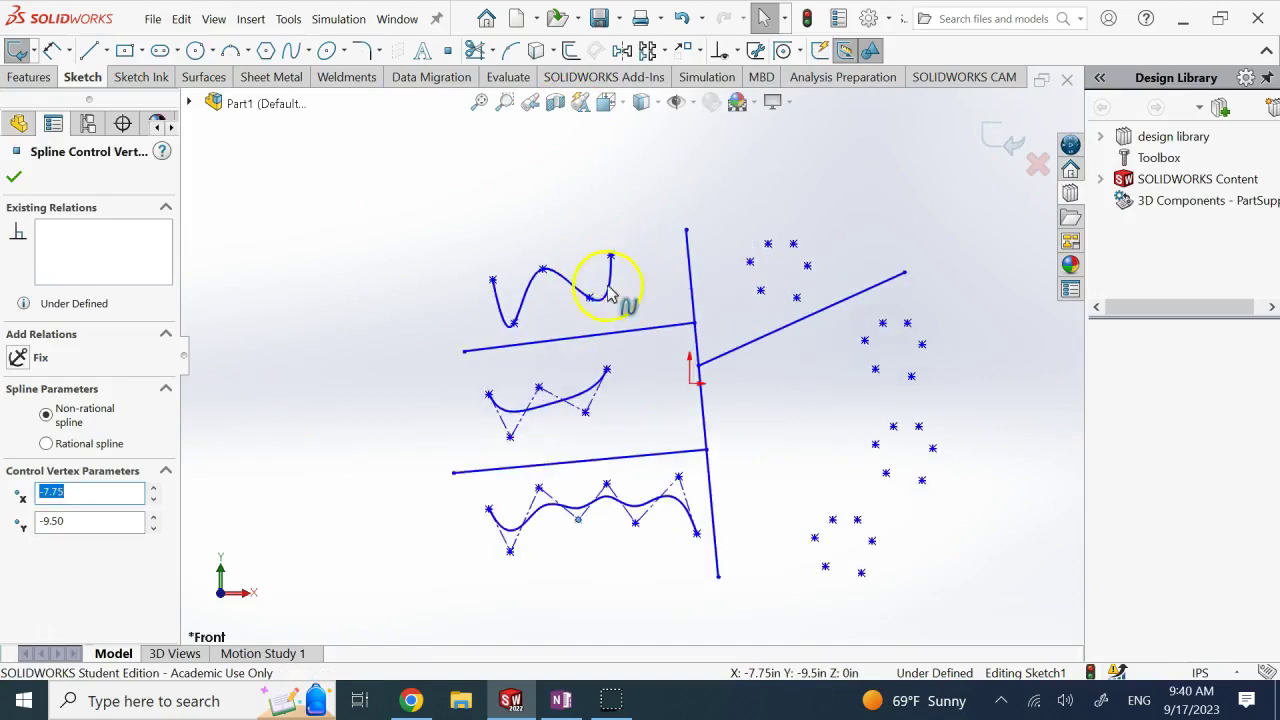
pyautogui.click(612, 292)
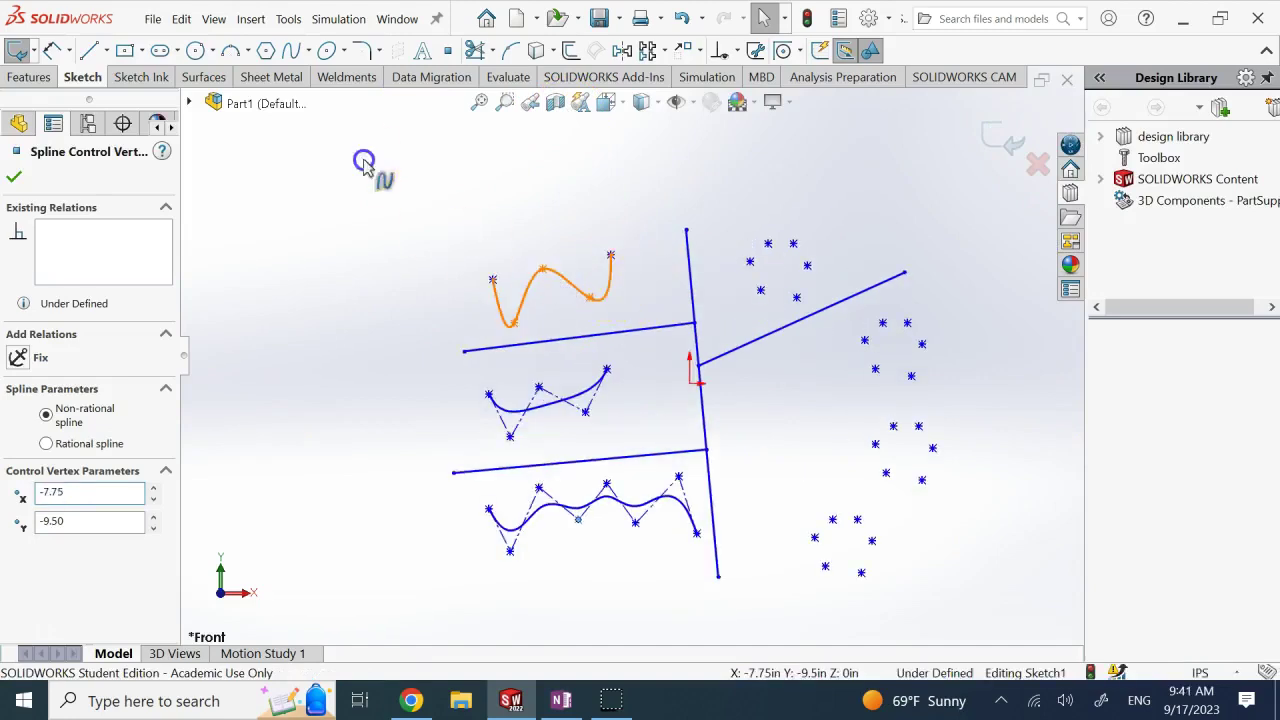
pyautogui.click(313, 55)
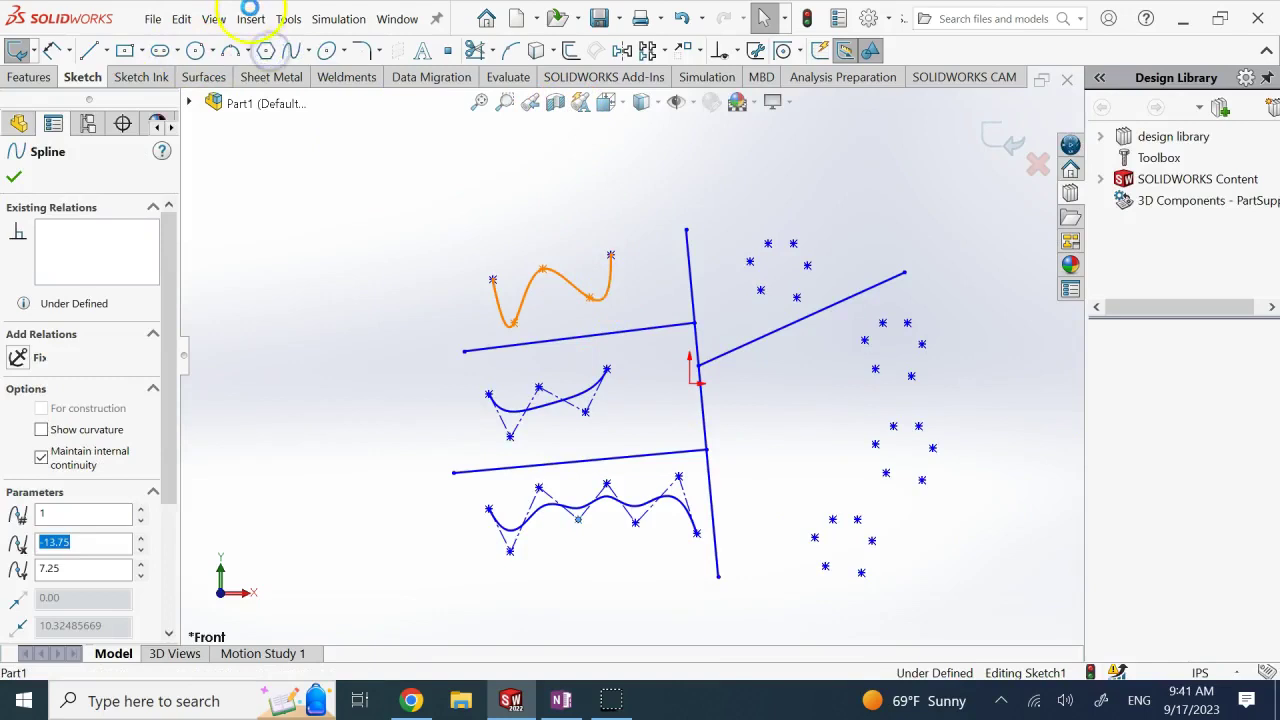
# Step: Draw an eight-point ordinary spline above the upper dividing line through the four existing sketch points, extending past them to about X -20.50, Y 3.75
pyautogui.click(291, 50)
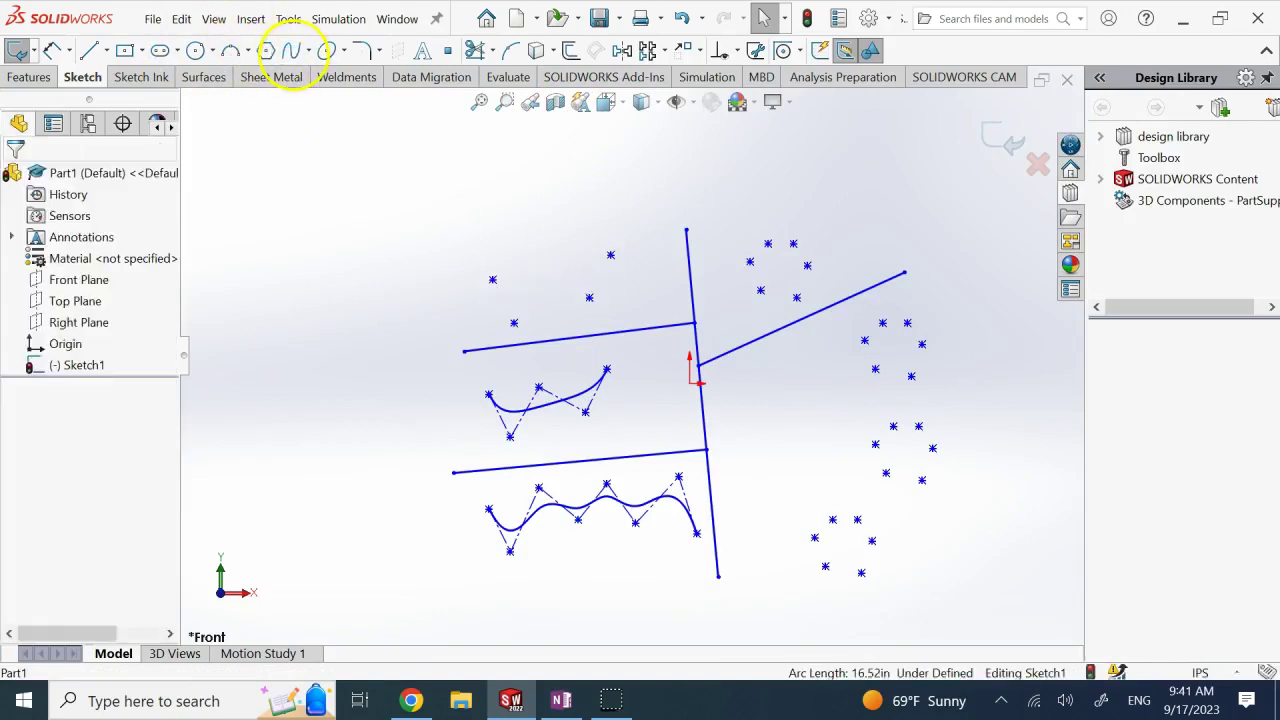
pyautogui.click(291, 50)
pyautogui.click(612, 256)
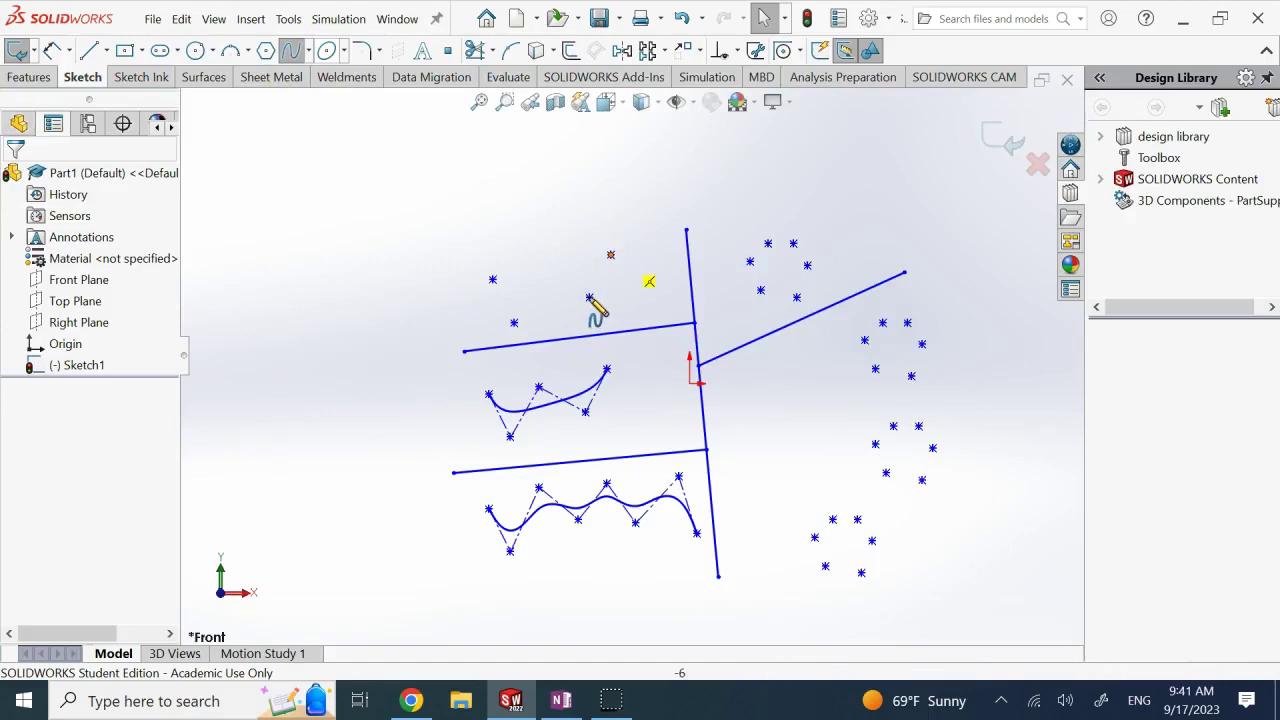
pyautogui.click(589, 298)
pyautogui.doubleClick(560, 258)
pyautogui.click(283, 50)
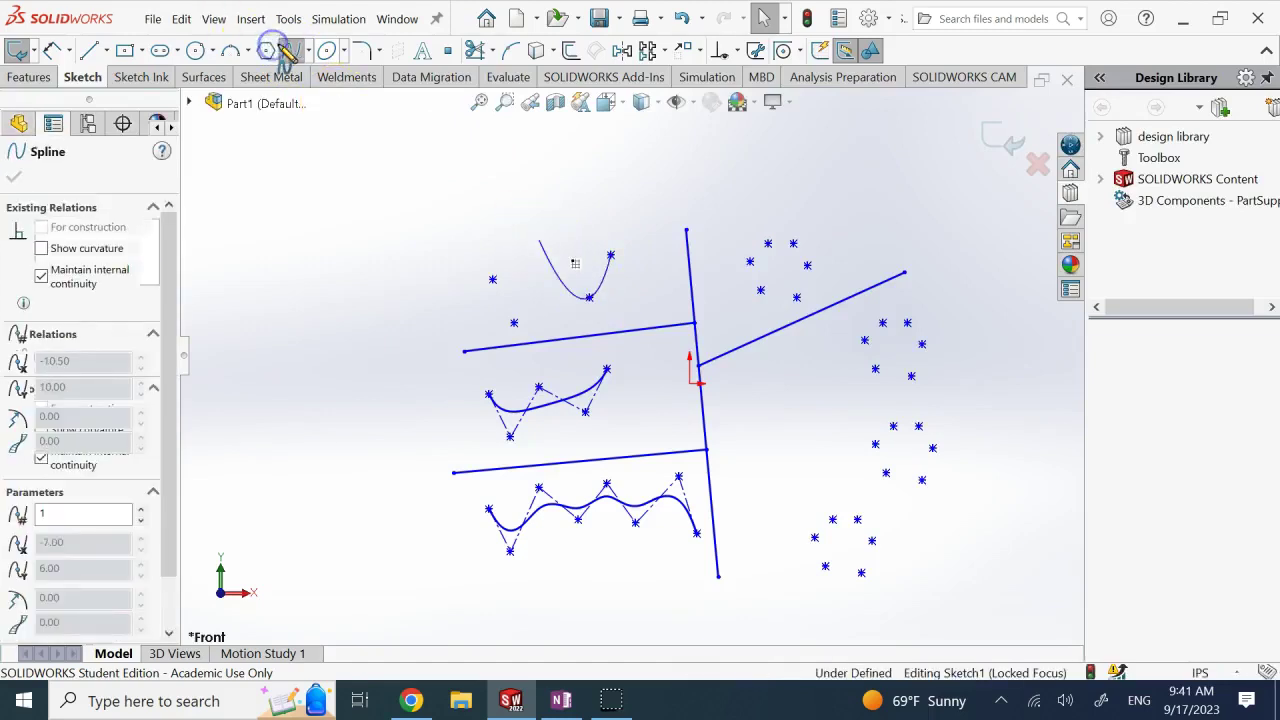
pyautogui.click(512, 245)
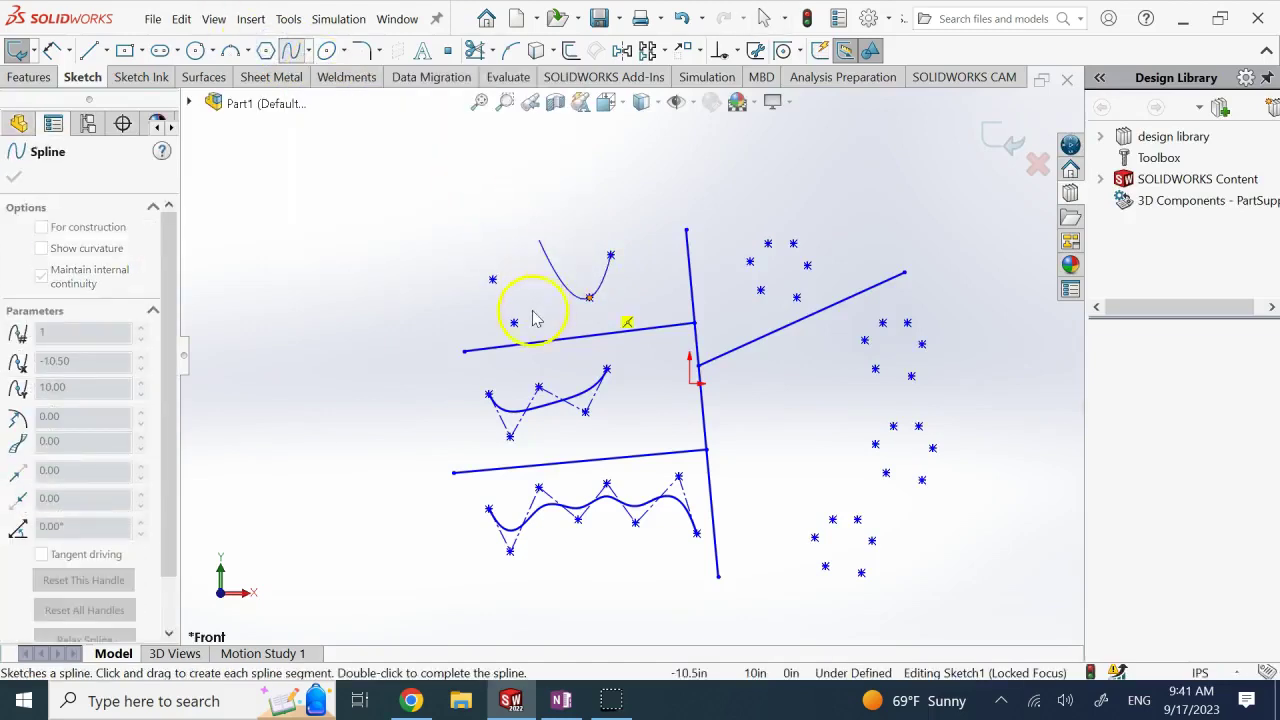
pyautogui.click(546, 254)
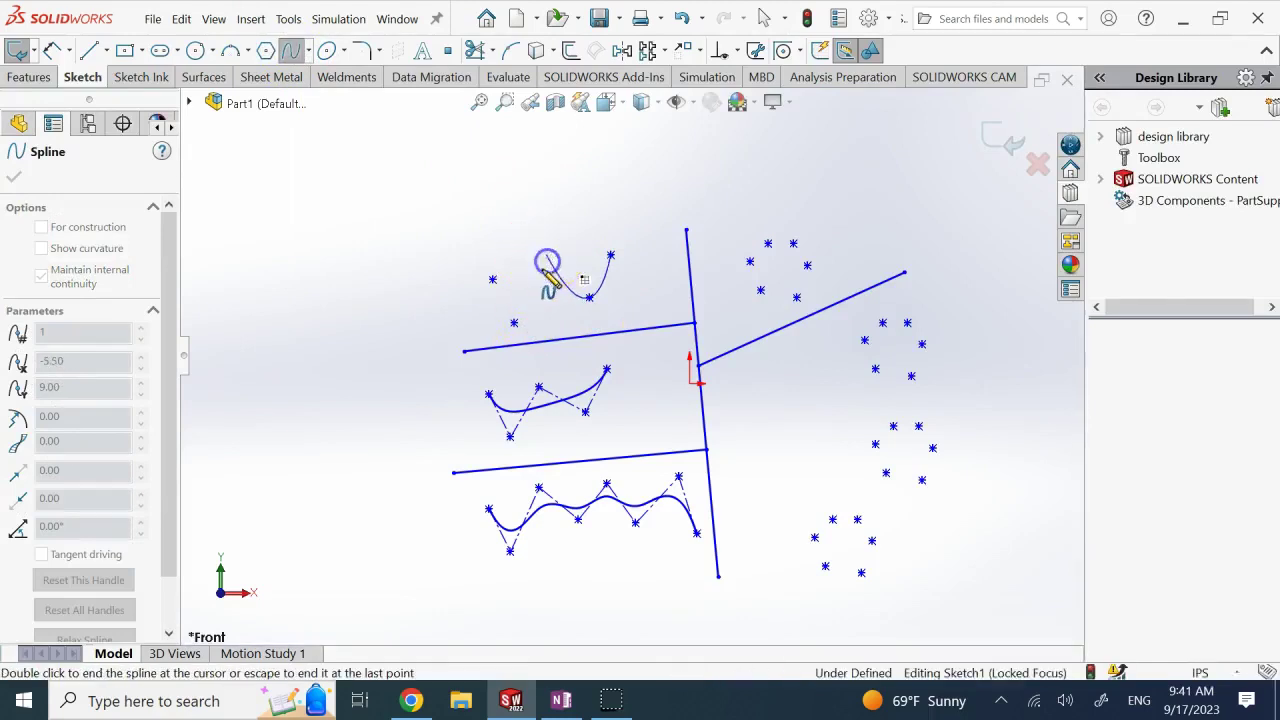
pyautogui.click(514, 322)
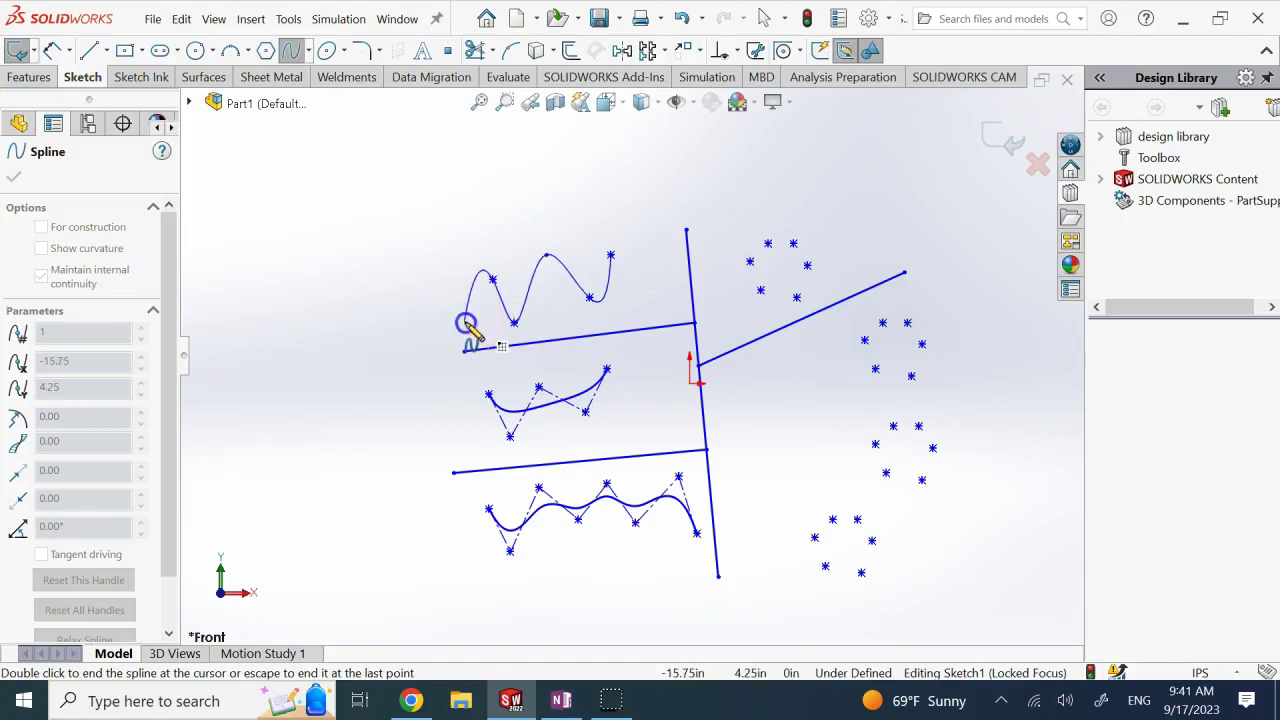
pyautogui.click(421, 285)
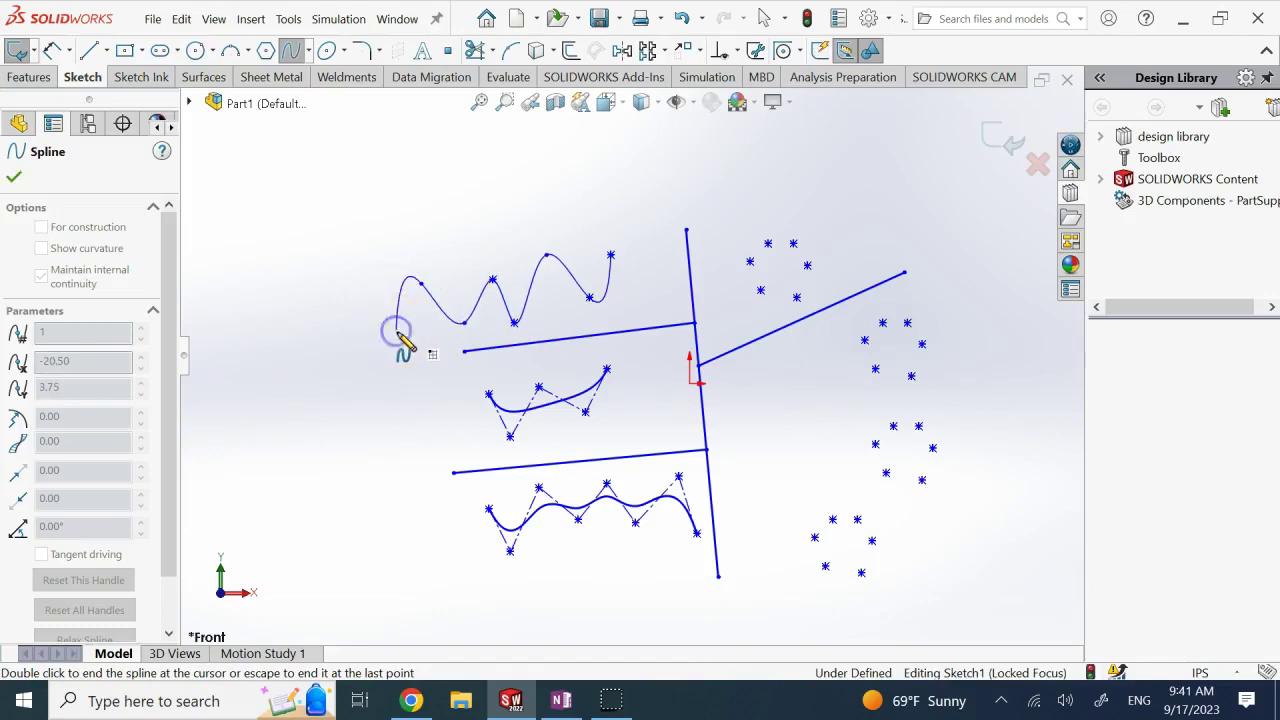
pyautogui.click(397, 331)
pyautogui.click(290, 50)
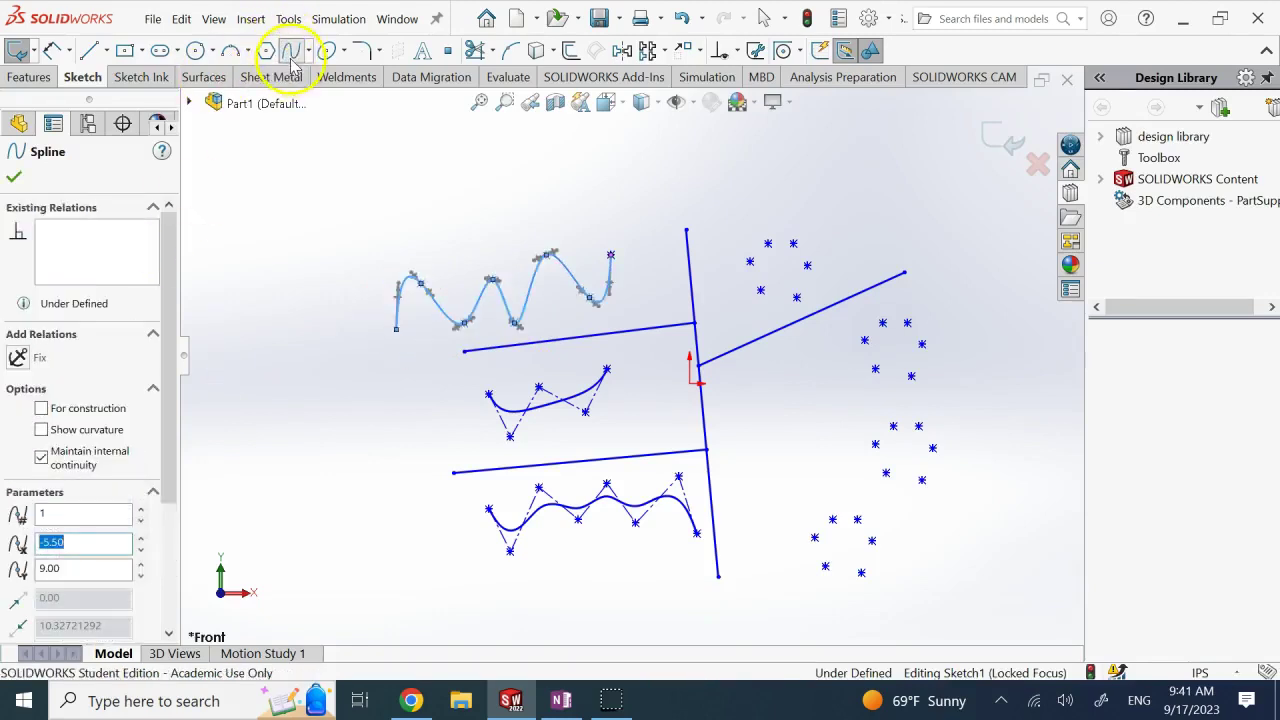
pyautogui.click(424, 158)
# Step: Test how the upper spline reacts by moving its fifth point around, leaving it at X -14.25, Y 7.00, and compare it with the lower B-spline
pyautogui.click(487, 254)
pyautogui.scroll(-2, 478, 262)
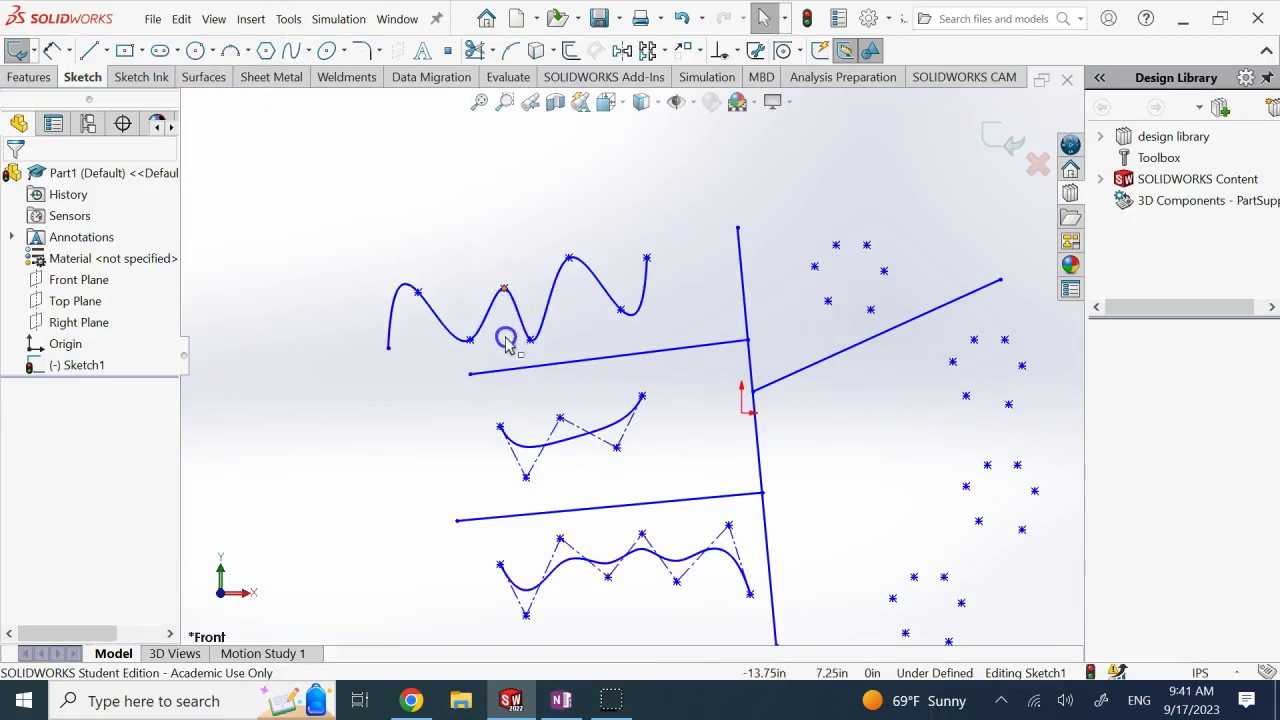
pyautogui.moveTo(504, 288); pyautogui.dragTo(505, 345)
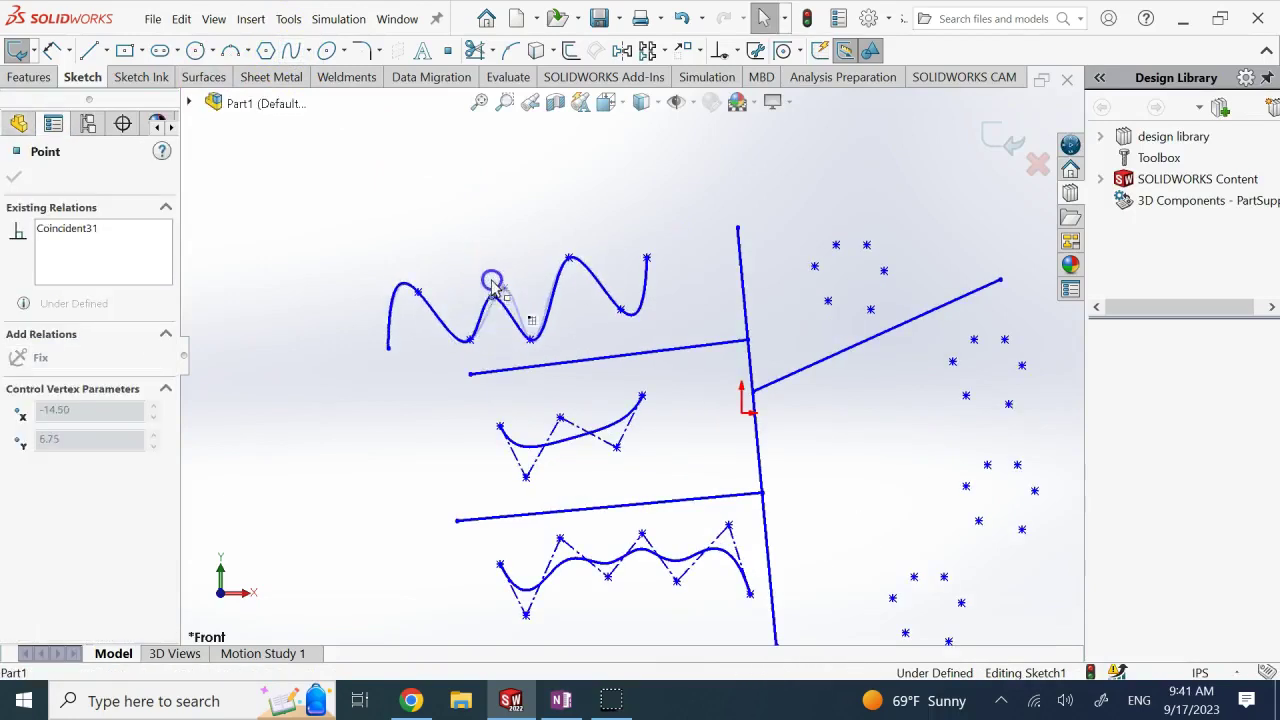
pyautogui.click(435, 297)
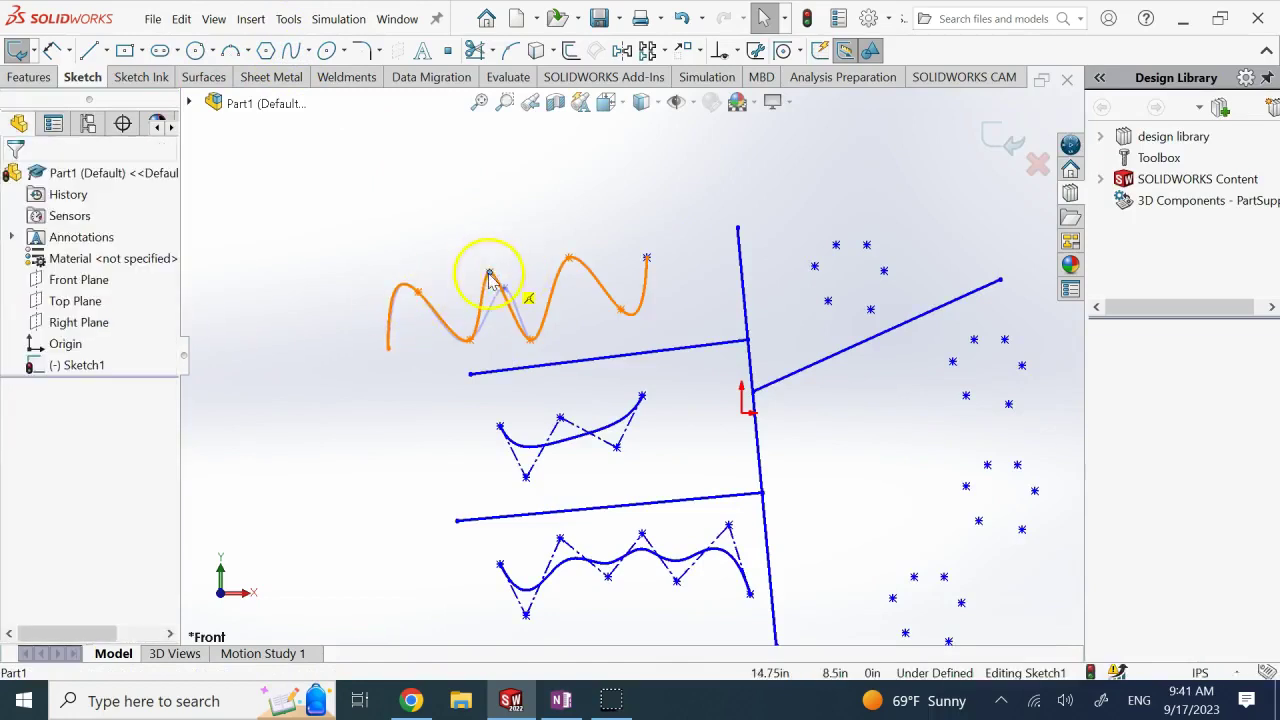
pyautogui.moveTo(496, 318); pyautogui.dragTo(500, 345)
pyautogui.moveTo(499, 297); pyautogui.dragTo(472, 310)
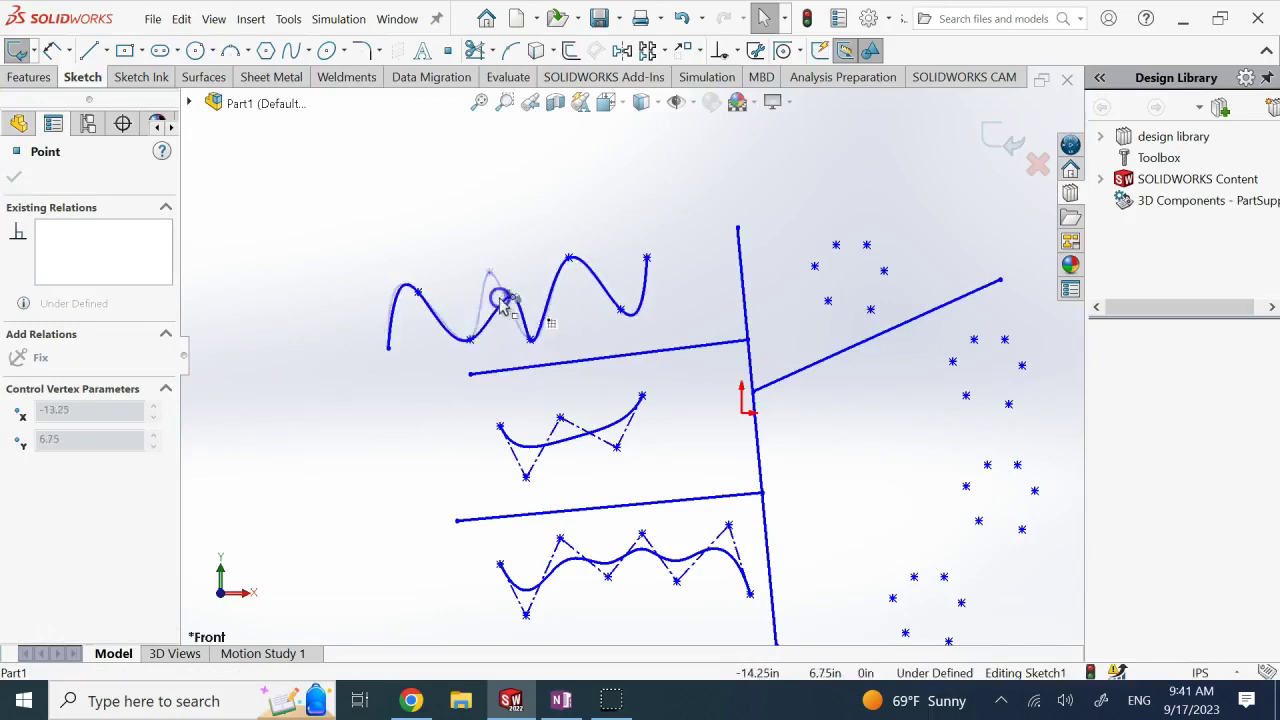
pyautogui.click(343, 200)
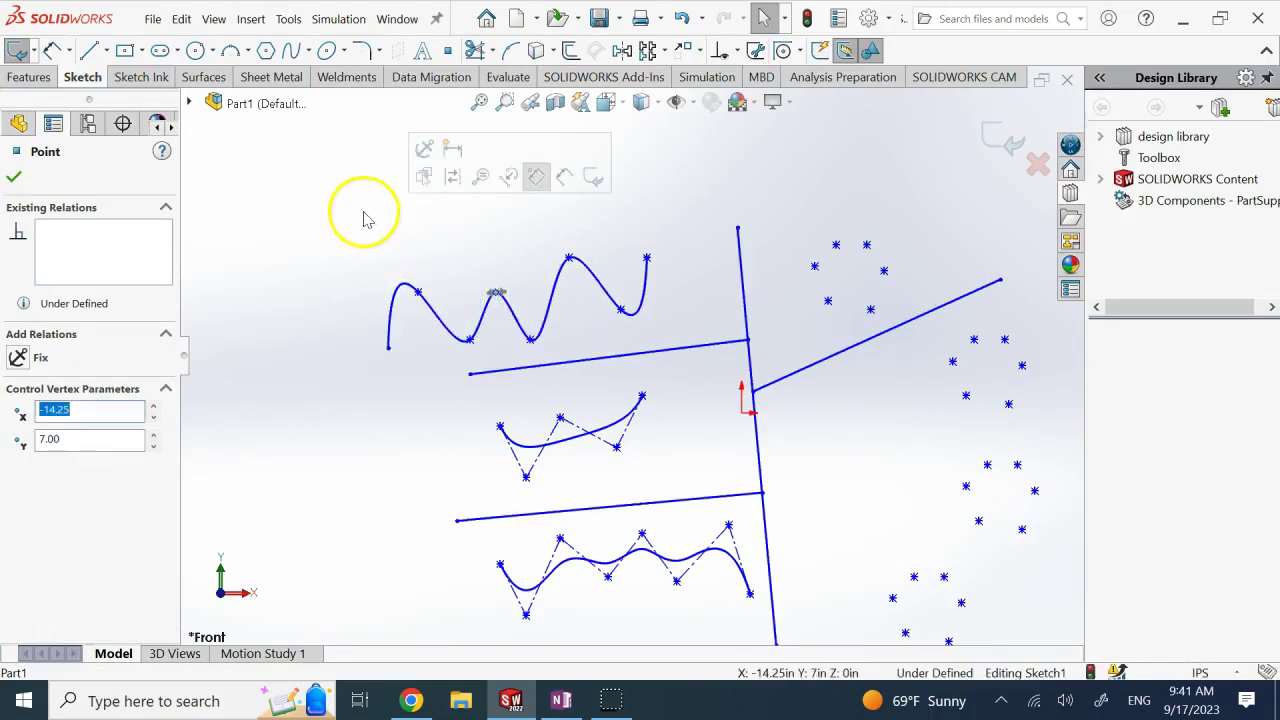
pyautogui.scroll(-2, 610, 590)
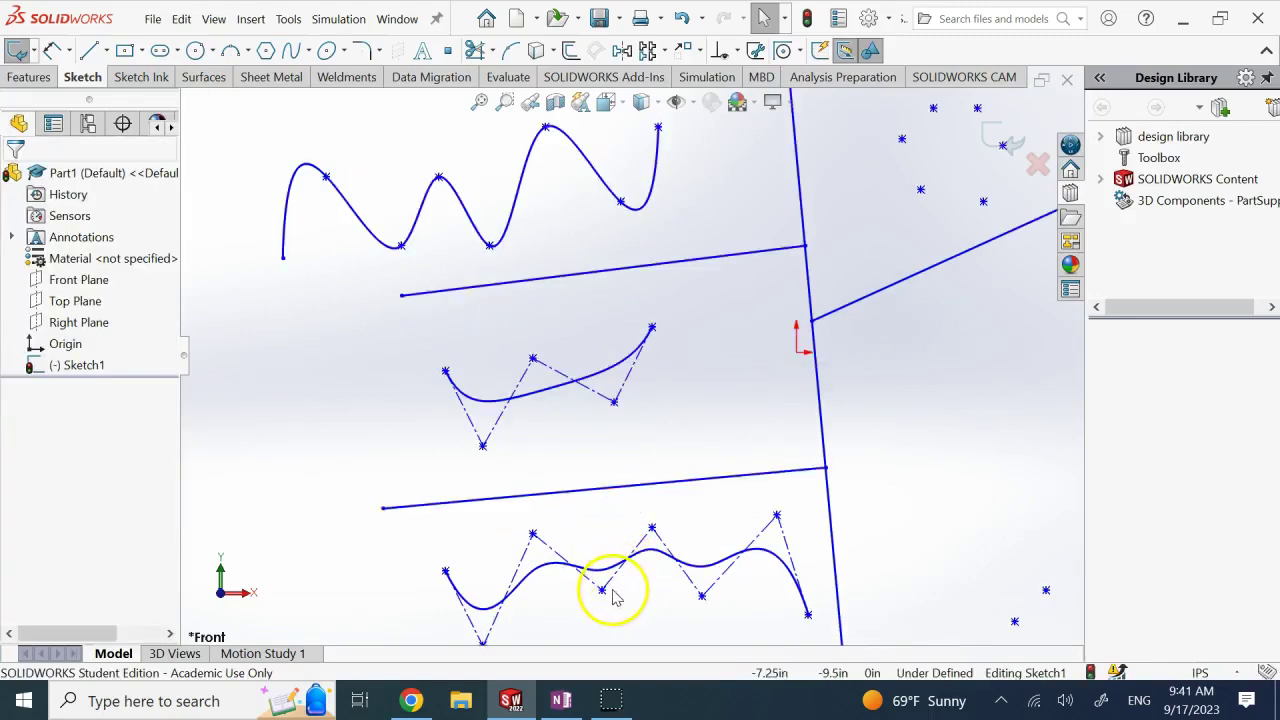
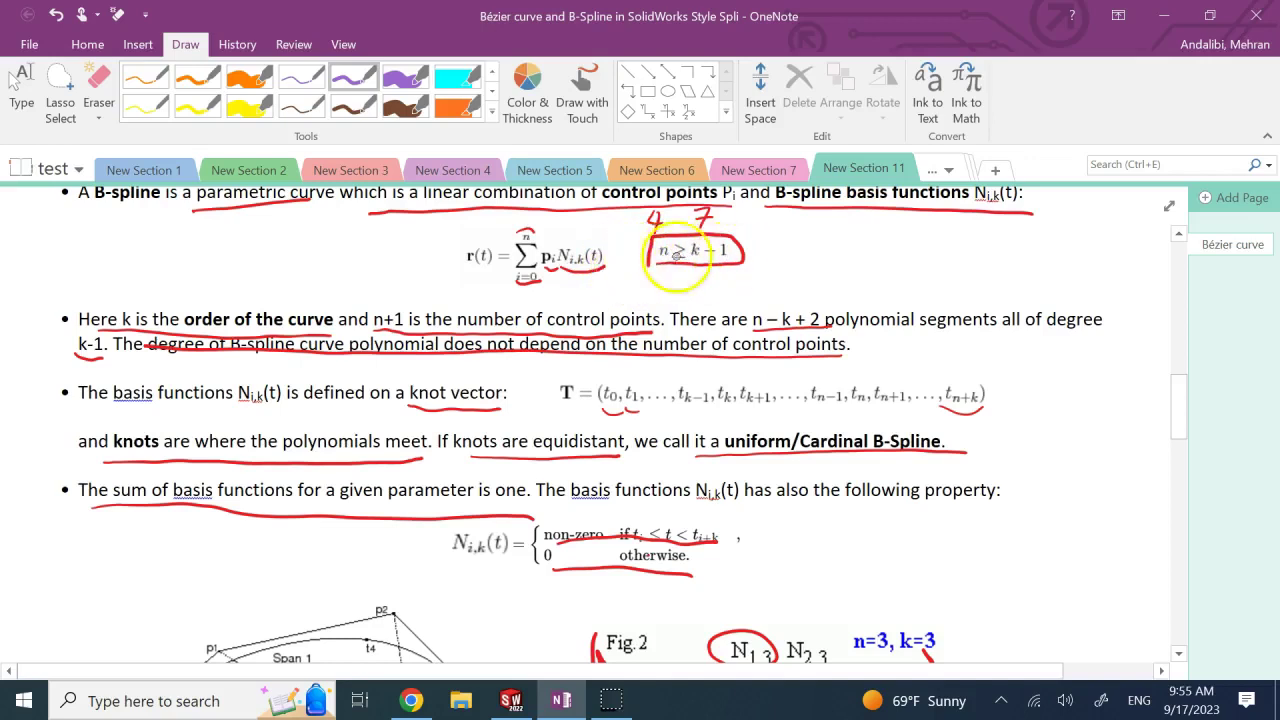
# Step: Review the B-spline notes in OneNote, from the curve order definition and Cox–de Boor recursion formula to the closing NURBS bullet
pyautogui.scroll(-3, 180, 523)
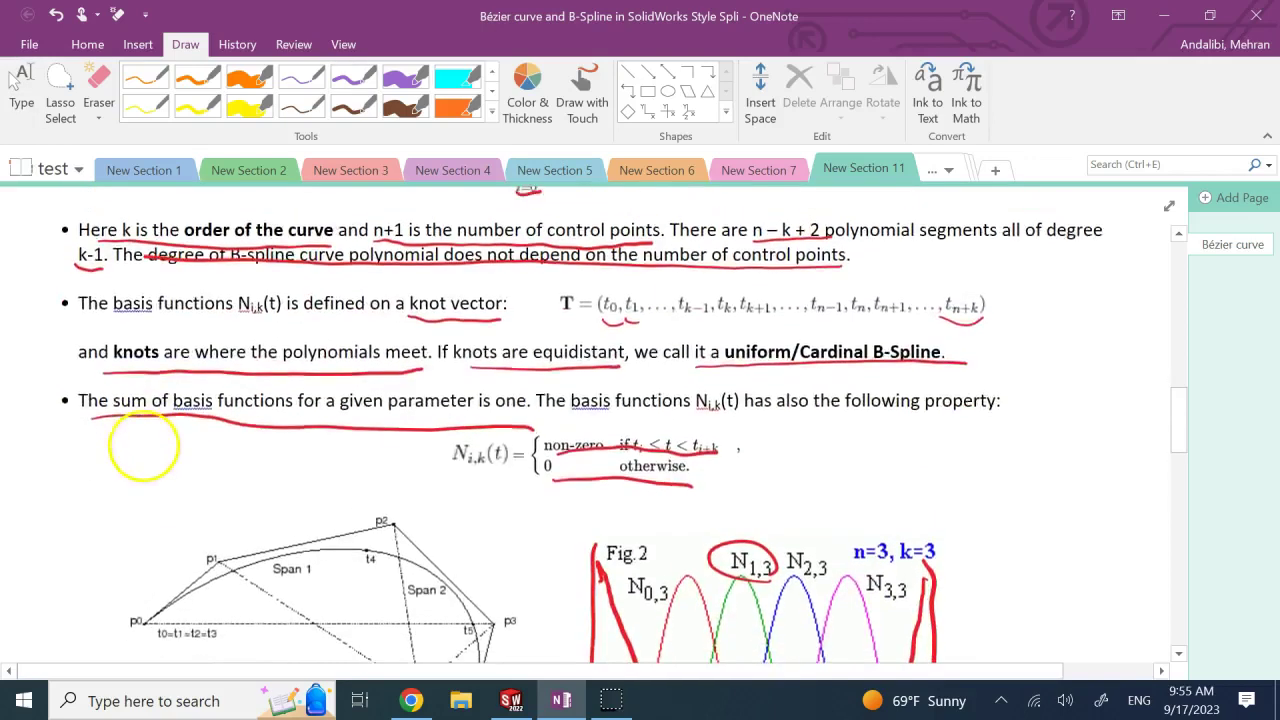
pyautogui.scroll(-10, 121, 420)
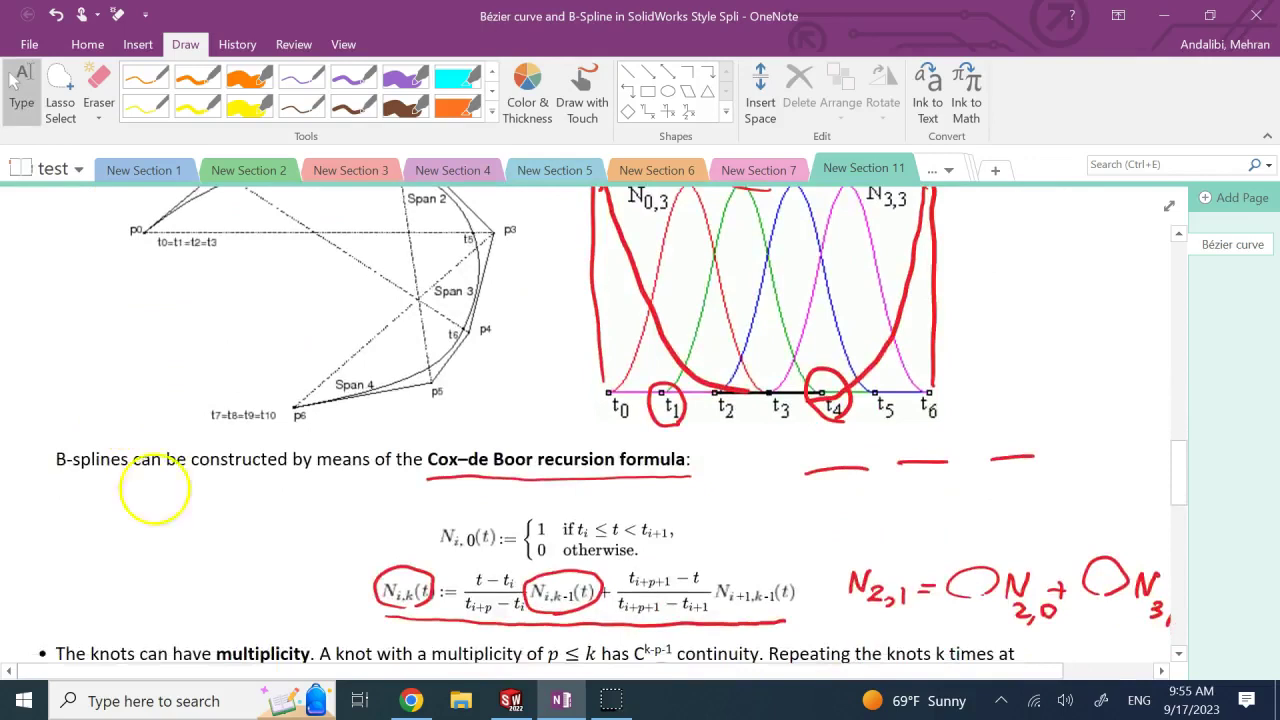
pyautogui.scroll(-10, 105, 365)
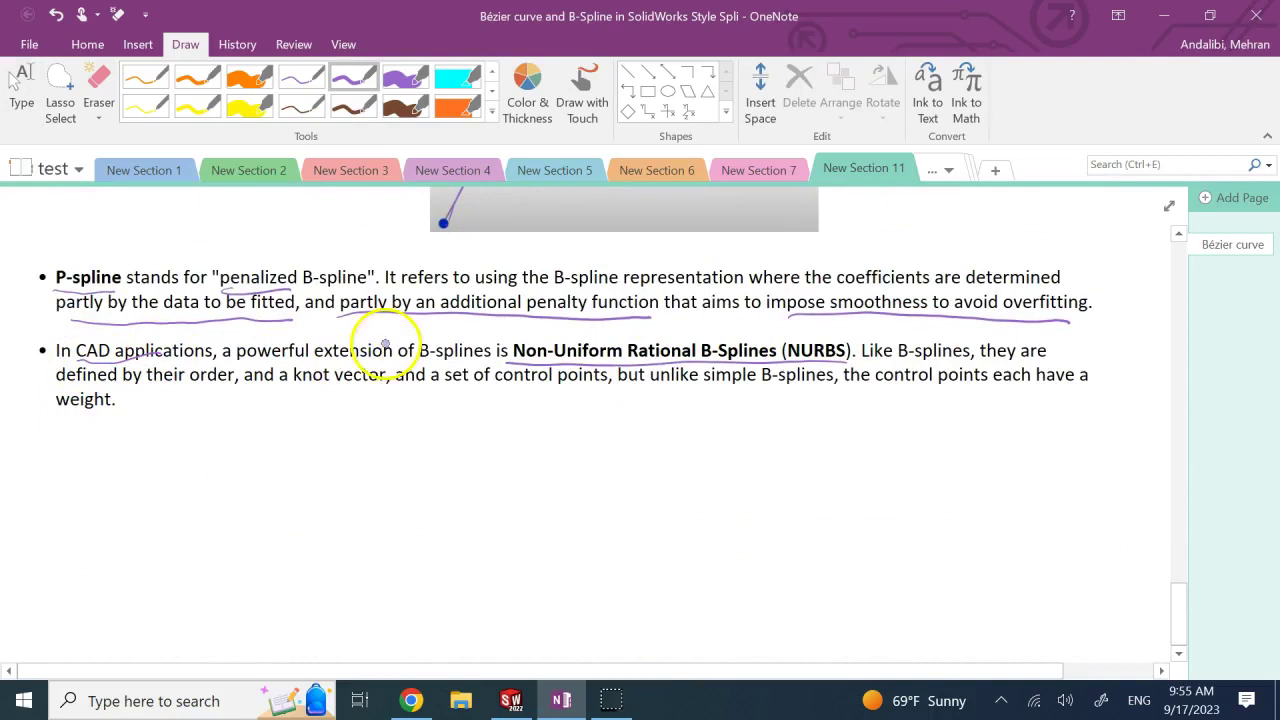
# Step: Underline "powerful extension of B-splines" and "the control points each have a weight" in the NURBS bullet with the purple pen
pyautogui.moveTo(251, 369)
pyautogui.mouseDown()
pyautogui.moveTo(457, 372)
pyautogui.moveTo(466, 358)
pyautogui.mouseUp()
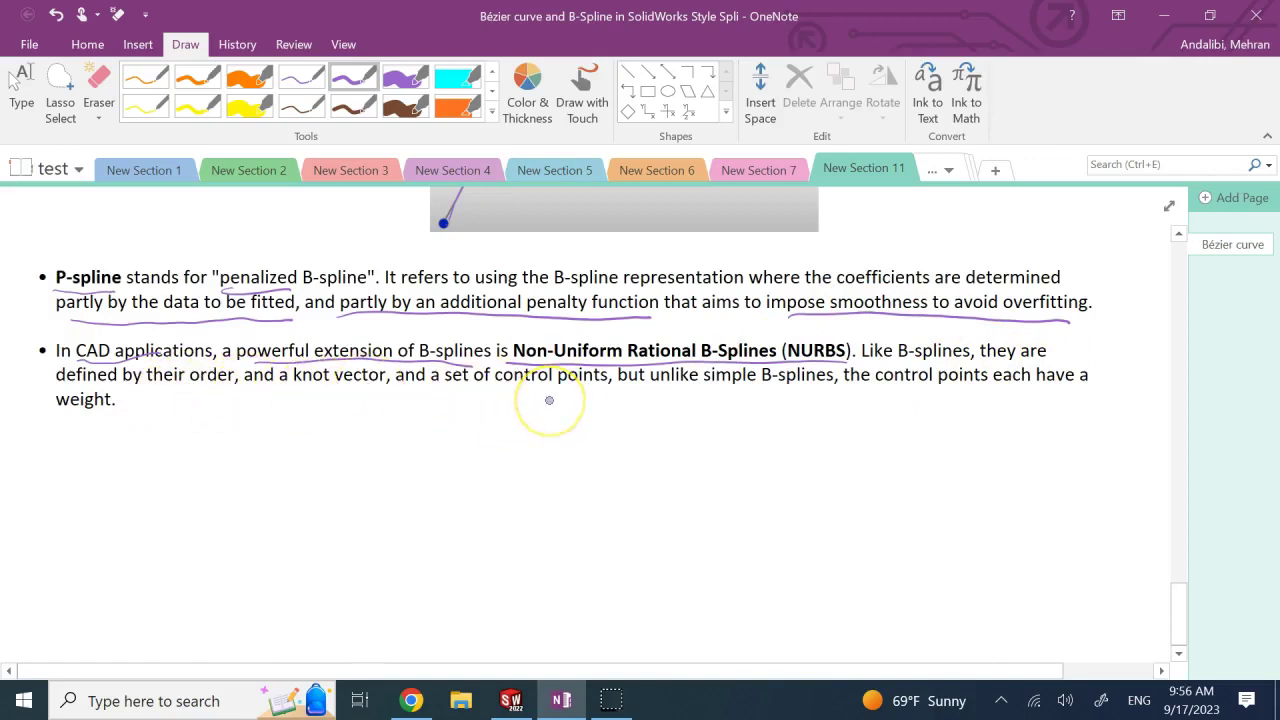
pyautogui.moveTo(858, 388); pyautogui.dragTo(1100, 395)
pyautogui.moveTo(62, 424); pyautogui.dragTo(107, 421)
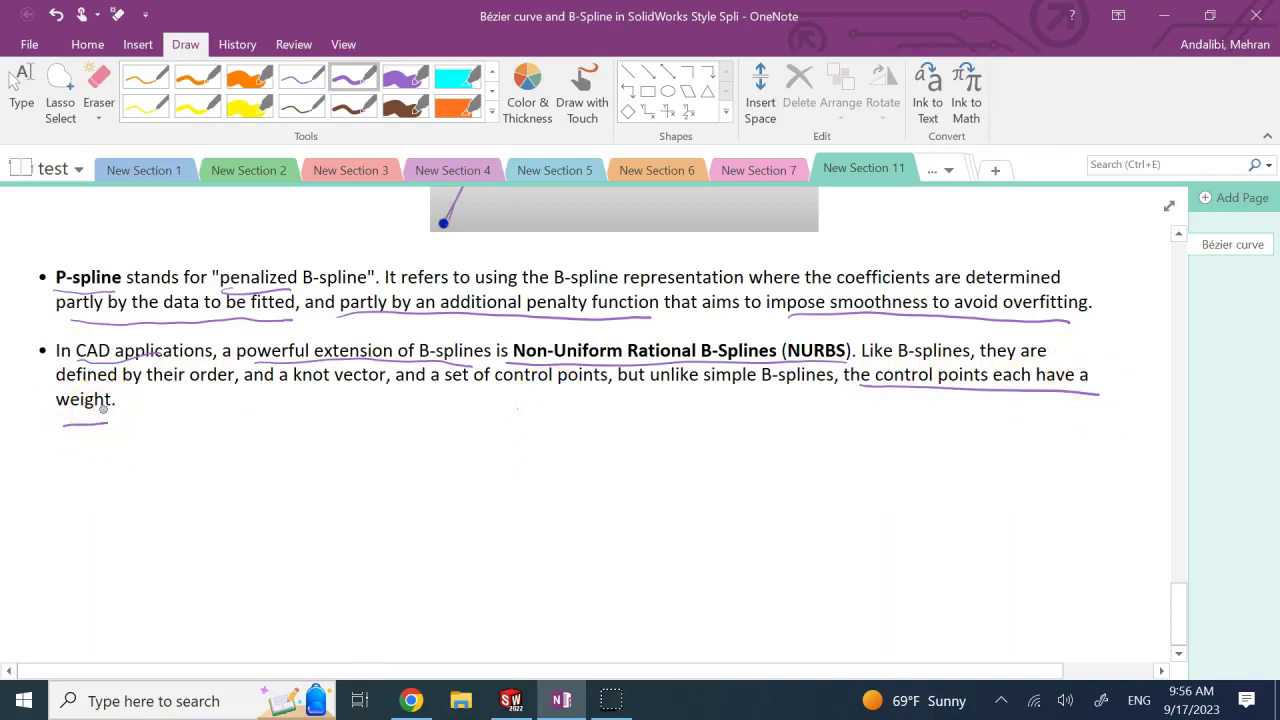
# Step: Review the notes again, covering the knot vector, the Bézier title and introduction, and the B-spline definitions
pyautogui.scroll(15, 157, 600)
pyautogui.scroll(5, 180, 655)
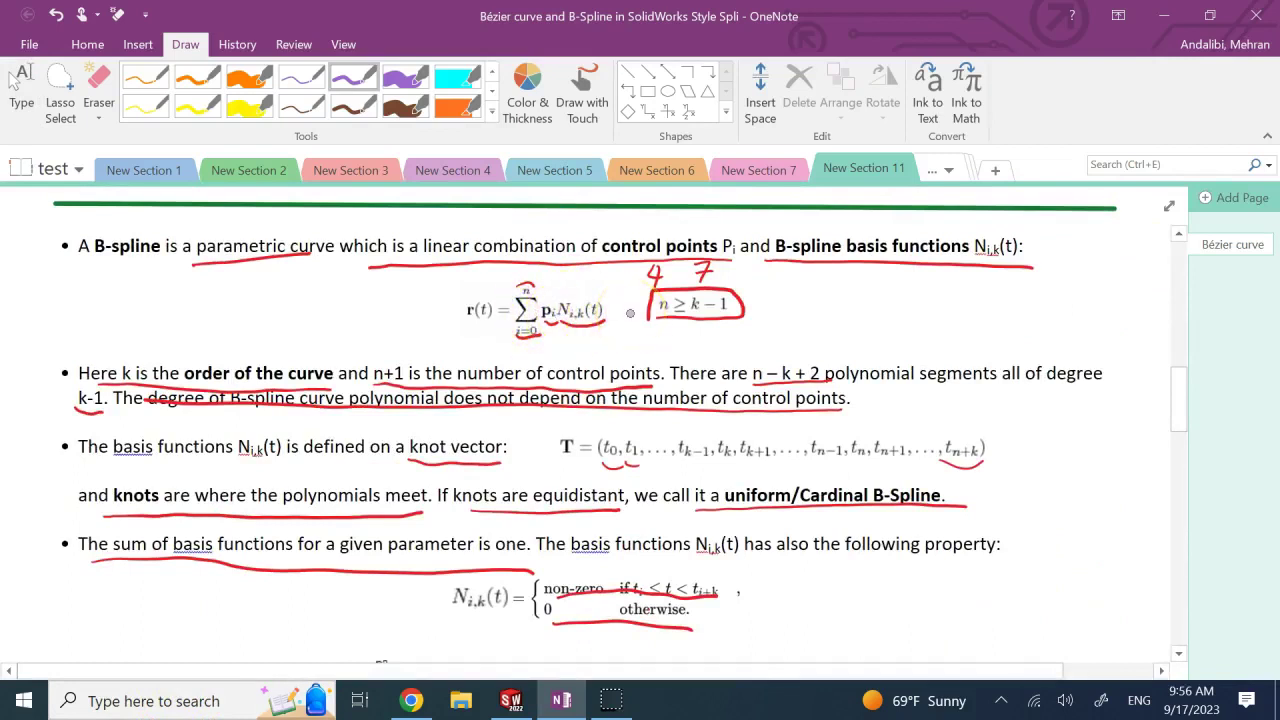
pyautogui.moveTo(980, 458); pyautogui.dragTo(945, 466)
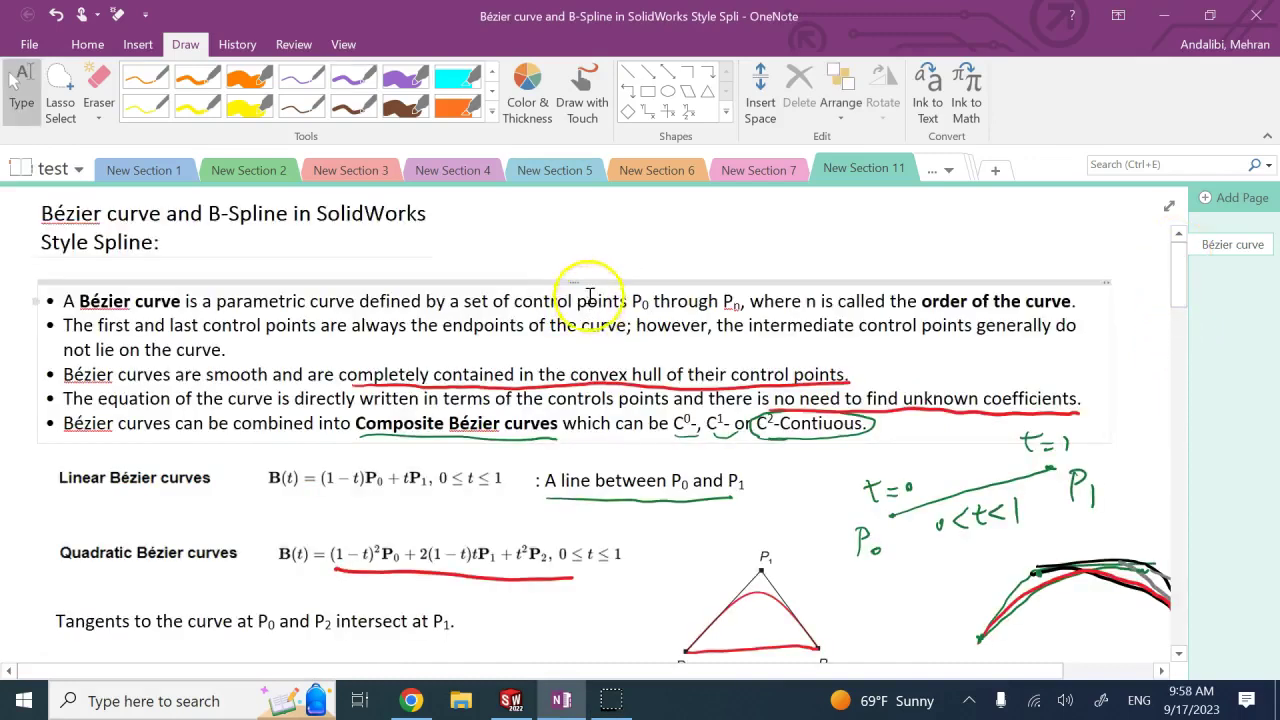
pyautogui.click(212, 215)
pyautogui.doubleClick(80, 214)
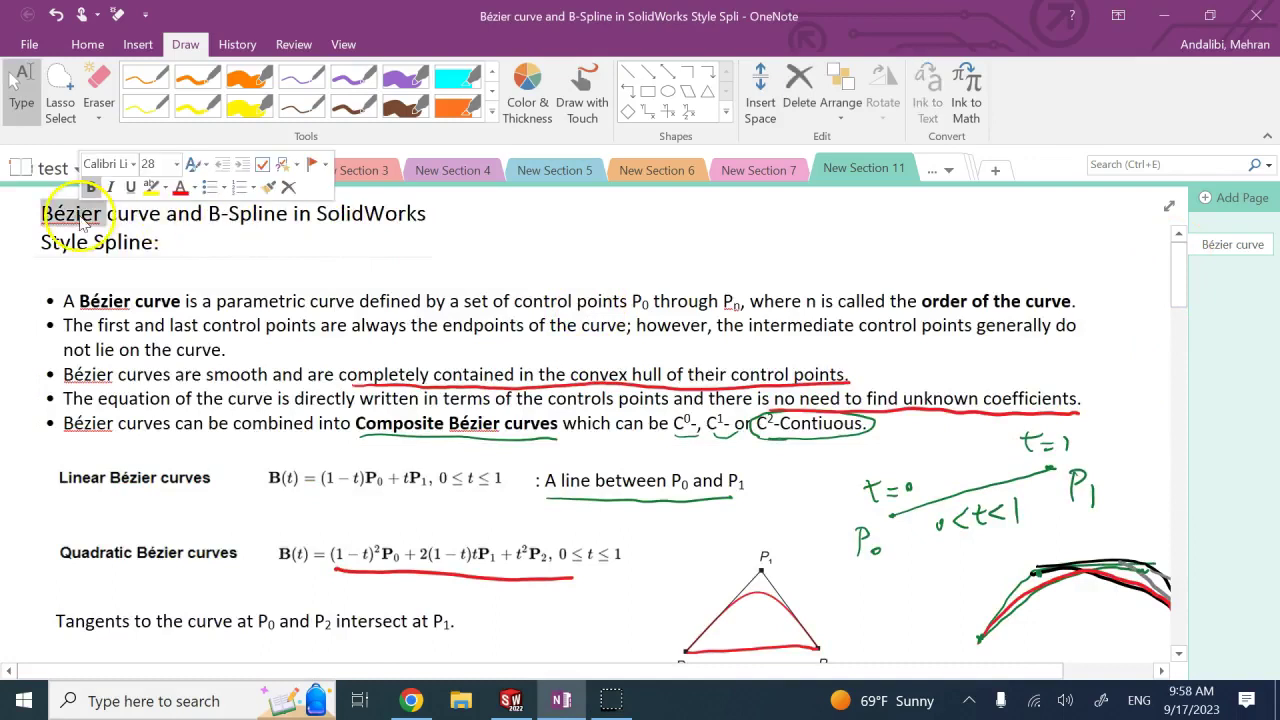
pyautogui.click(222, 224)
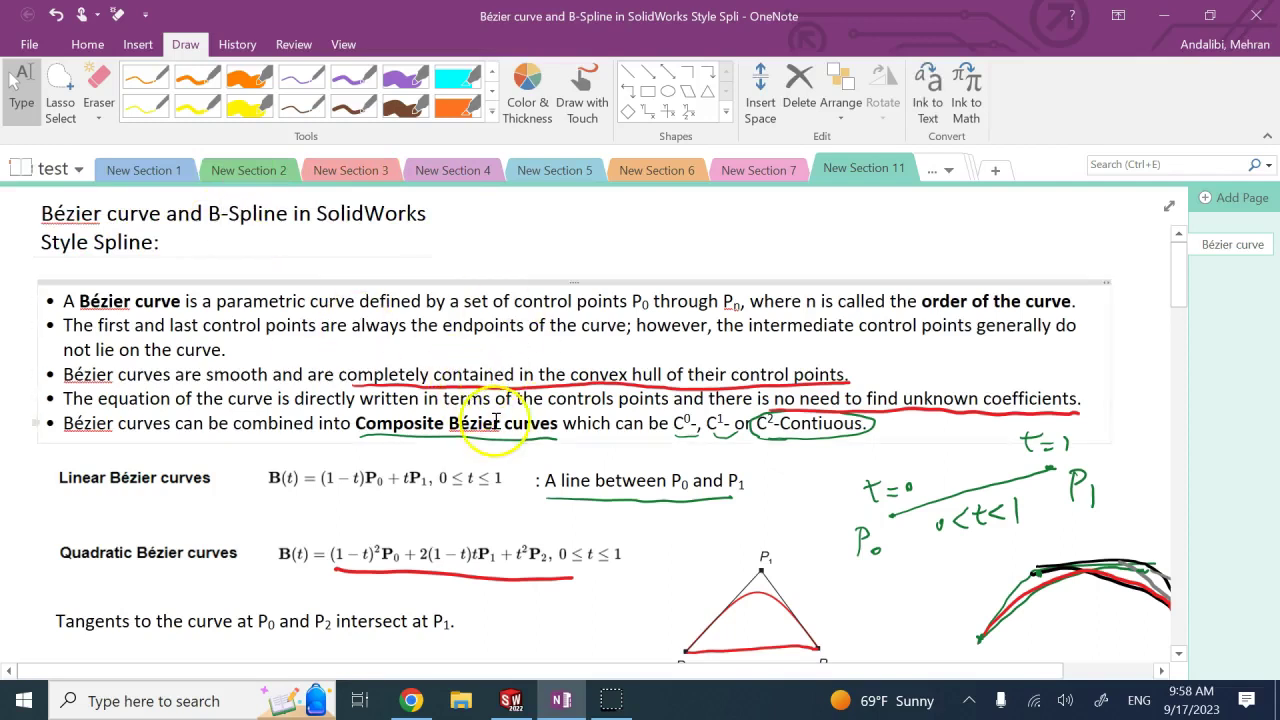
pyautogui.scroll(-2, 497, 423)
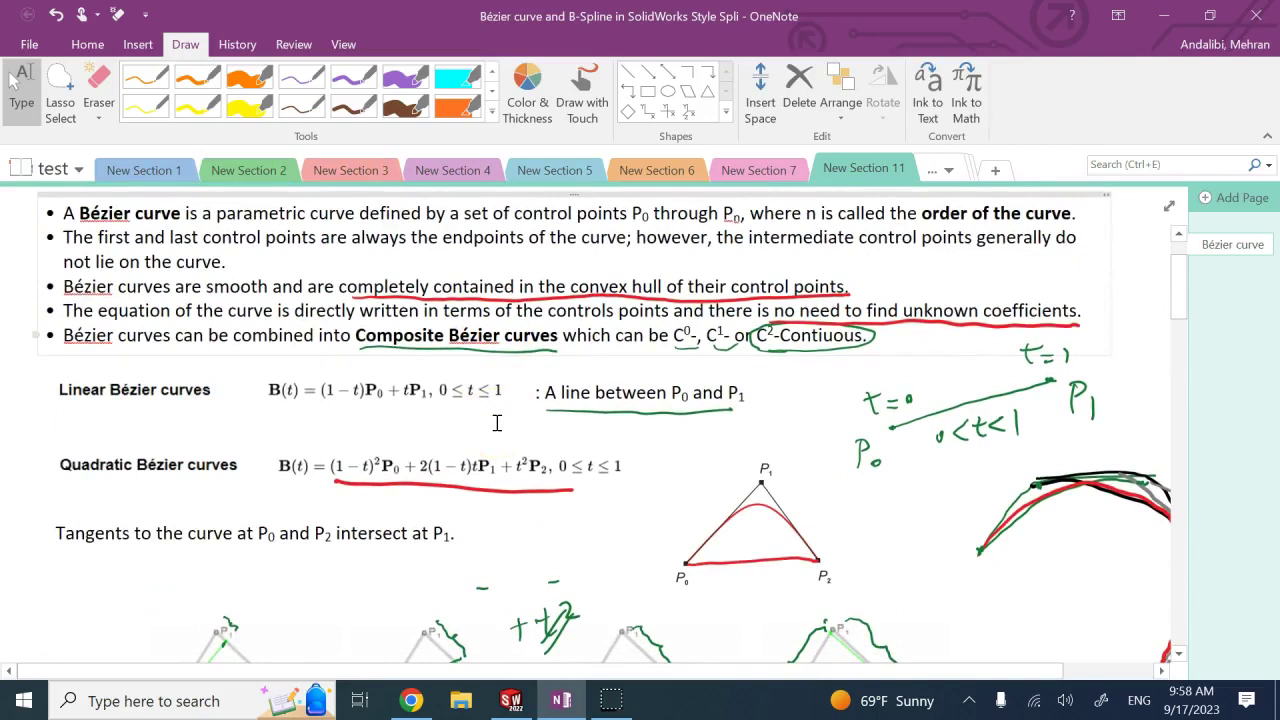
pyautogui.scroll(-20, 497, 423)
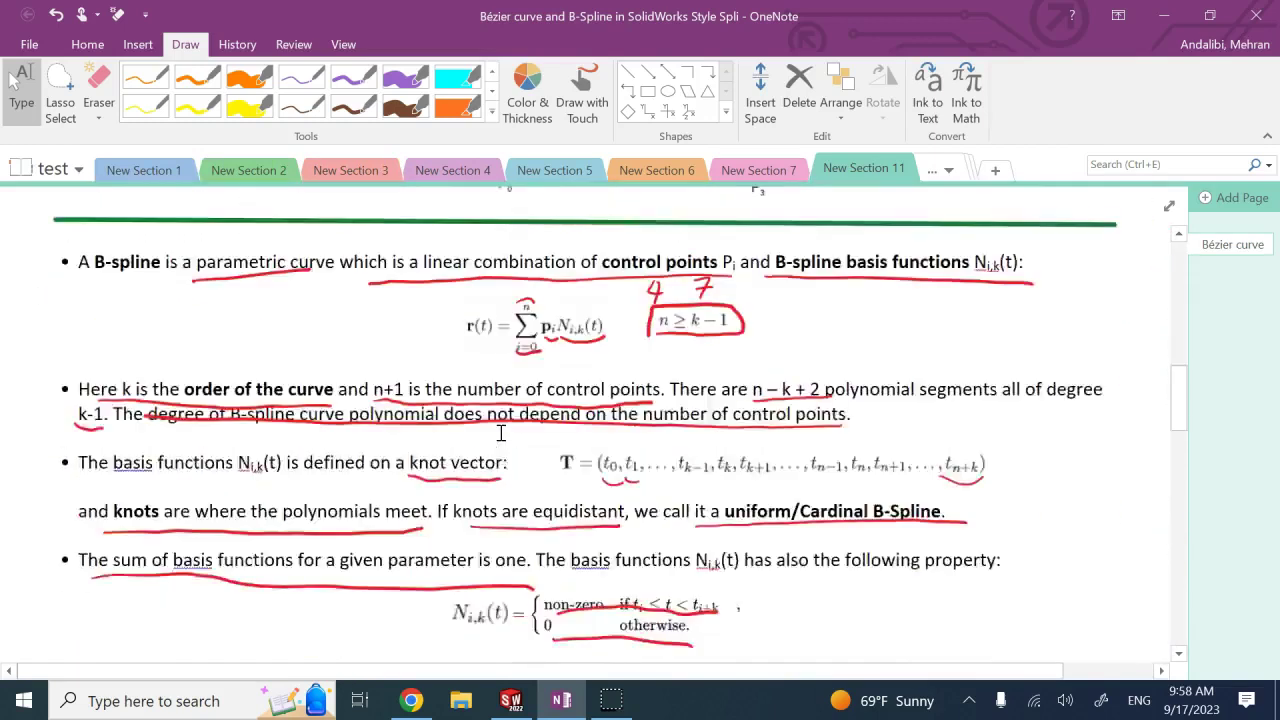
pyautogui.scroll(-7, 501, 433)
# Step: Switch to SOLIDWORKS and convert the ordinary spline above the upper dividing line to a style spline, accepting both conversion prompts
pyautogui.hotkey('alt', 'Tab')
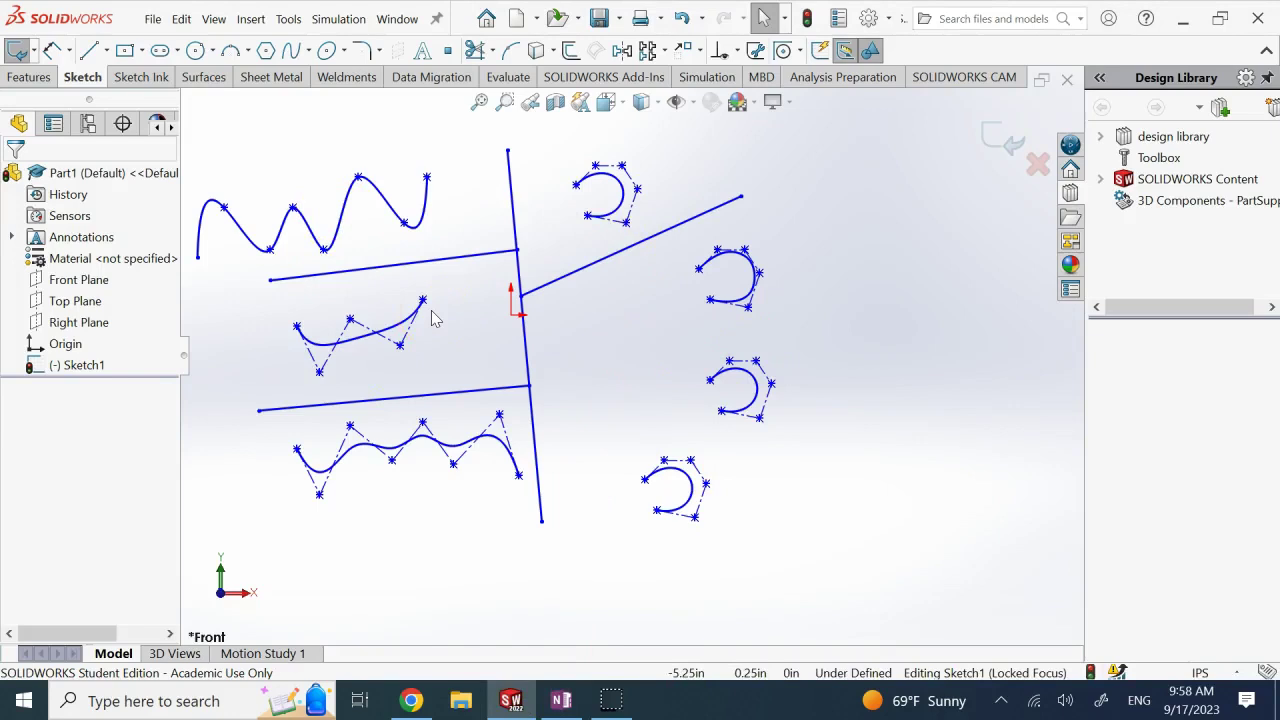
pyautogui.click(390, 208)
pyautogui.rightClick(390, 208)
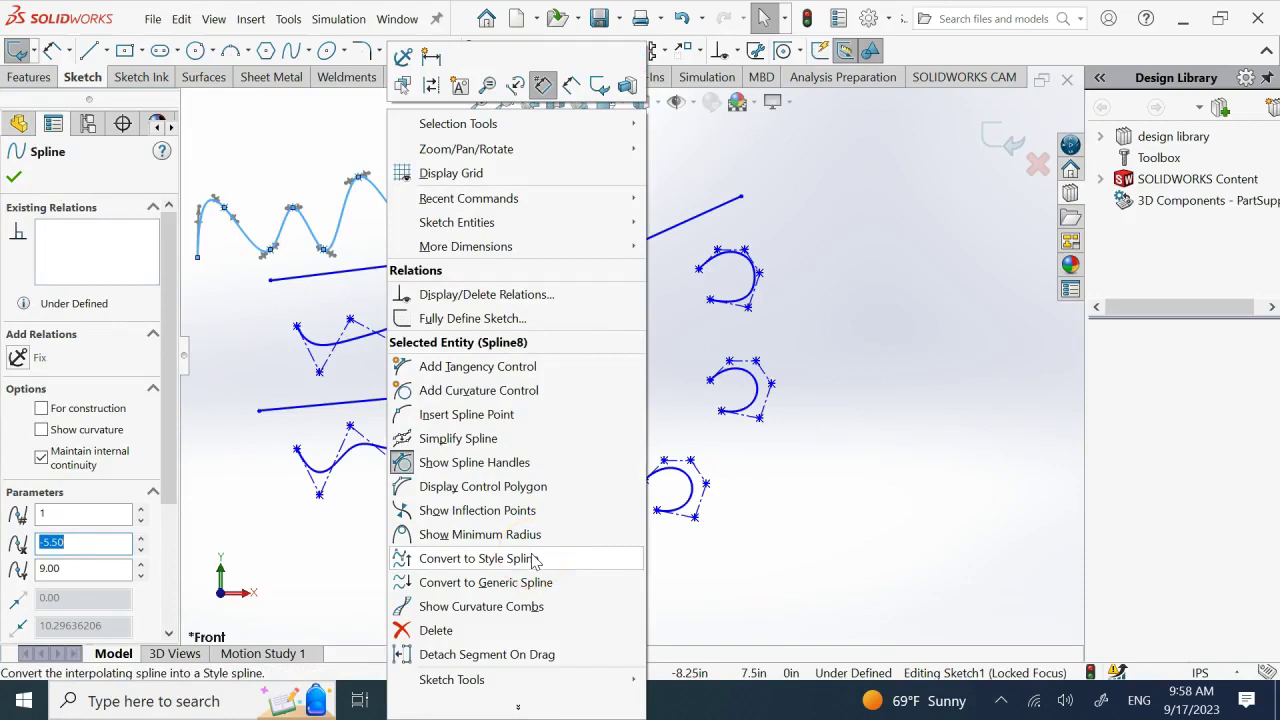
pyautogui.click(512, 586)
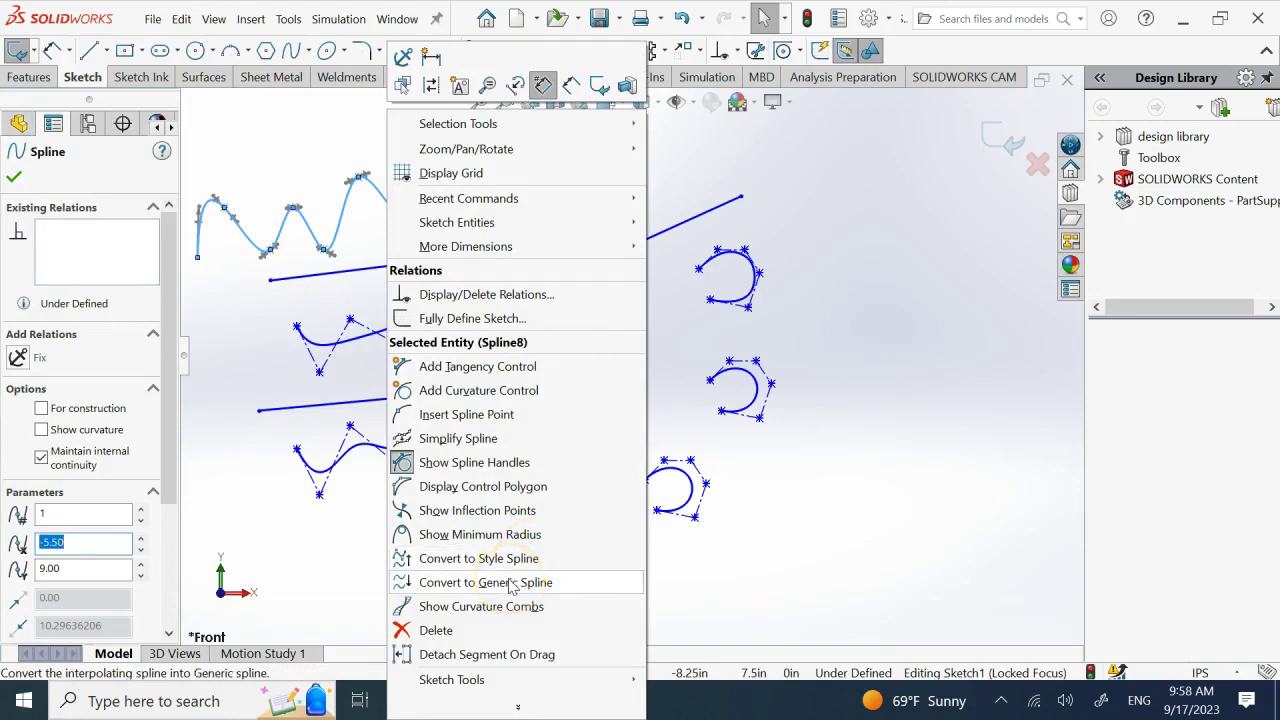
pyautogui.click(511, 564)
pyautogui.click(528, 566)
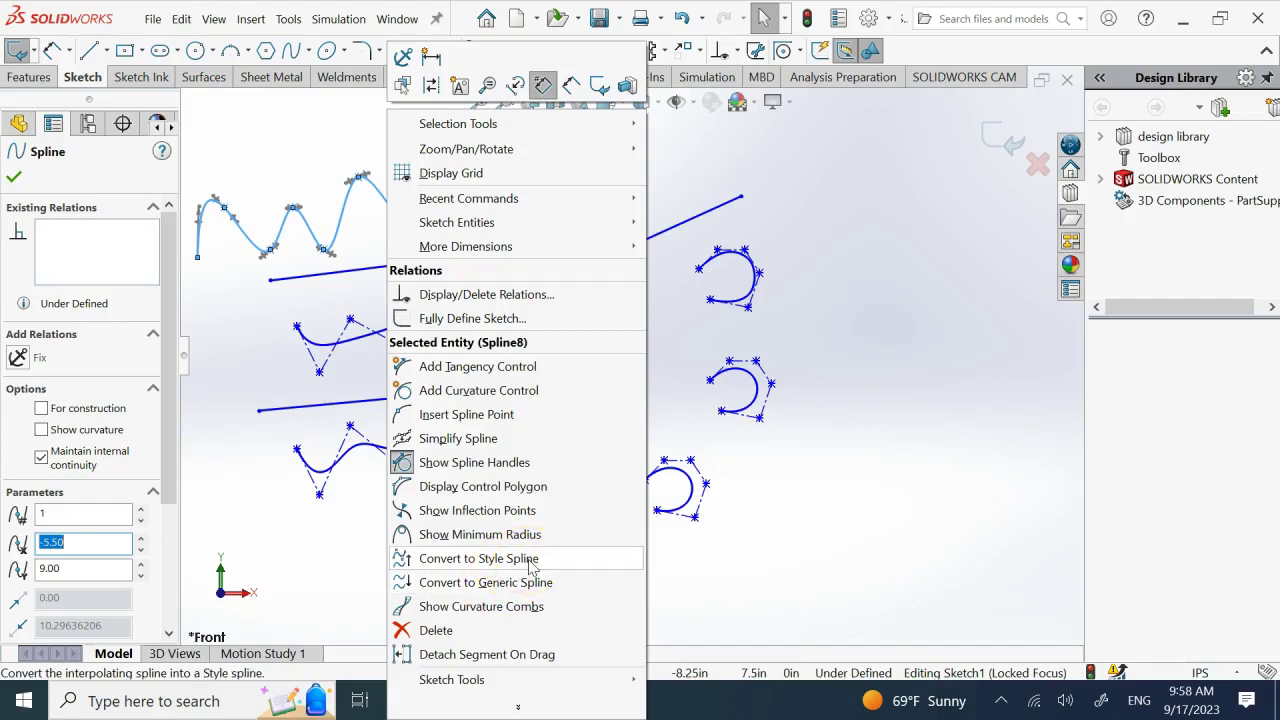
pyautogui.click(530, 566)
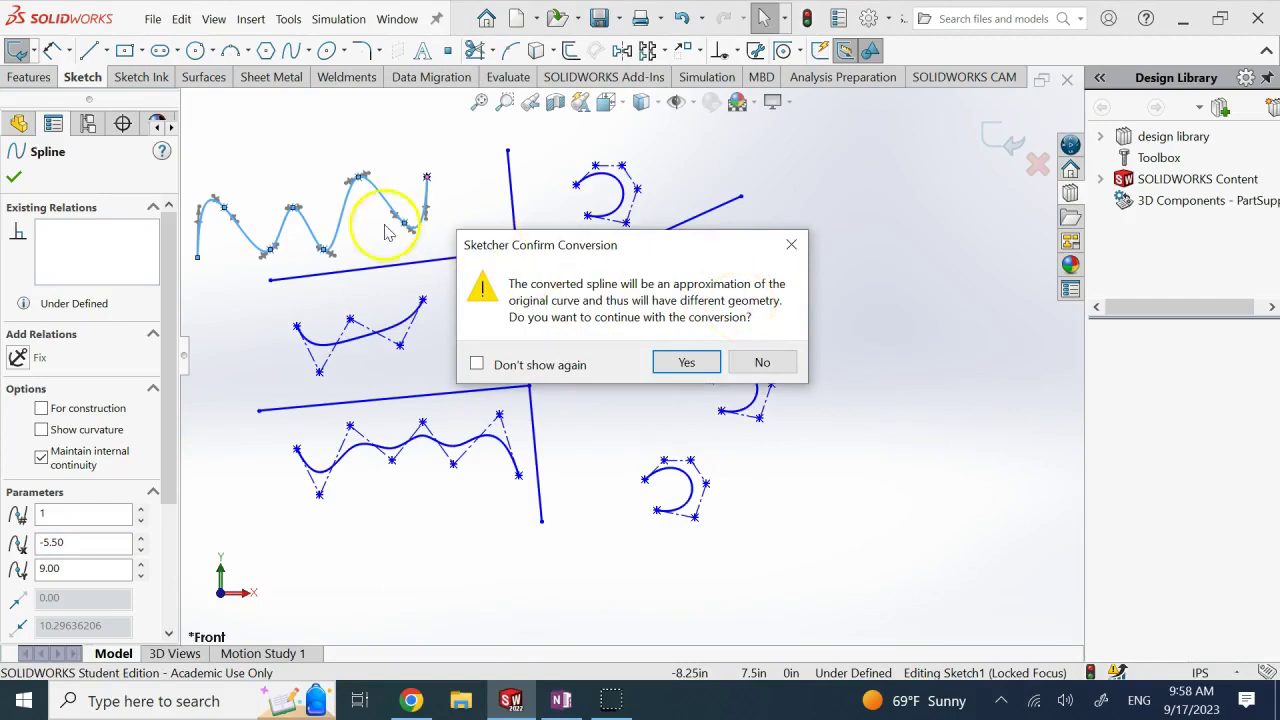
pyautogui.click(692, 360)
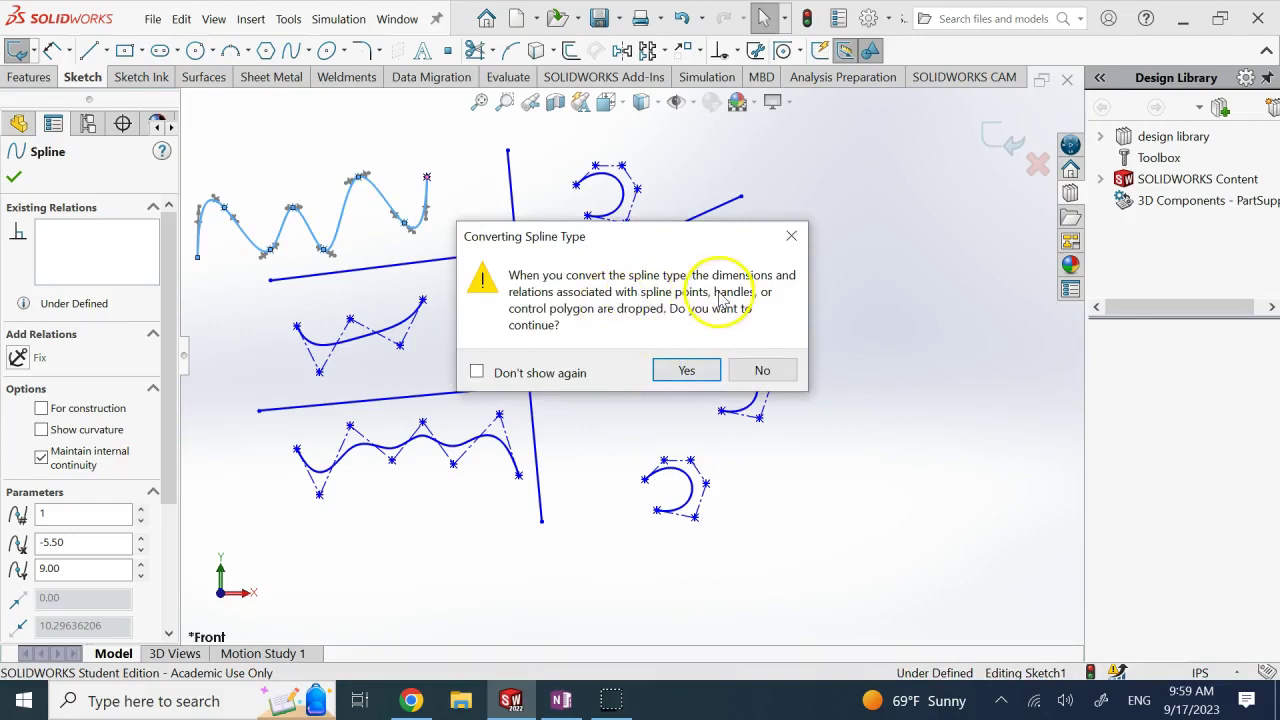
pyautogui.click(685, 371)
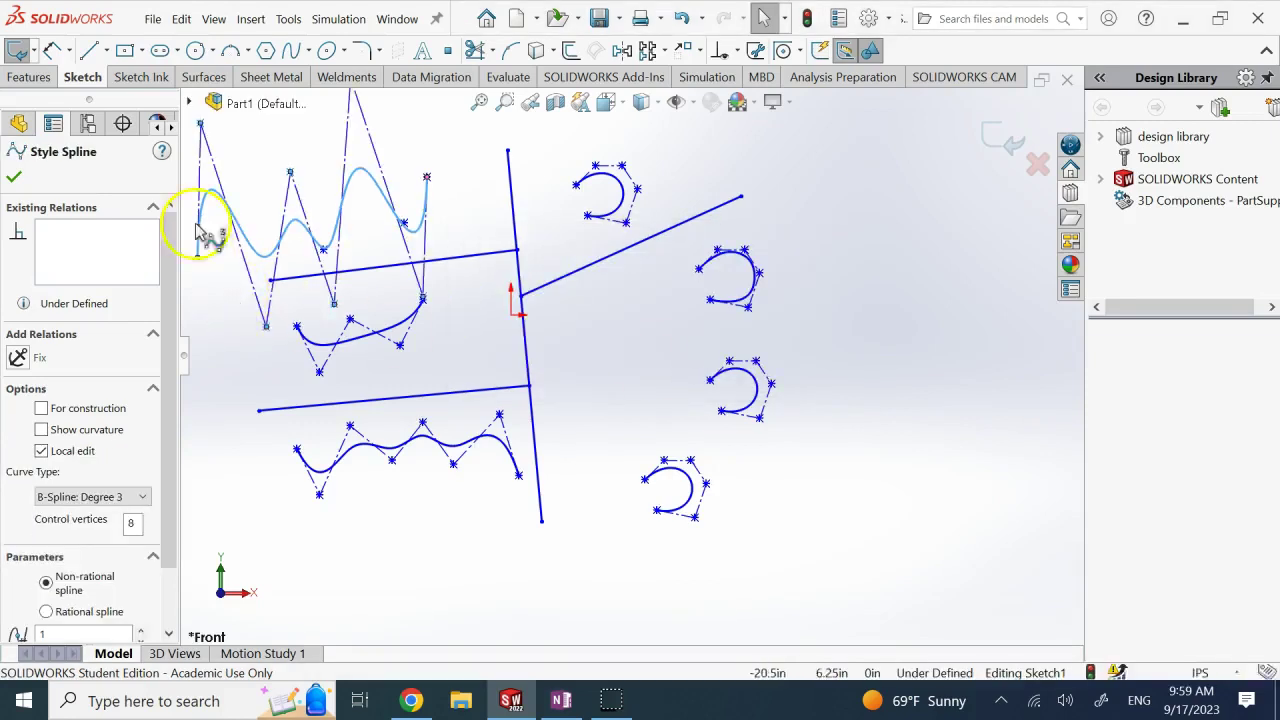
# Step: Pull the second, third, fifth and sixth control vertices of the upper style spline inward, placing the sixth at about X -10.00, Y 11.25
pyautogui.press('f')
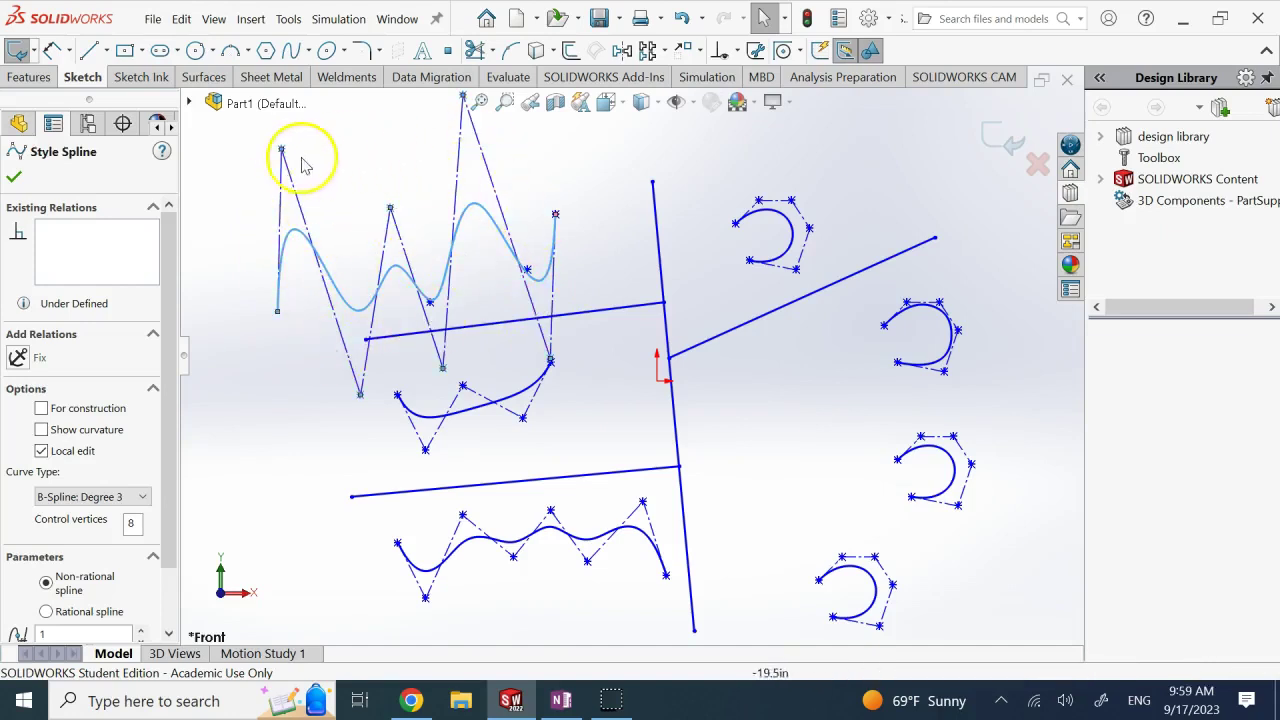
pyautogui.moveTo(282, 150); pyautogui.dragTo(300, 206)
pyautogui.click(362, 396)
pyautogui.moveTo(365, 398); pyautogui.dragTo(357, 325)
pyautogui.moveTo(442, 367); pyautogui.dragTo(440, 309)
pyautogui.press('f')
pyautogui.moveTo(491, 134); pyautogui.dragTo(505, 203)
pyautogui.moveTo(491, 137); pyautogui.dragTo(498, 204)
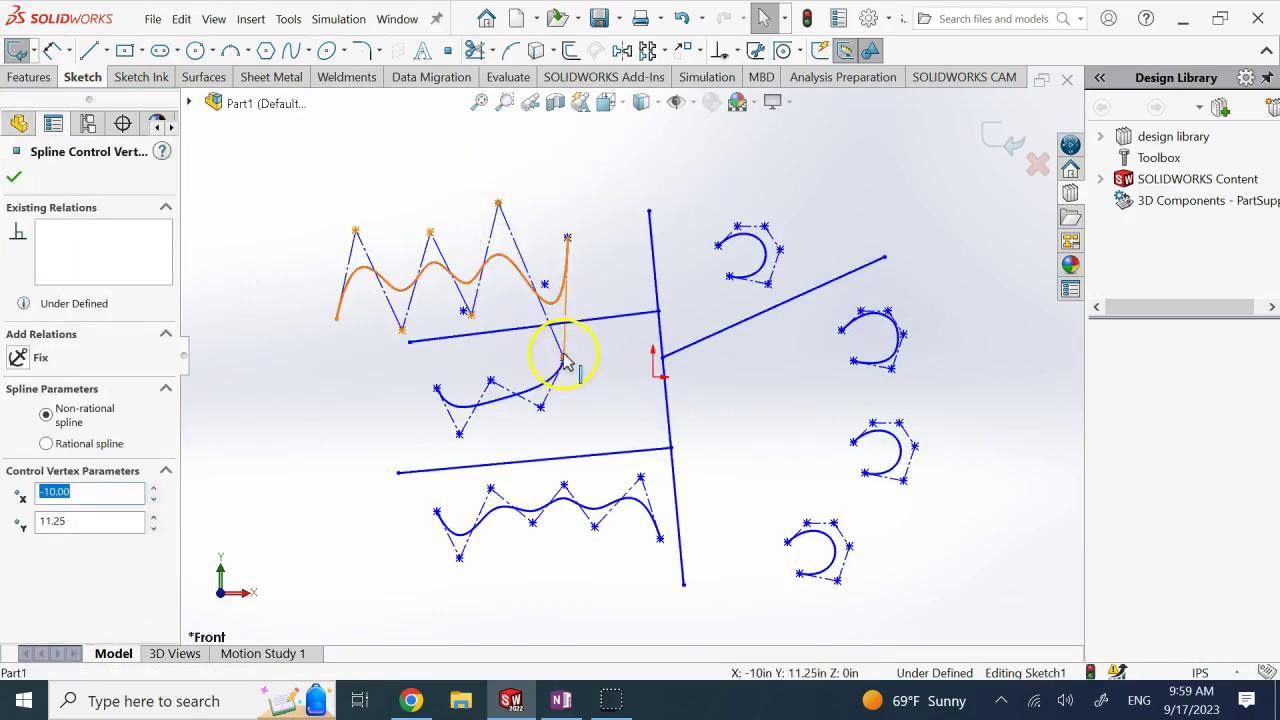
# Step: Raise the seventh control vertex of the upper style spline to about X -6.00, Y 5.00
pyautogui.moveTo(563, 340); pyautogui.dragTo(562, 295)
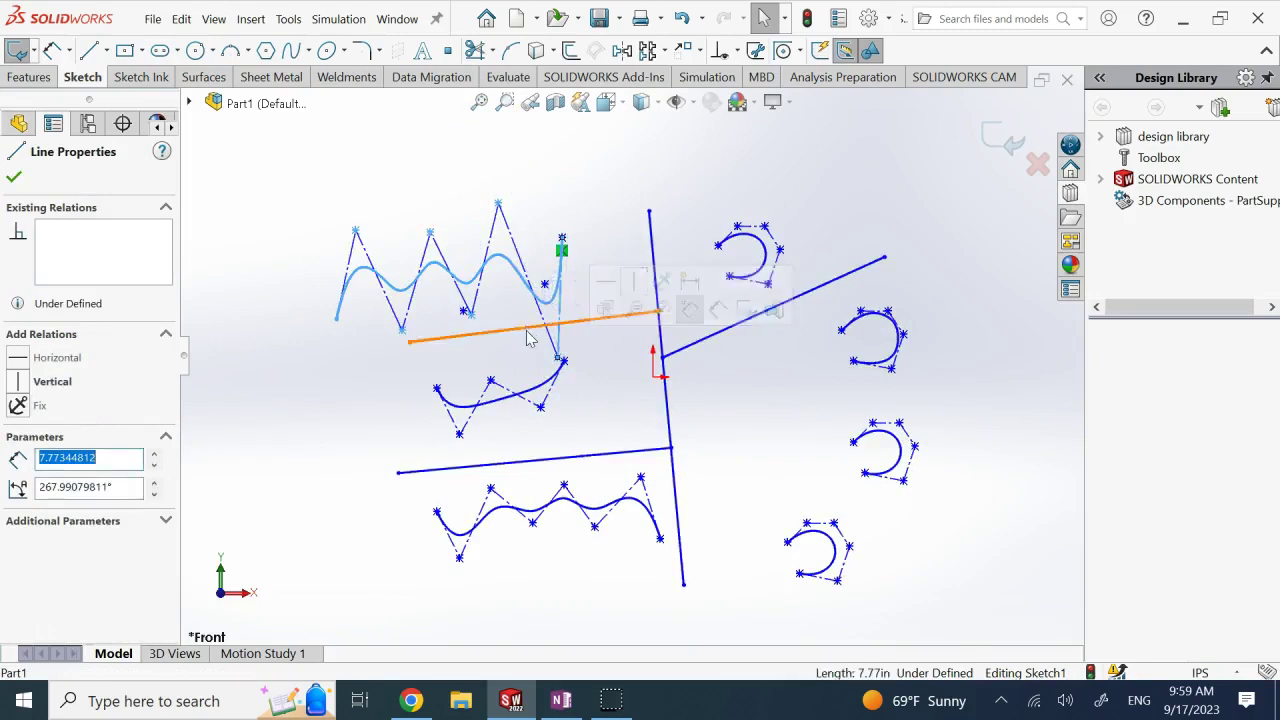
pyautogui.scroll(-1, 528, 323)
pyautogui.click(567, 360)
pyautogui.moveTo(569, 352); pyautogui.dragTo(571, 291)
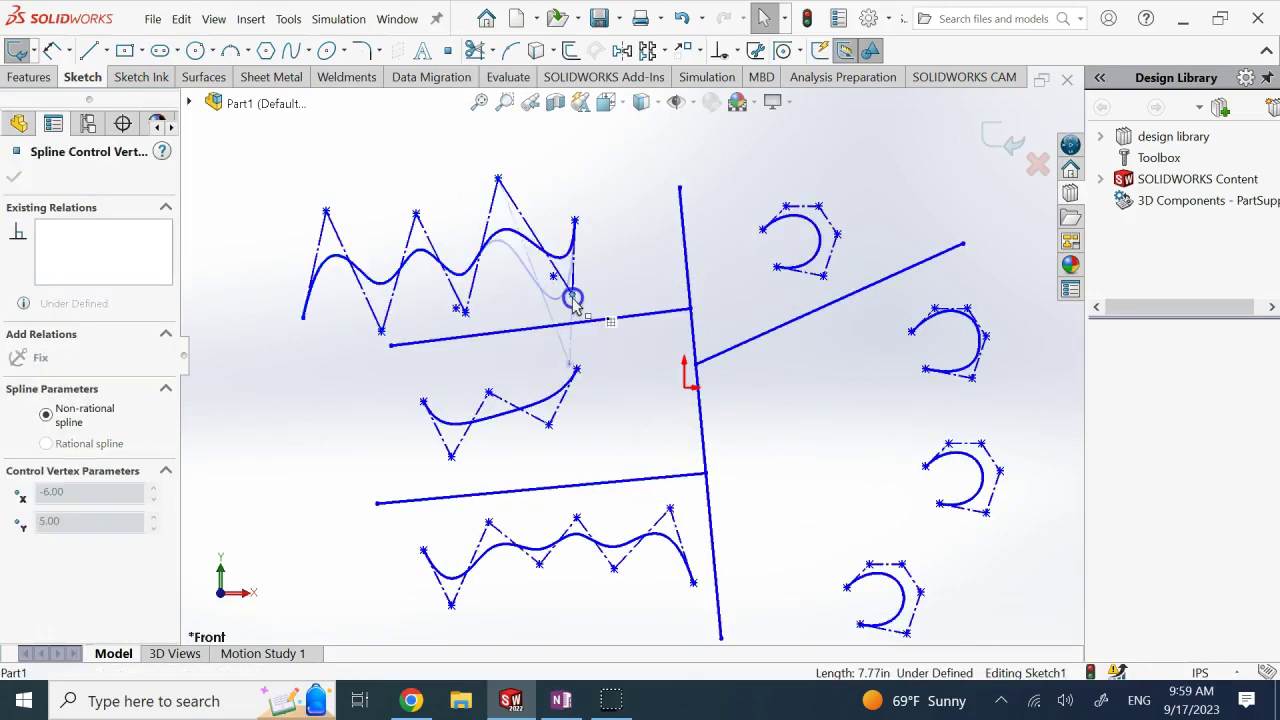
pyautogui.click(627, 417)
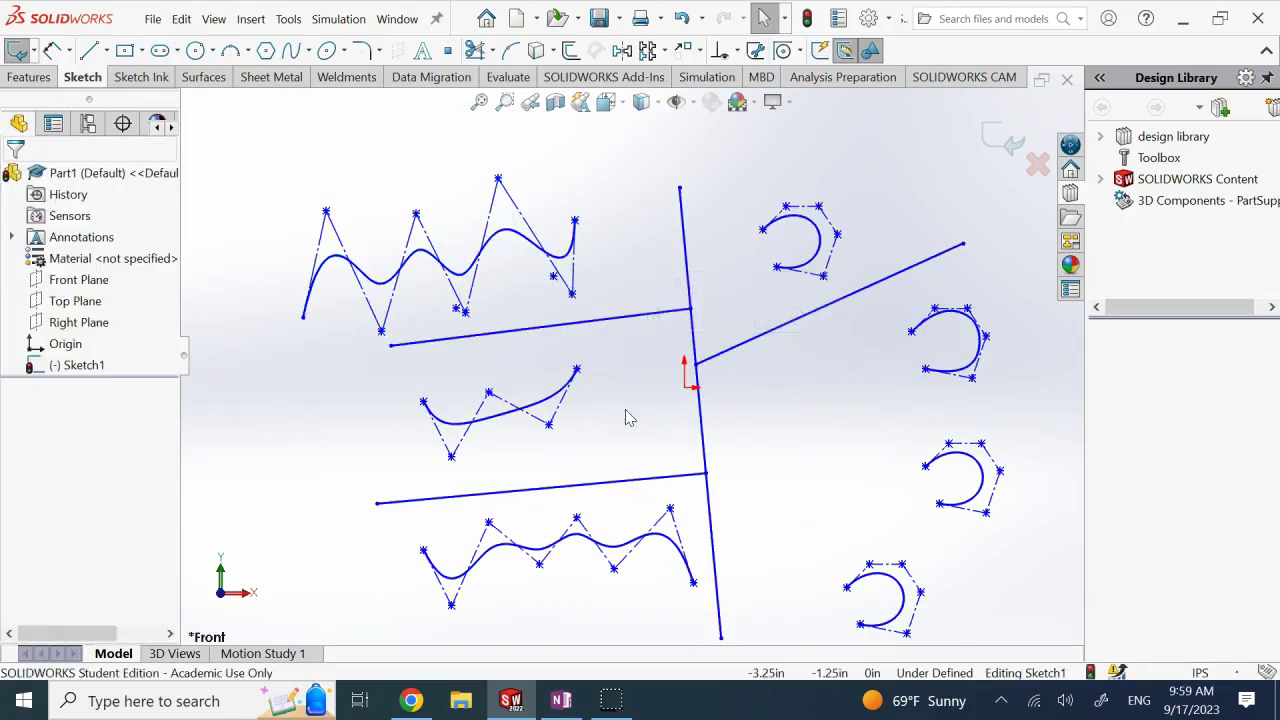
# Step: Convert the degree 3 B-spline below the lower dividing line to an ordinary spline
pyautogui.rightClick(503, 549)
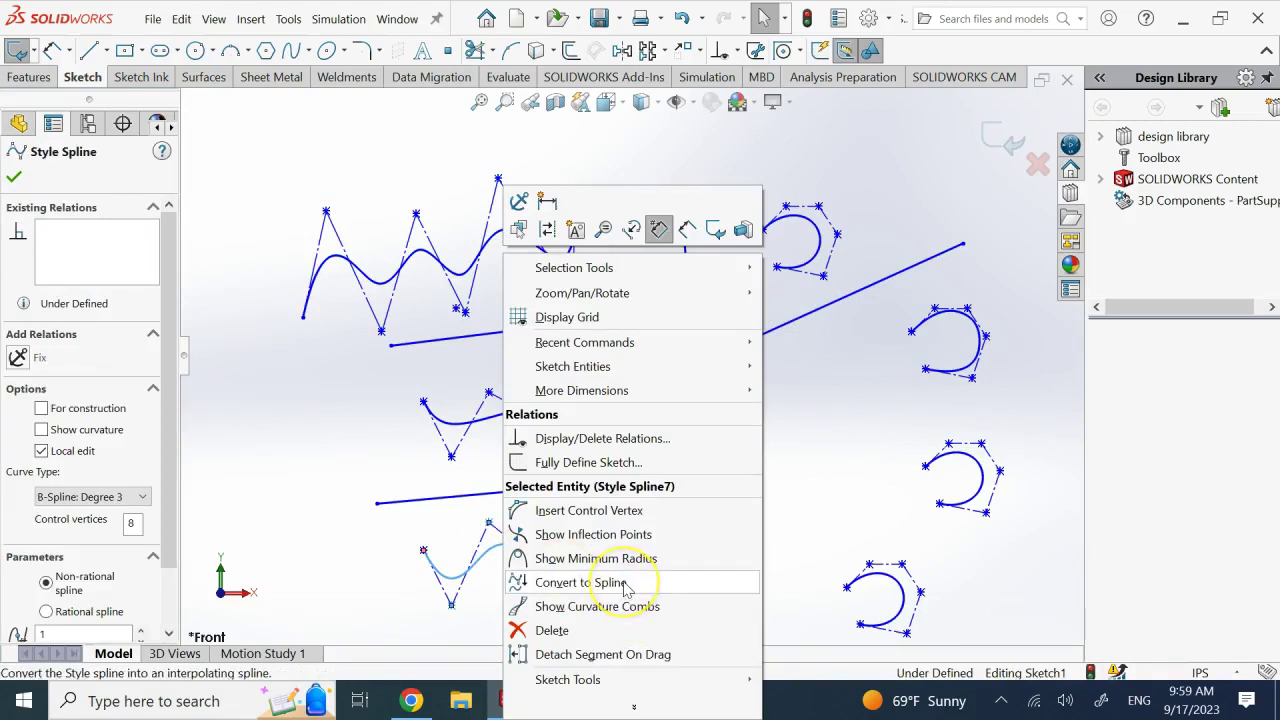
pyautogui.click(580, 582)
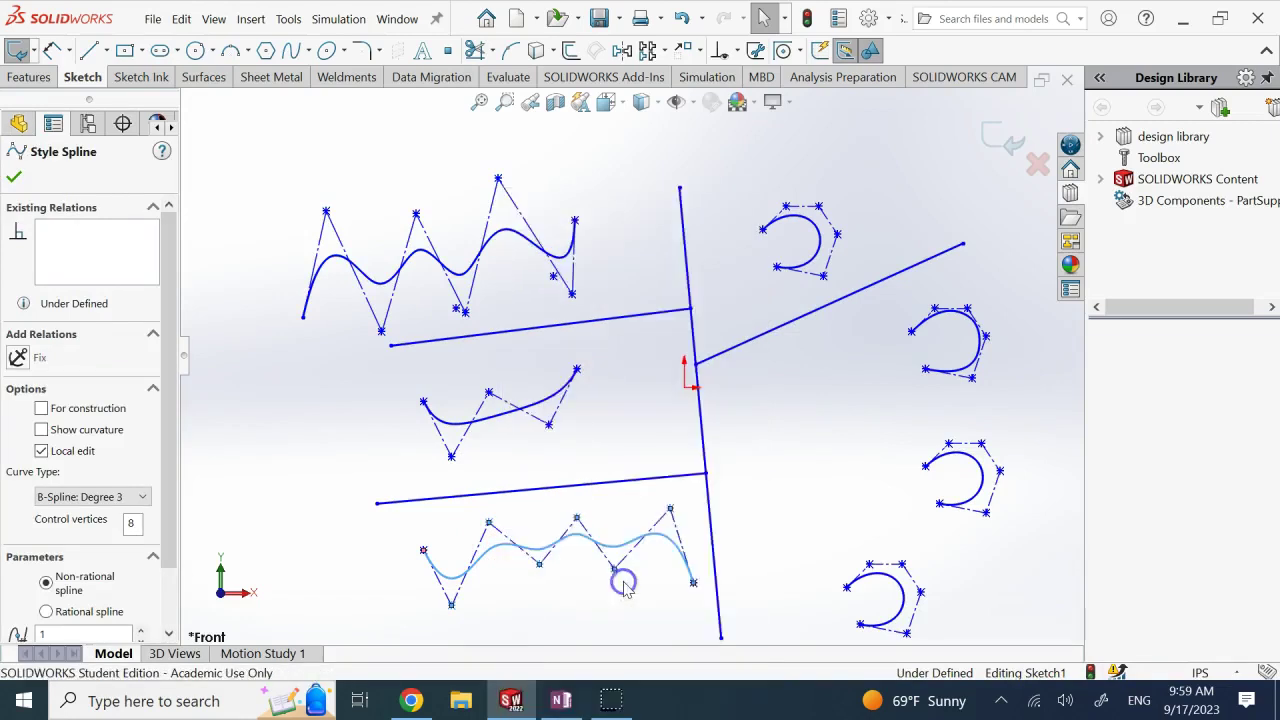
pyautogui.click(624, 589)
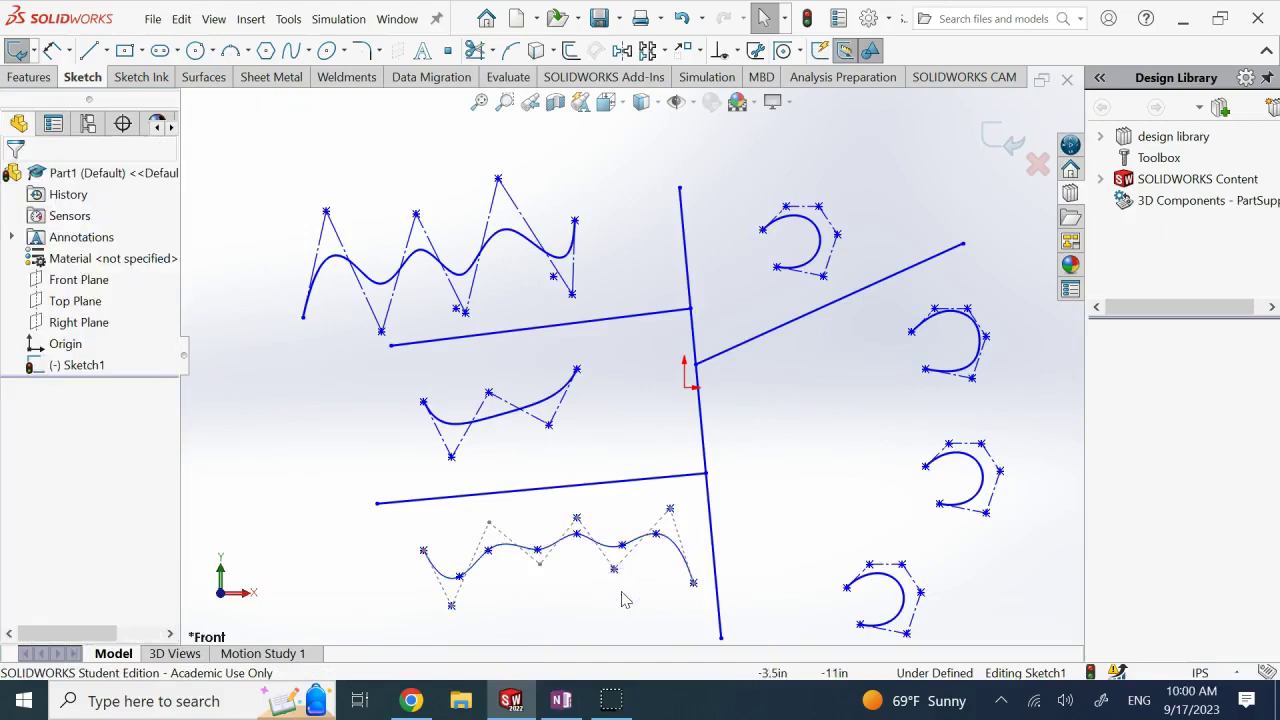
# Step: Try to move the second point of the converted lower spline, and exit and reopen Sketch1 for editing
pyautogui.scroll(-3, 613, 590)
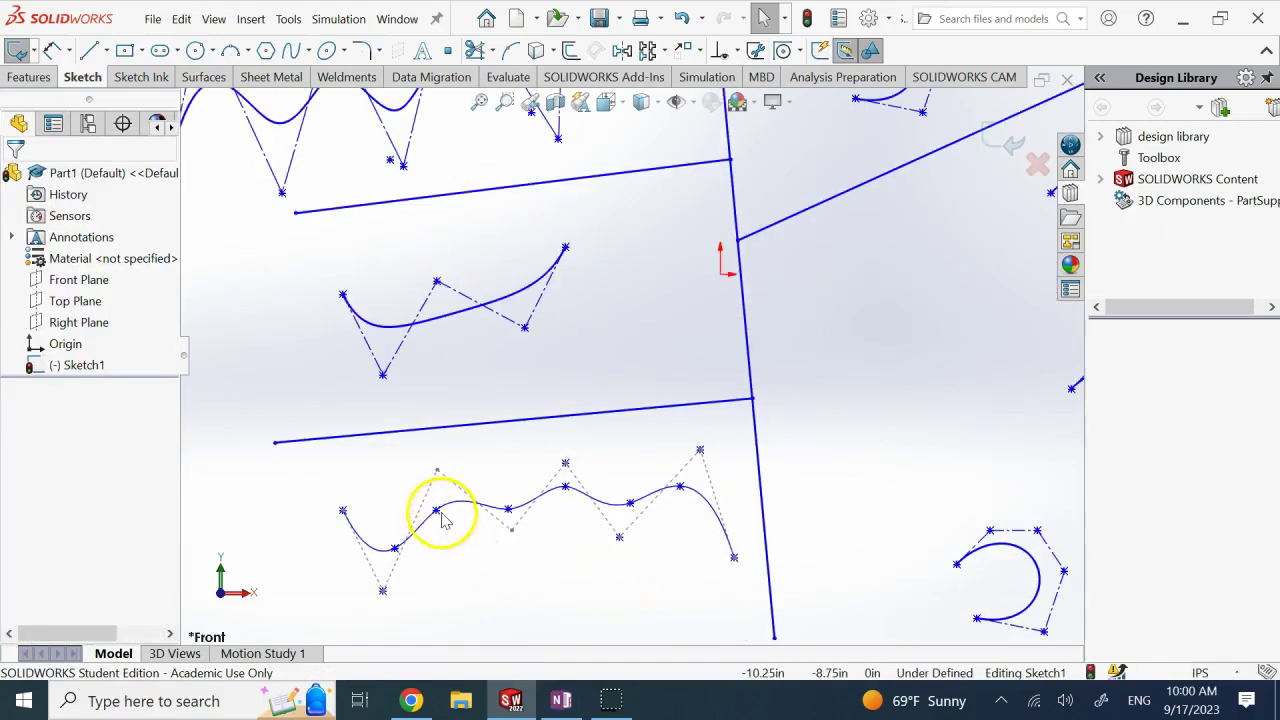
pyautogui.moveTo(397, 548)
pyautogui.mouseDown()
pyautogui.moveTo(428, 514)
pyautogui.moveTo(357, 529)
pyautogui.moveTo(423, 543)
pyautogui.moveTo(395, 548)
pyautogui.mouseUp()
pyautogui.click(448, 585)
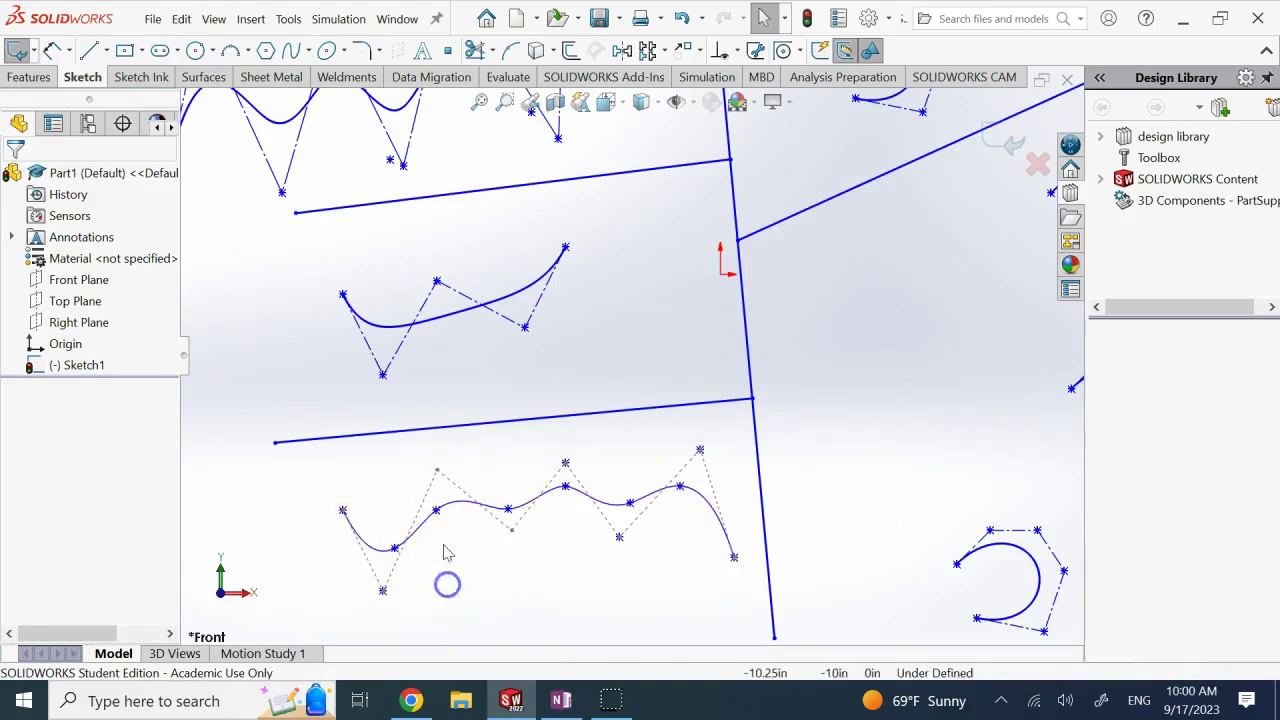
pyautogui.click(455, 490)
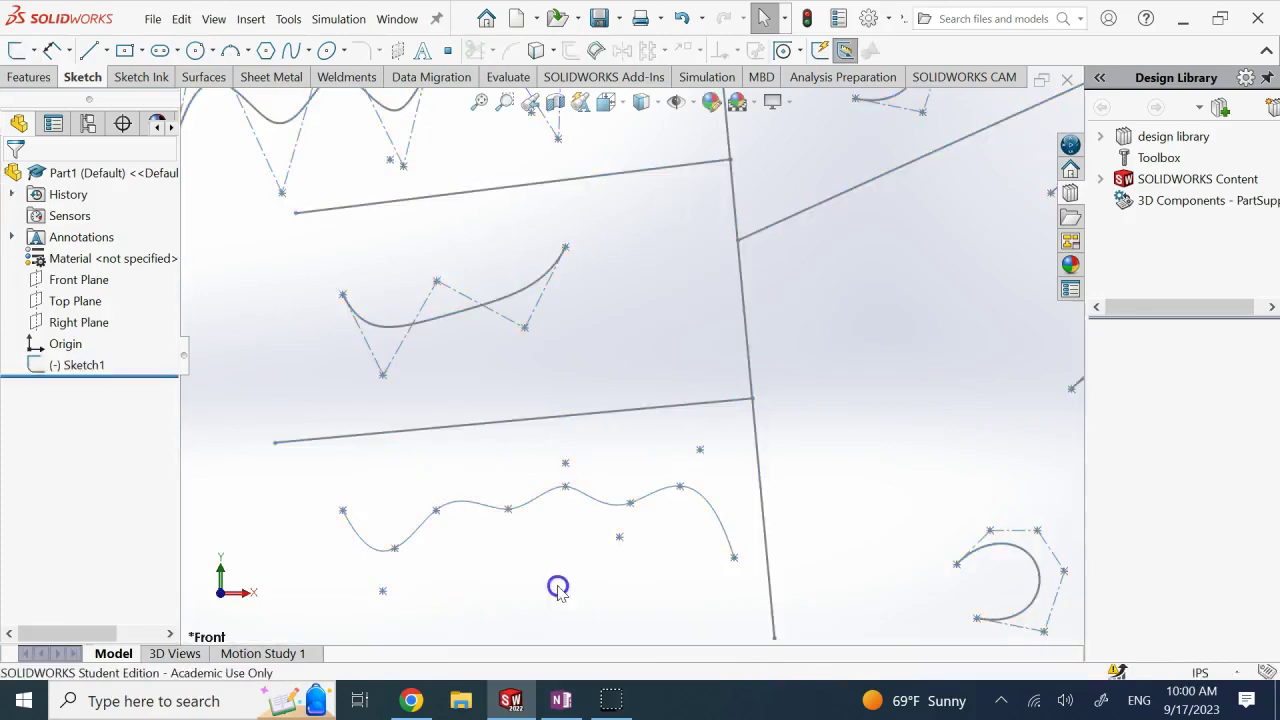
pyautogui.click(72, 366)
pyautogui.click(86, 312)
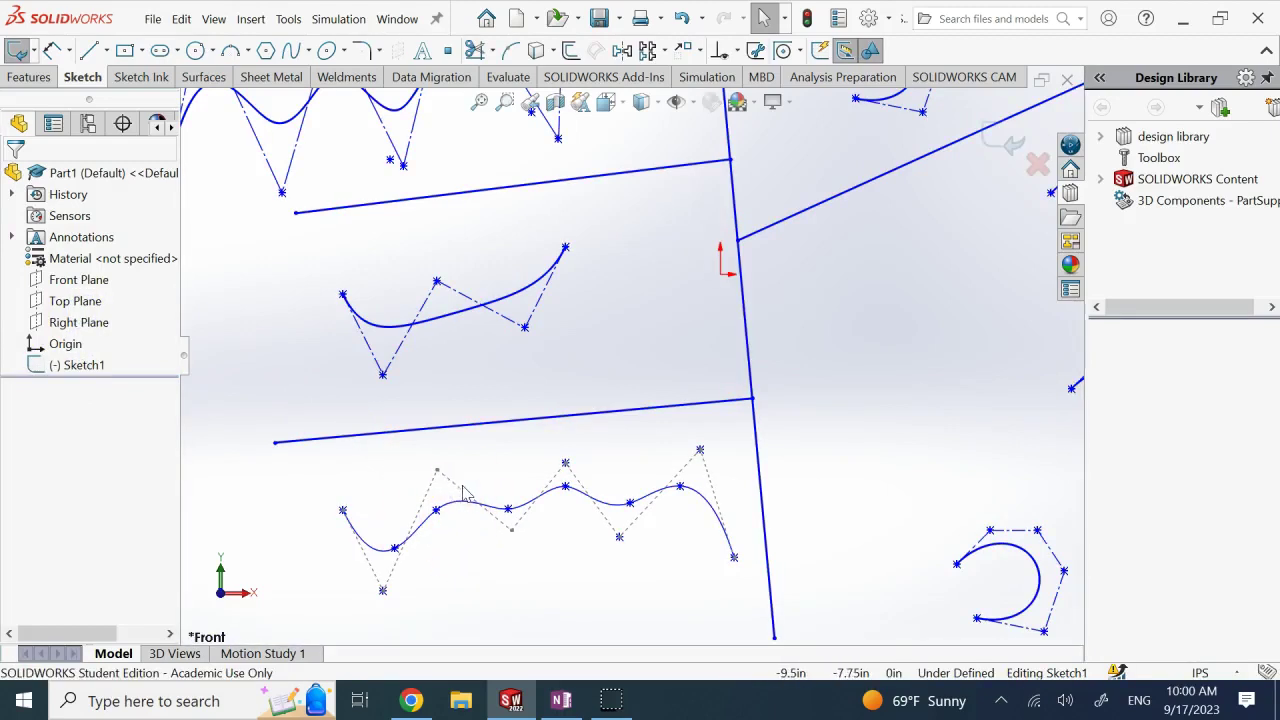
# Step: Test the converted lower spline by moving the third vertex of its control polygon, leaving it slightly higher
pyautogui.click(440, 517)
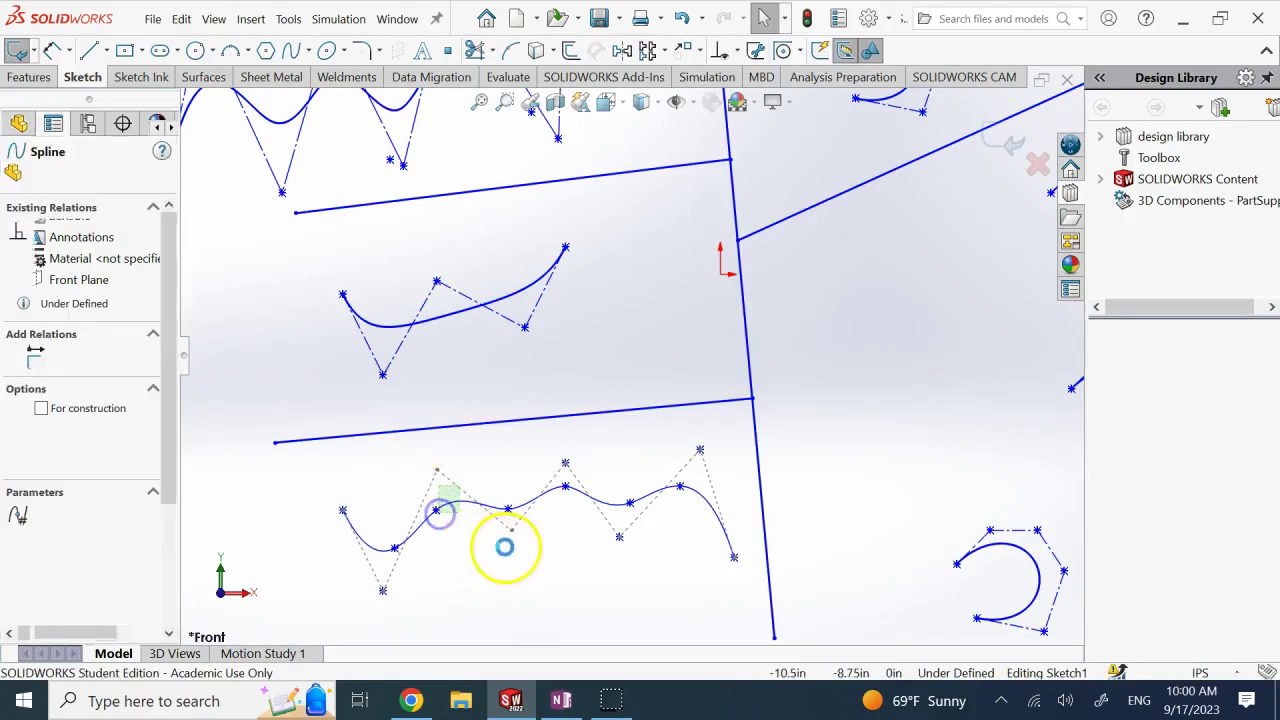
pyautogui.click(520, 538)
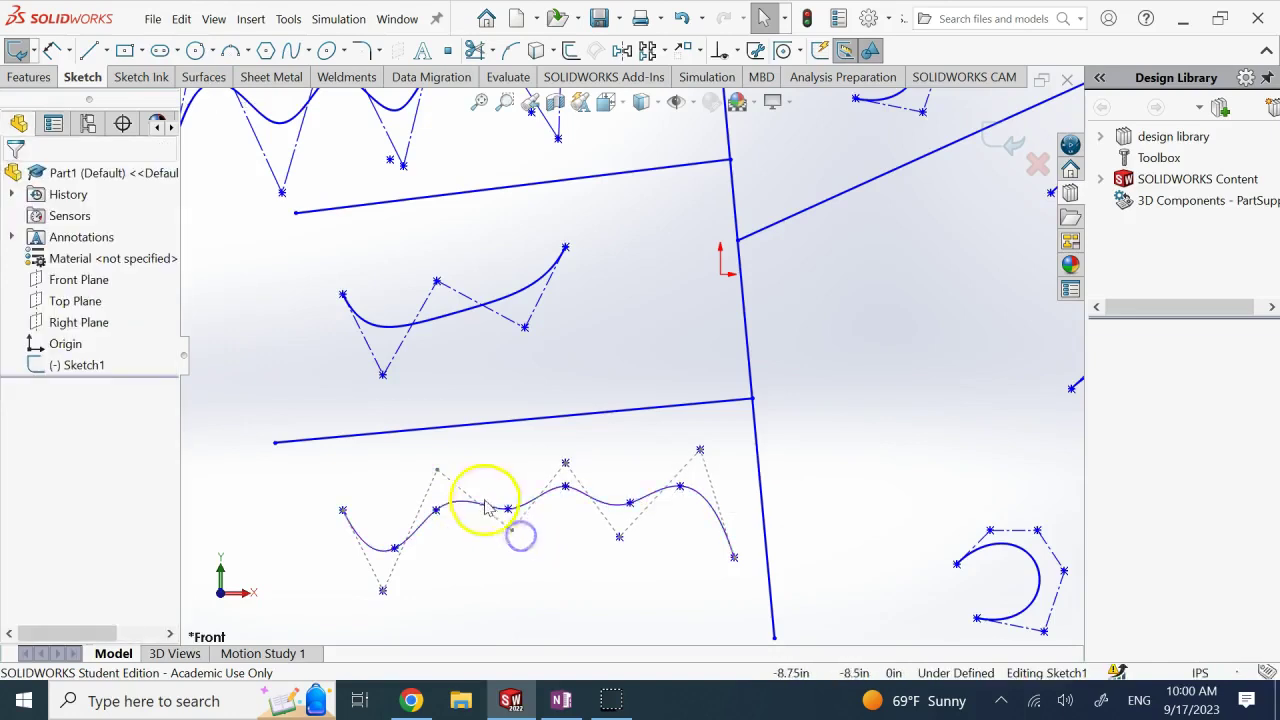
pyautogui.click(436, 472)
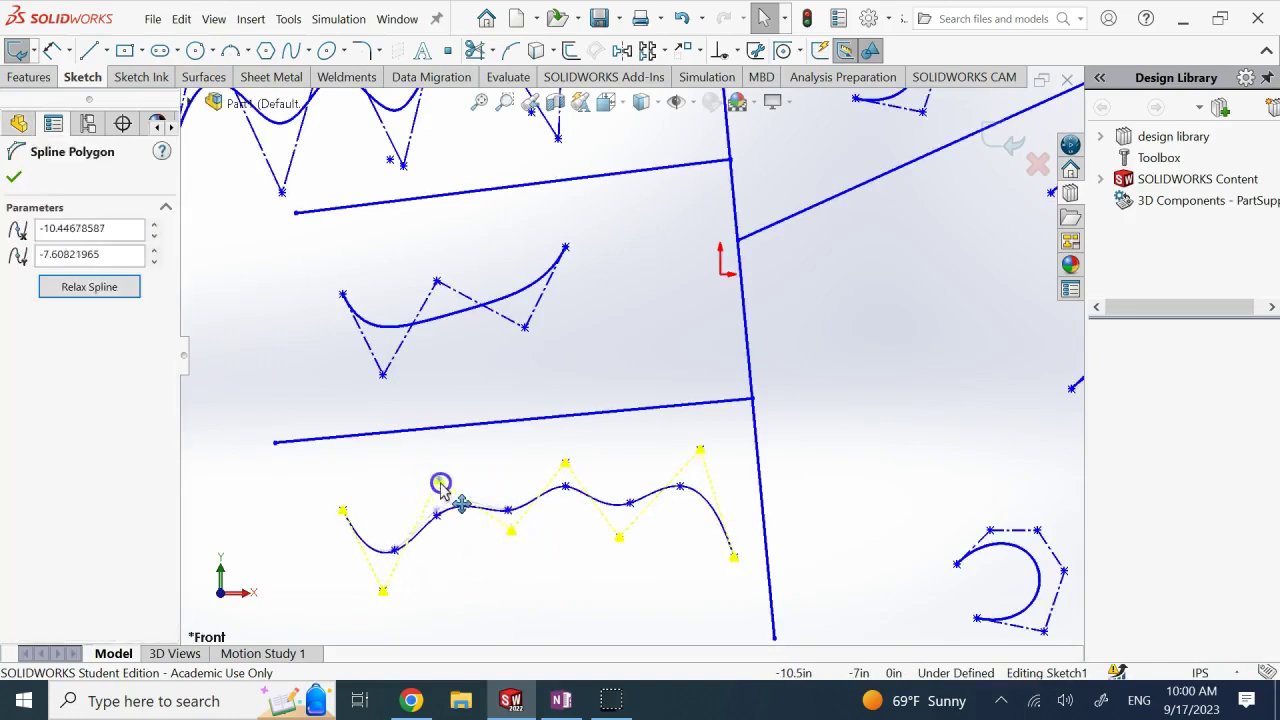
pyautogui.click(436, 470)
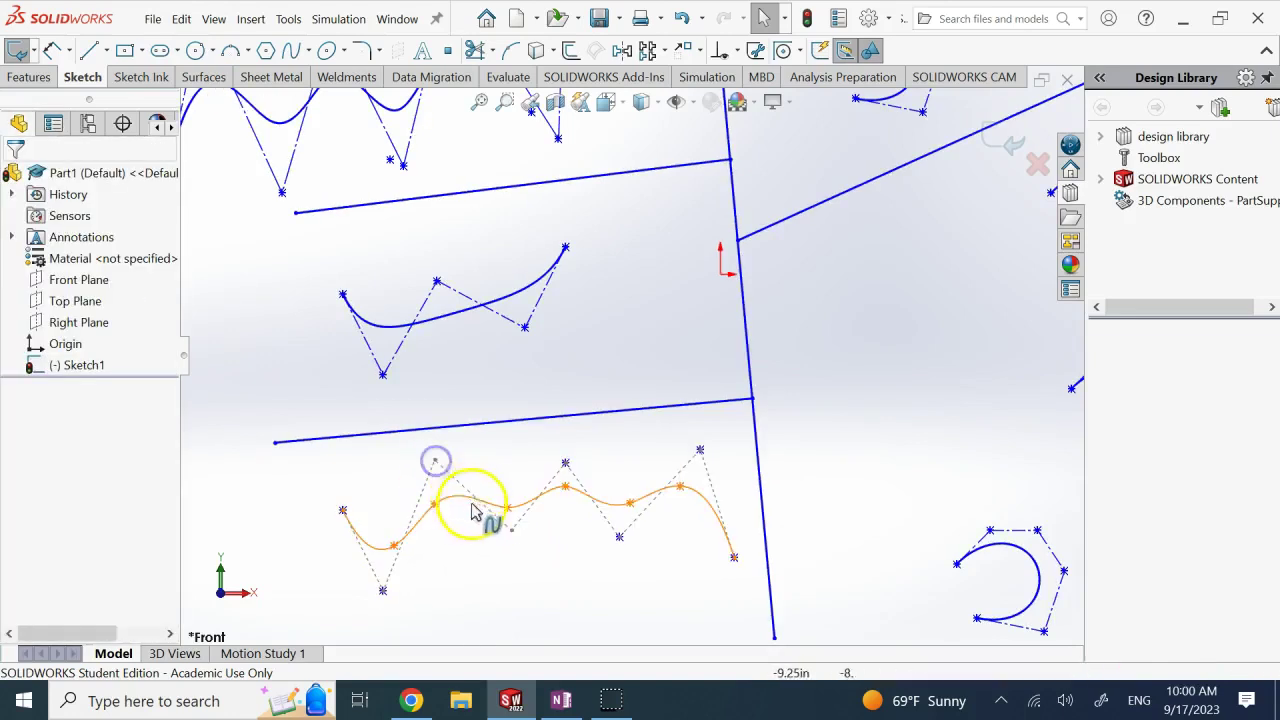
pyautogui.click(436, 465)
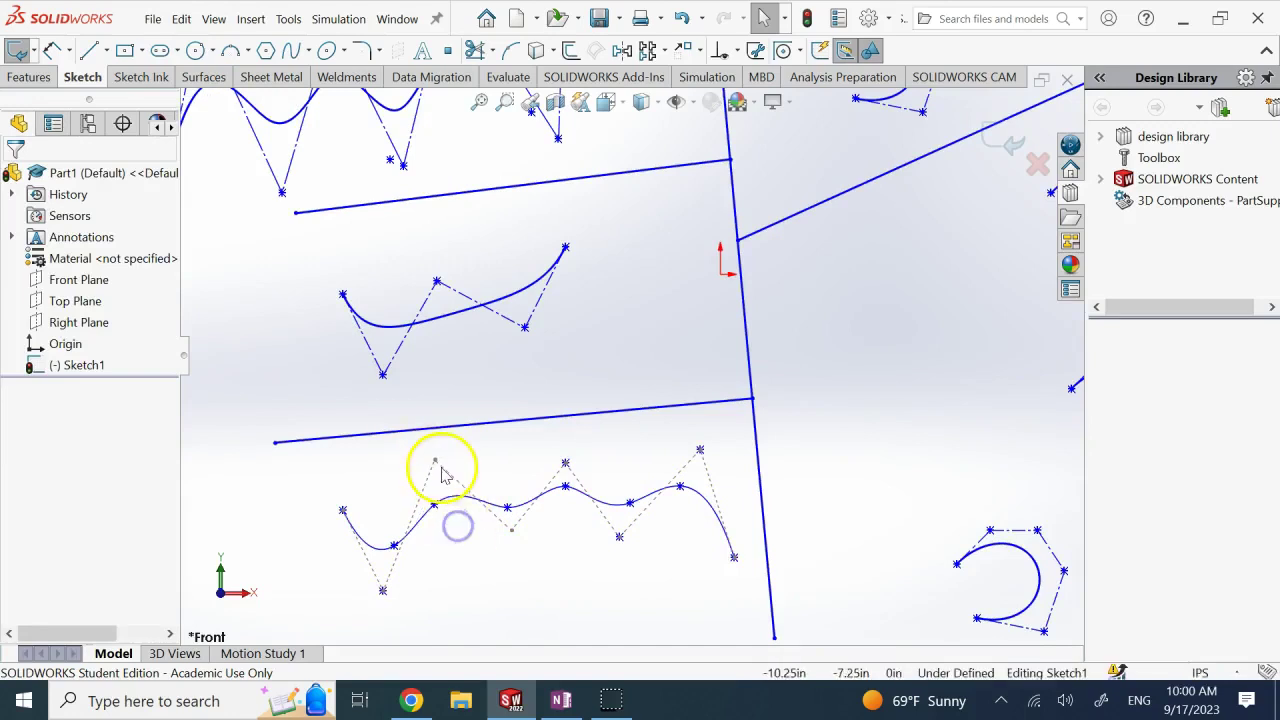
pyautogui.click(469, 551)
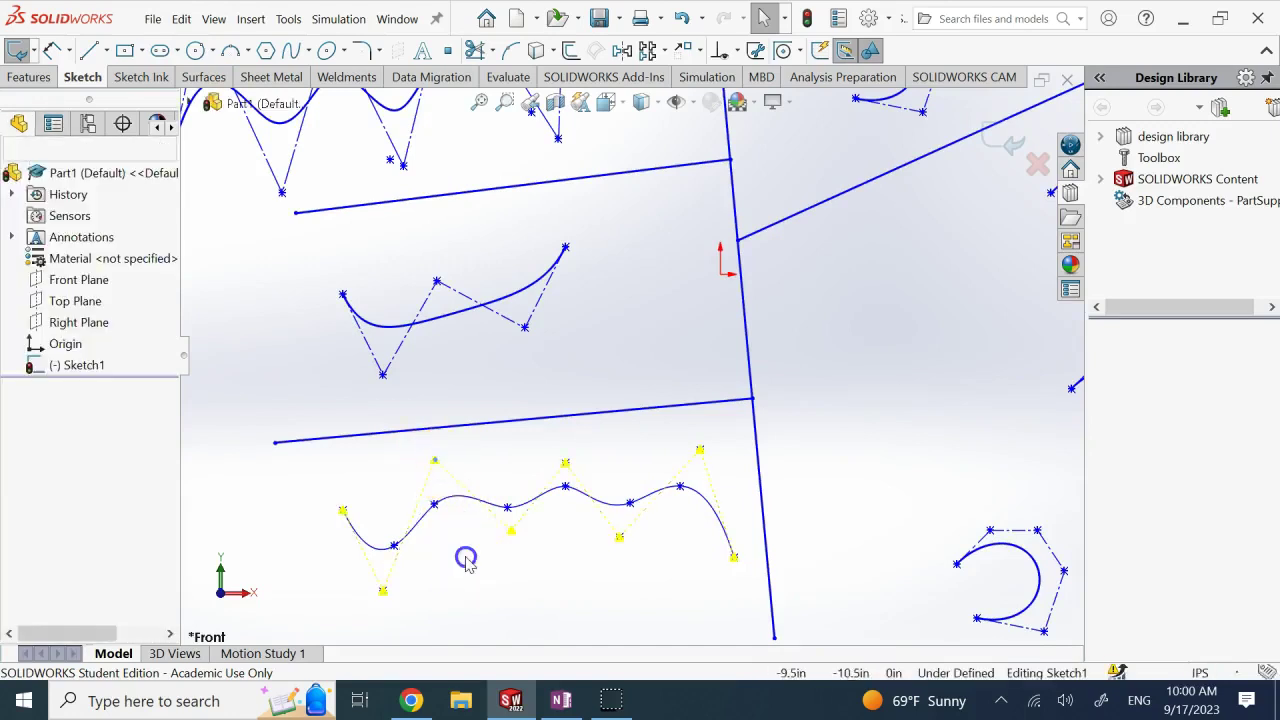
pyautogui.click(457, 492)
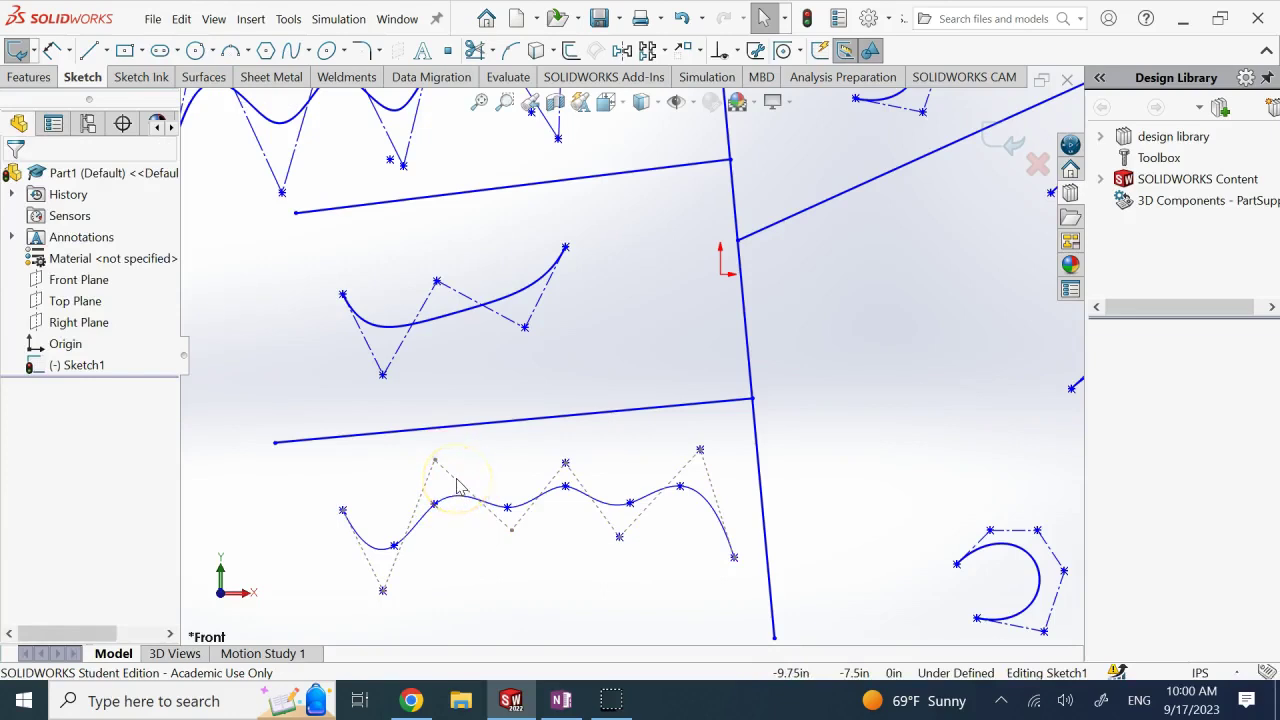
# Step: Move the third control polygon segment of the middle style spline slightly downward, leaving its endpoints in place
pyautogui.moveTo(503, 317)
pyautogui.mouseDown()
pyautogui.moveTo(496, 368)
pyautogui.moveTo(508, 328)
pyautogui.mouseUp()
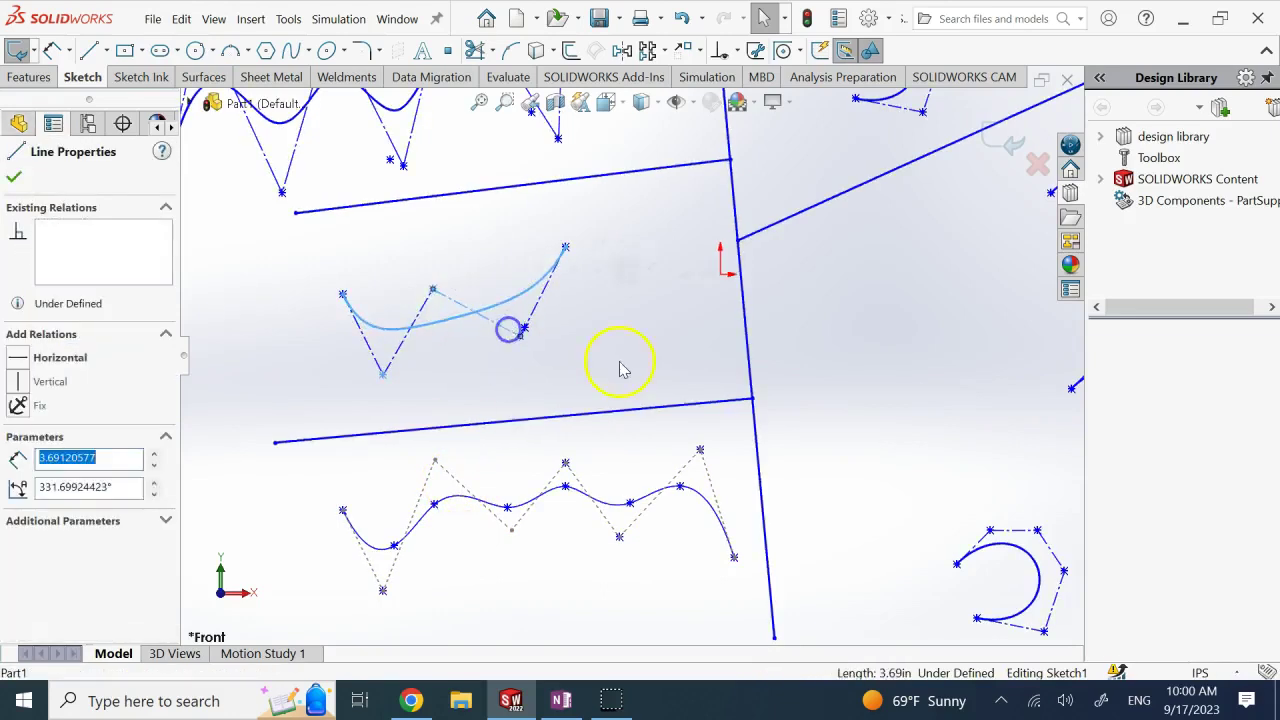
pyautogui.click(620, 370)
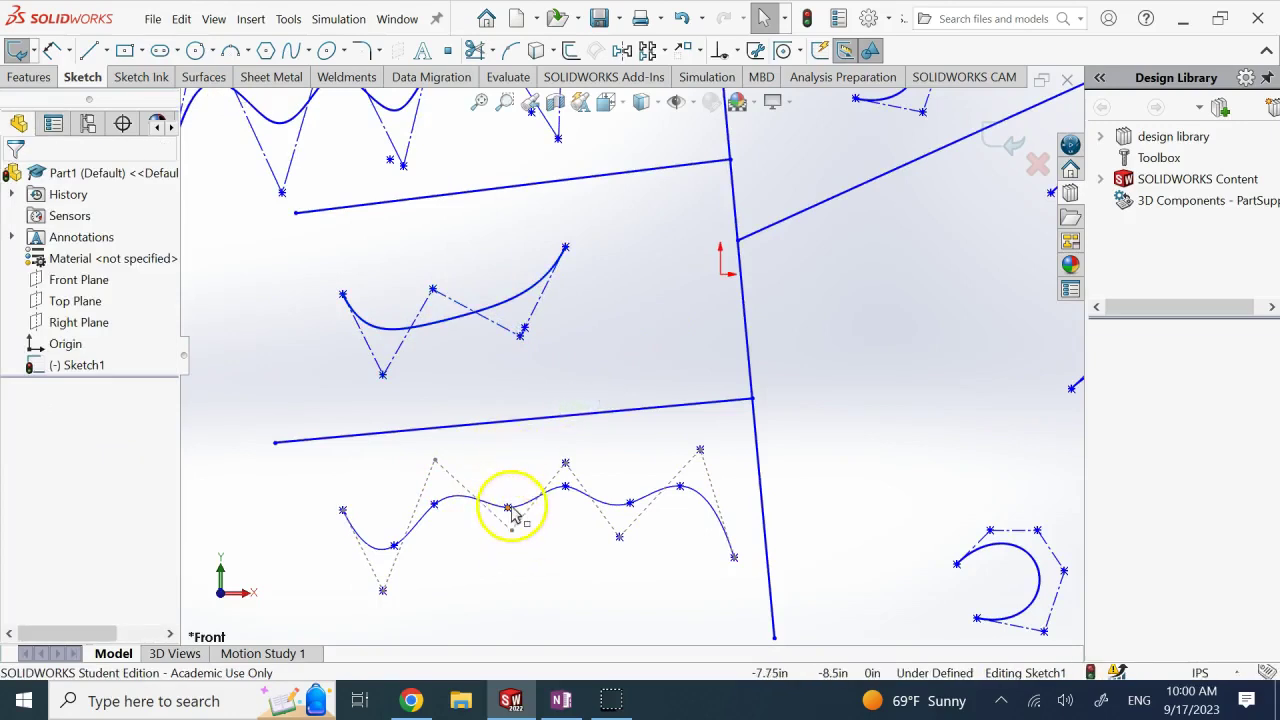
pyautogui.scroll(2, 508, 510)
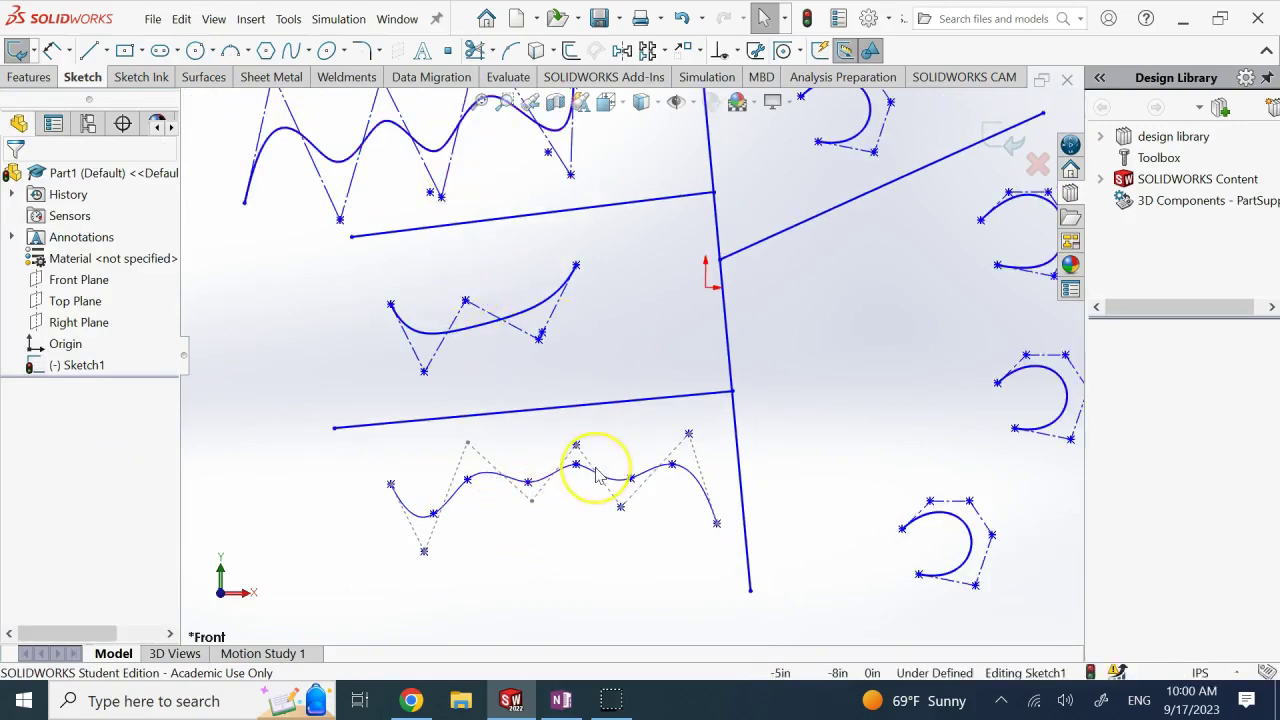
pyautogui.scroll(2, 598, 476)
pyautogui.scroll(3, 598, 476)
pyautogui.click(620, 397)
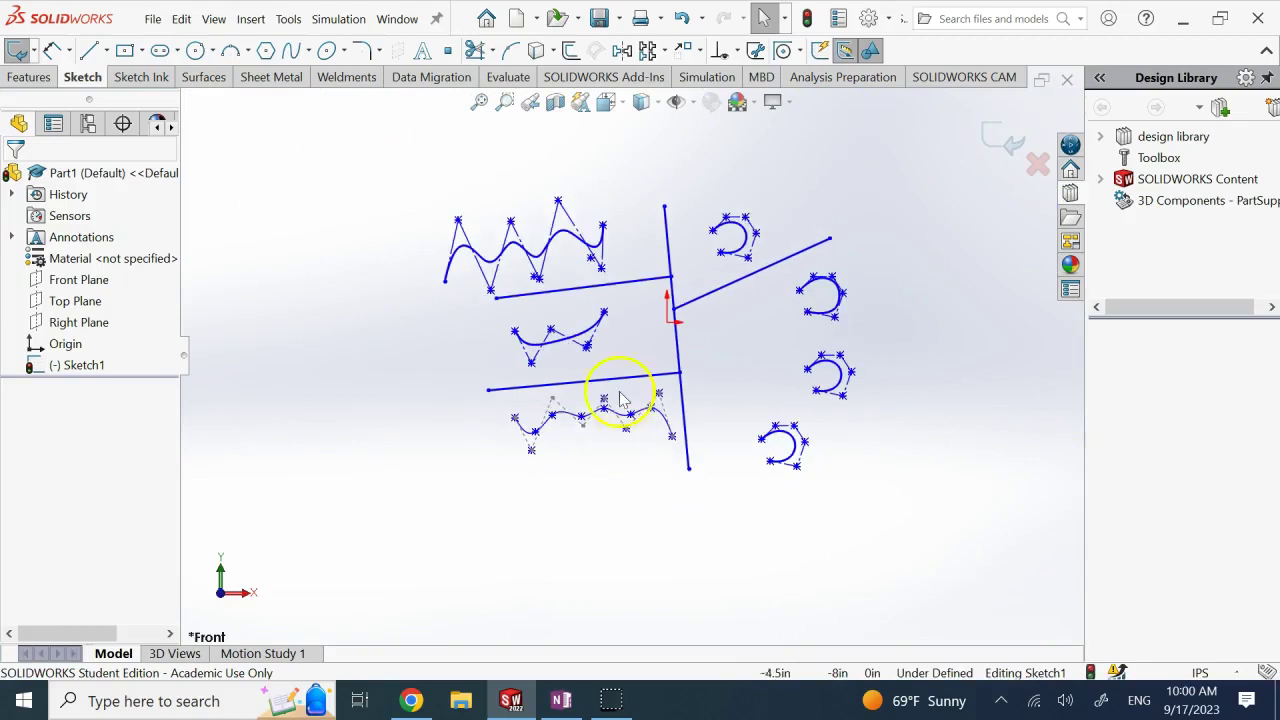